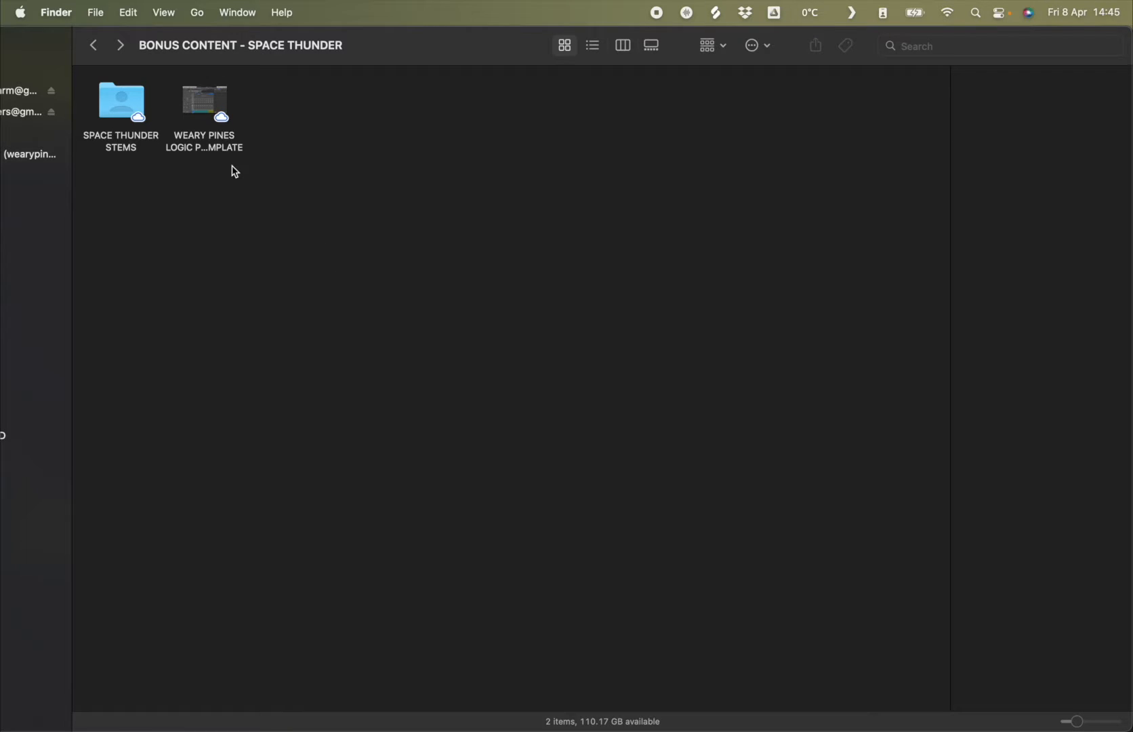
Open the WEARY PINES LOGIC PRO MIXING TEMPLATE project from the BONUS CONTENT - SPACE THUNDER folder in Logic Pro.
click(194, 98)
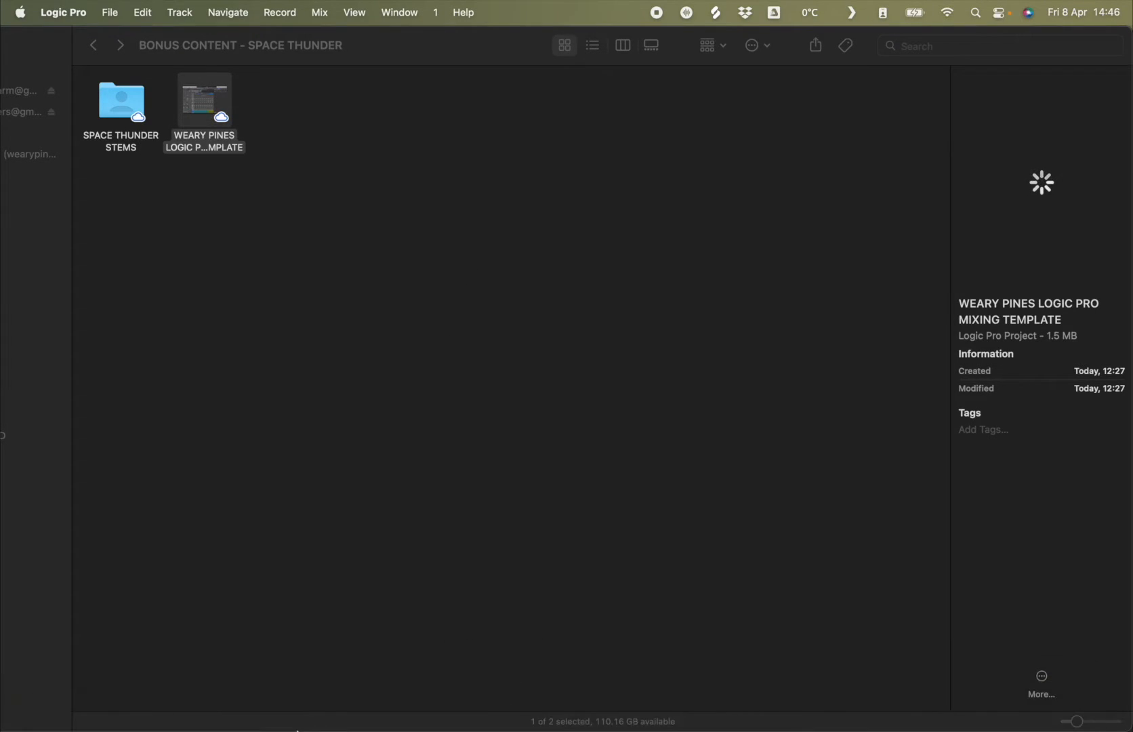
click(214, 708)
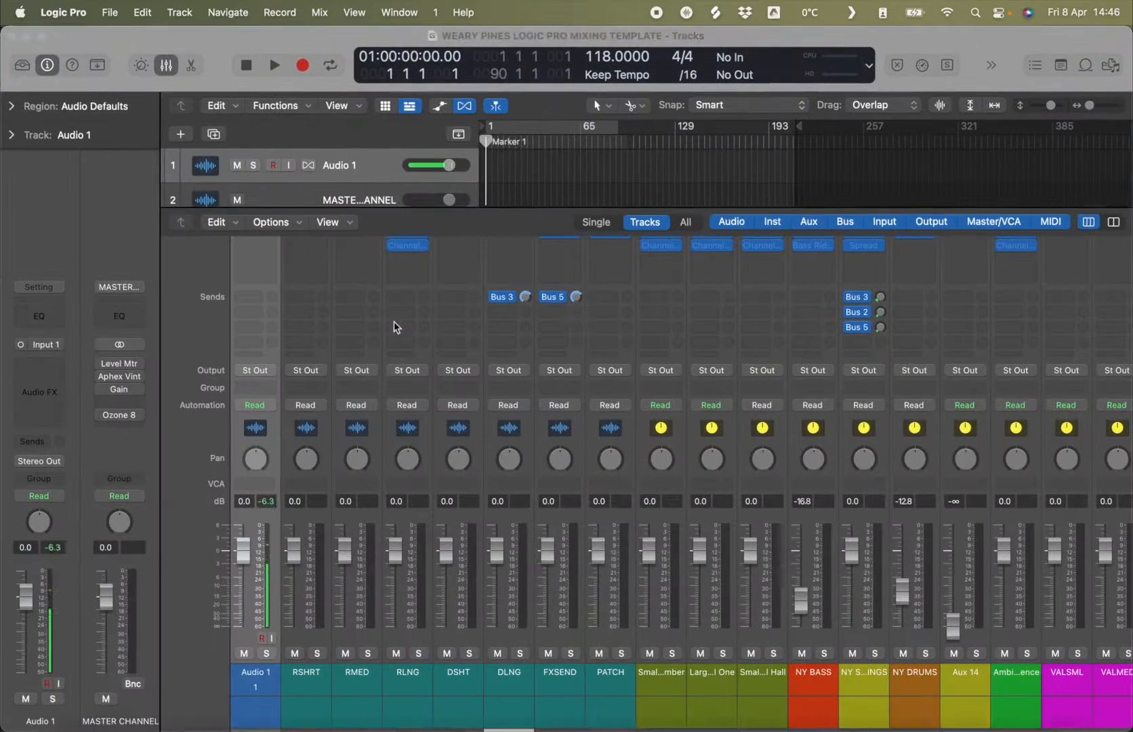
Look through the template's mixer channel strips from Audio 1 to Master, and hide the mixer.
click(268, 501)
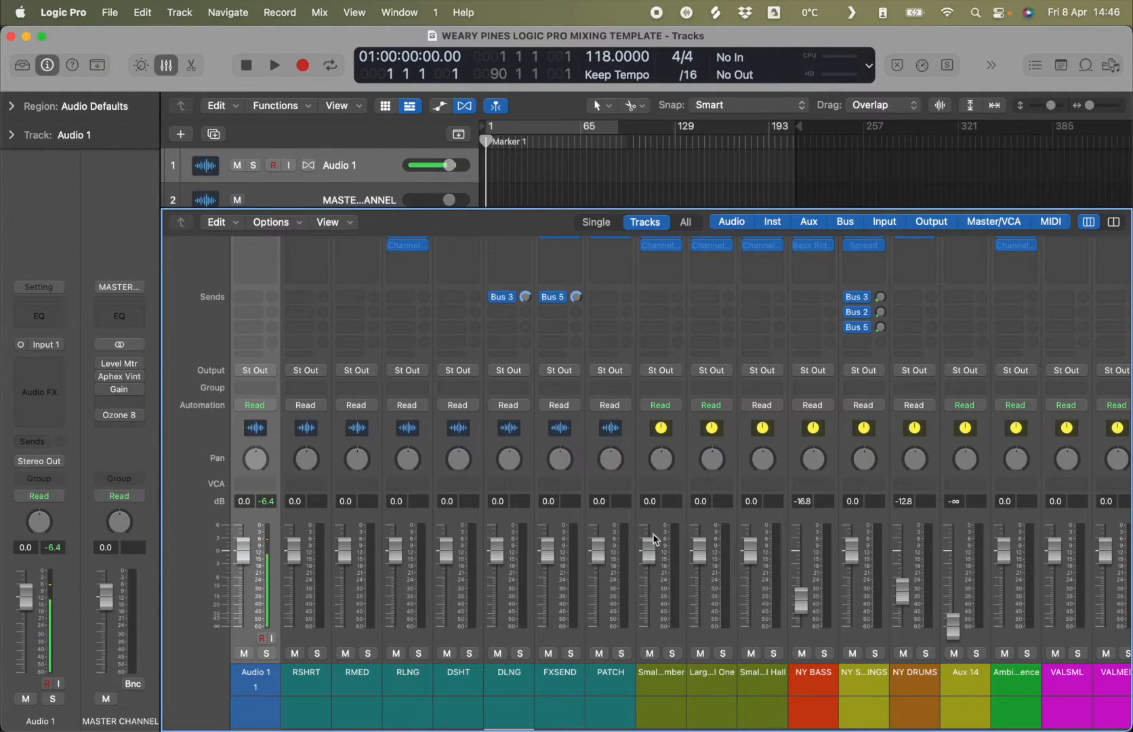
scroll(671, 539, right, 10)
scroll(691, 539, left, 5)
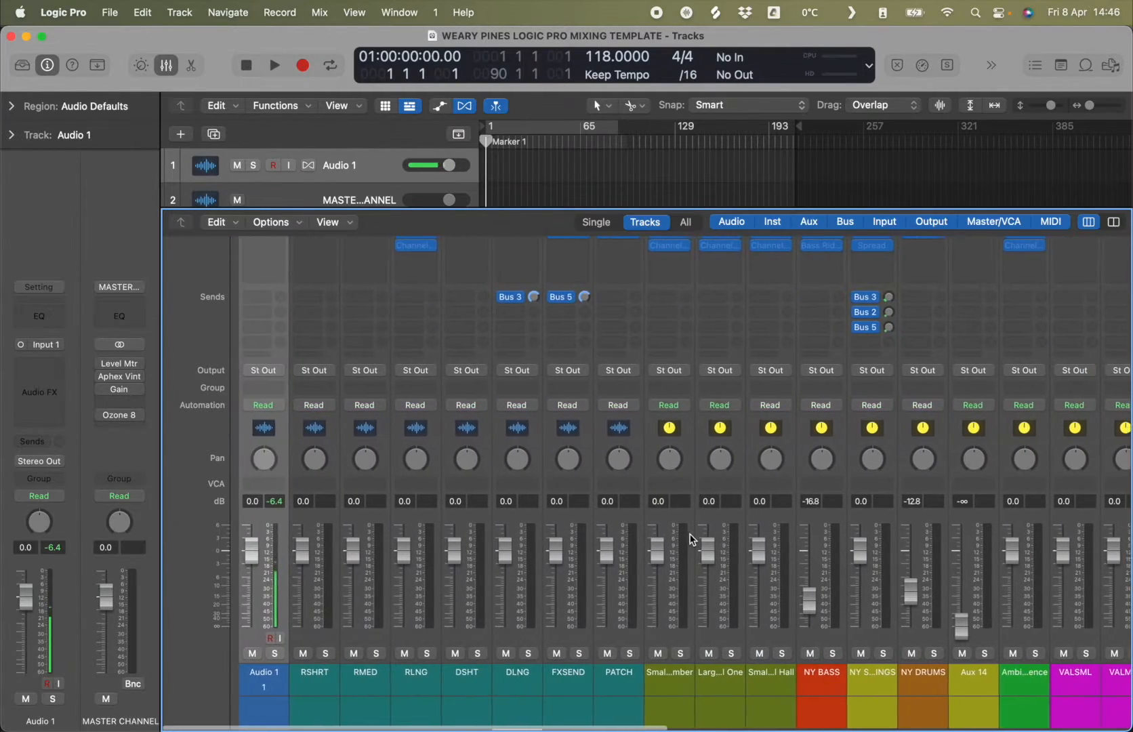
scroll(855, 673, right, 7)
scroll(857, 673, left, 2)
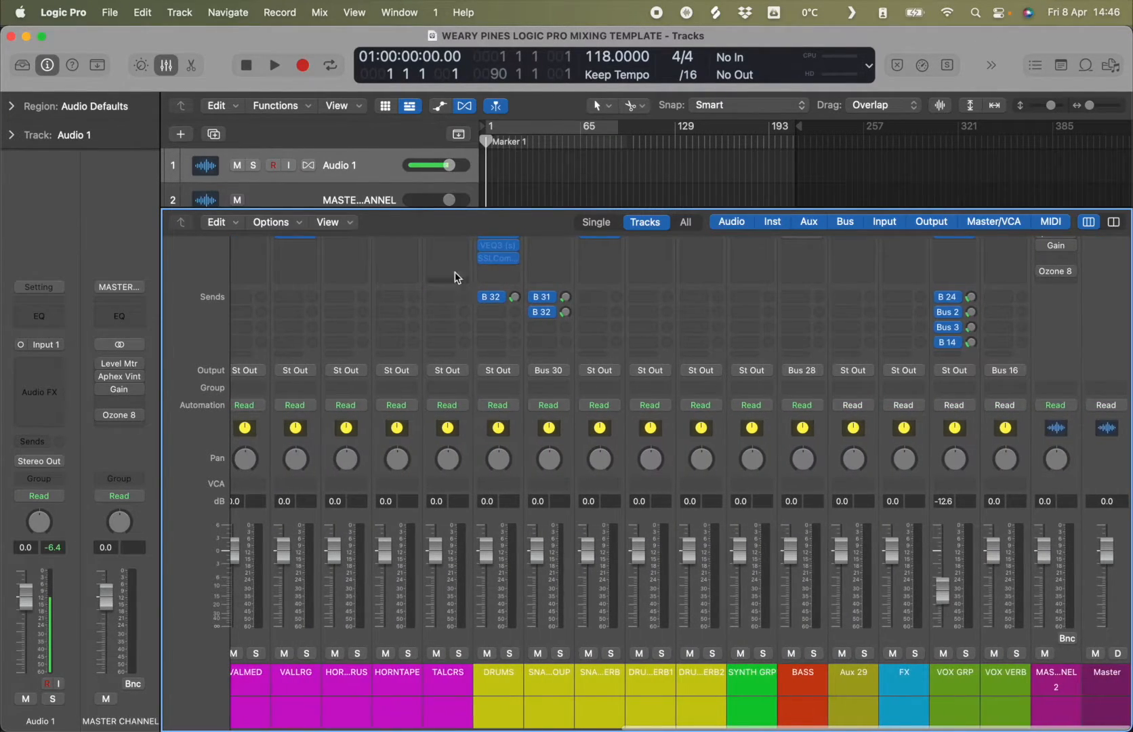
click(169, 67)
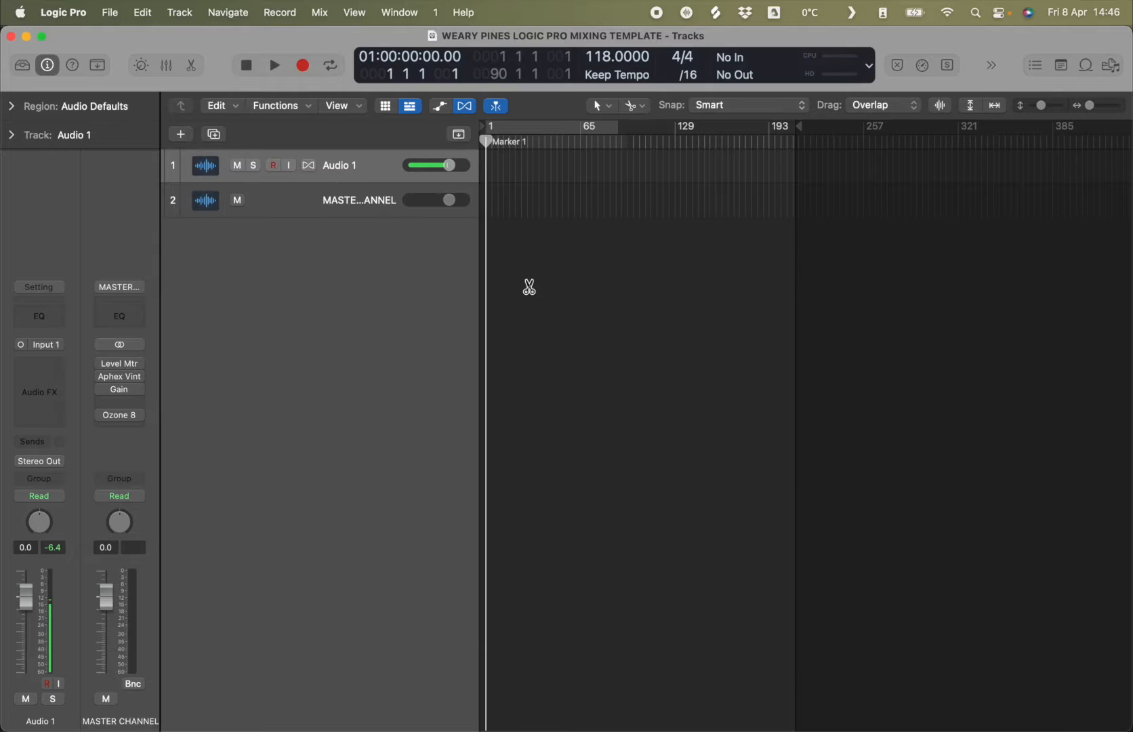
Switch to Finder, open the SPACE THUNDER STEMS folder and select all WAV files, excluding the Drums folder.
key(super+Tab)
double_click(116, 96)
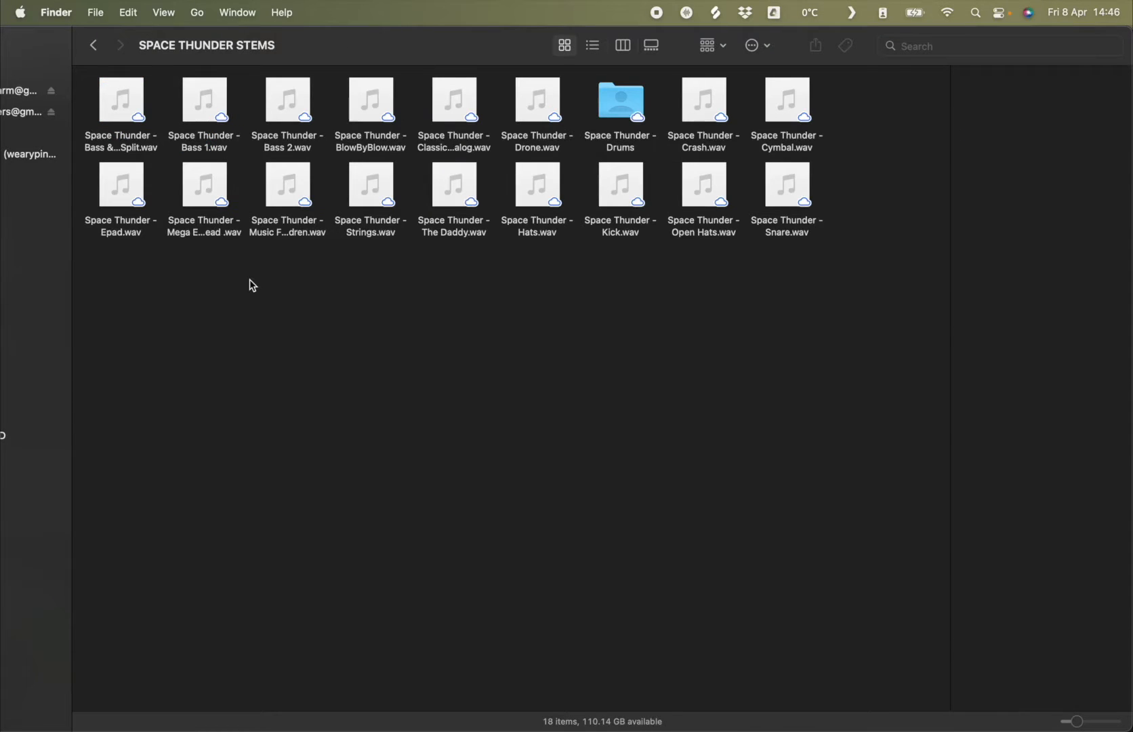
drag(818, 304, 148, 205)
drag(827, 113, 91, 94)
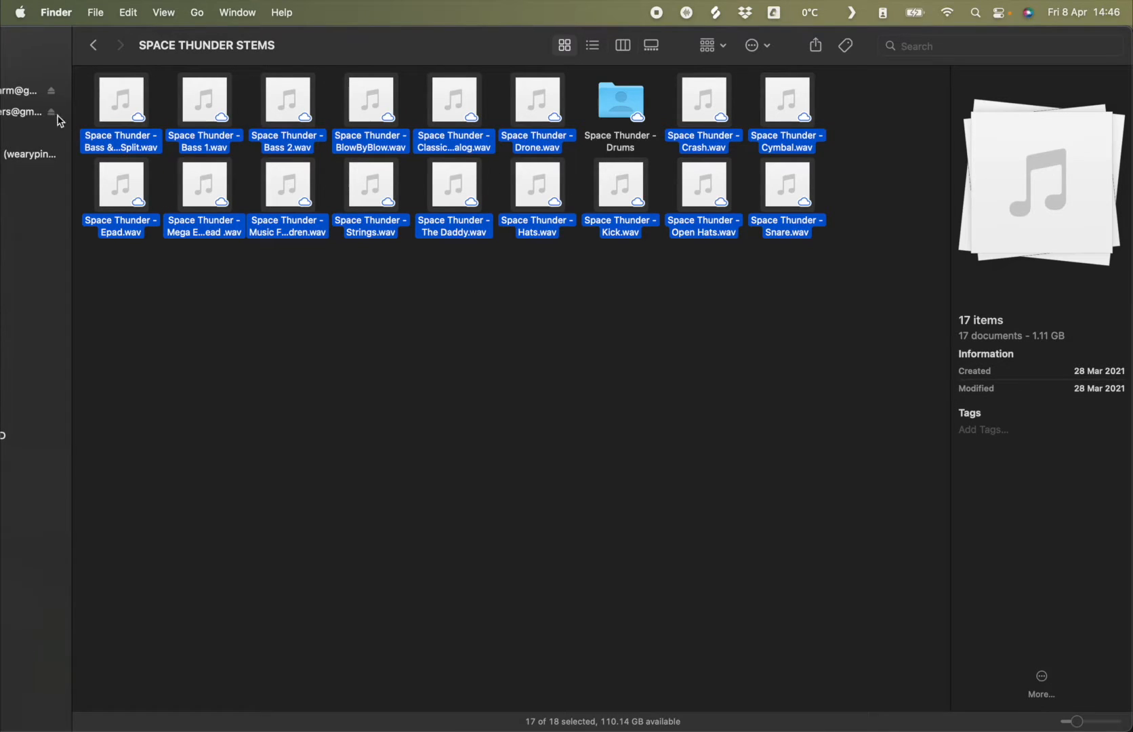
drag(114, 126, 107, 117)
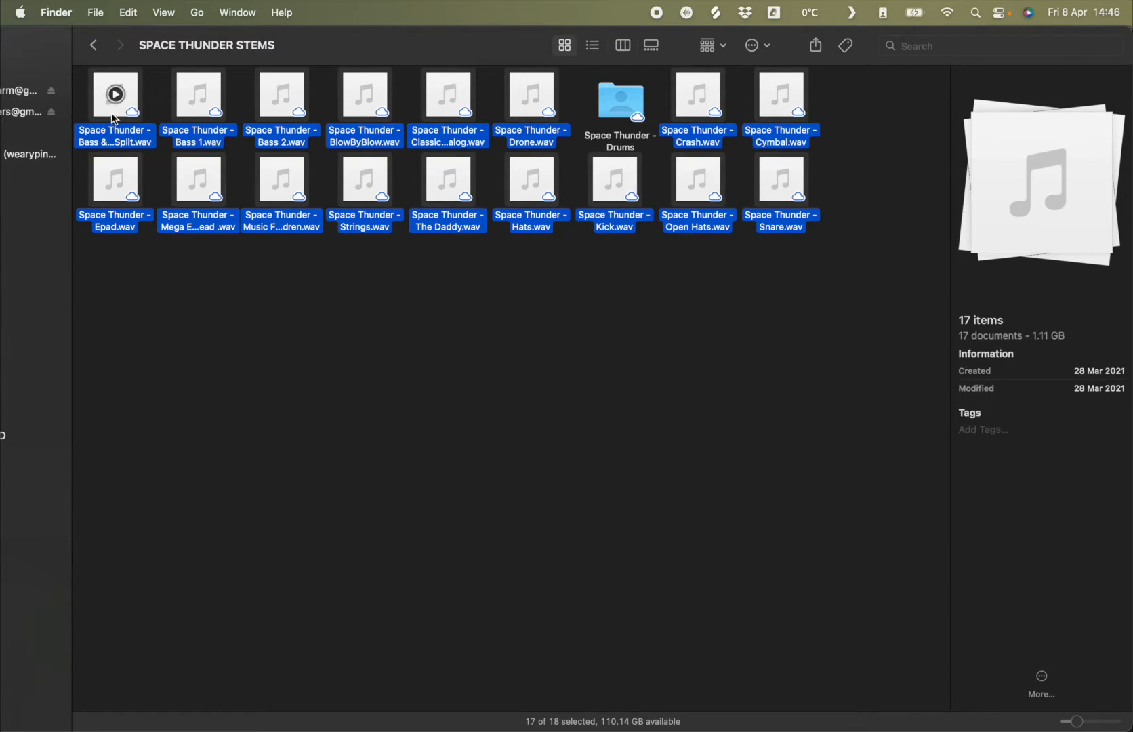
Add the selected stem files to the Logic Pro arrangement at bar 1, creating new tracks for them.
drag(103, 107, 488, 166)
key(super+Tab)
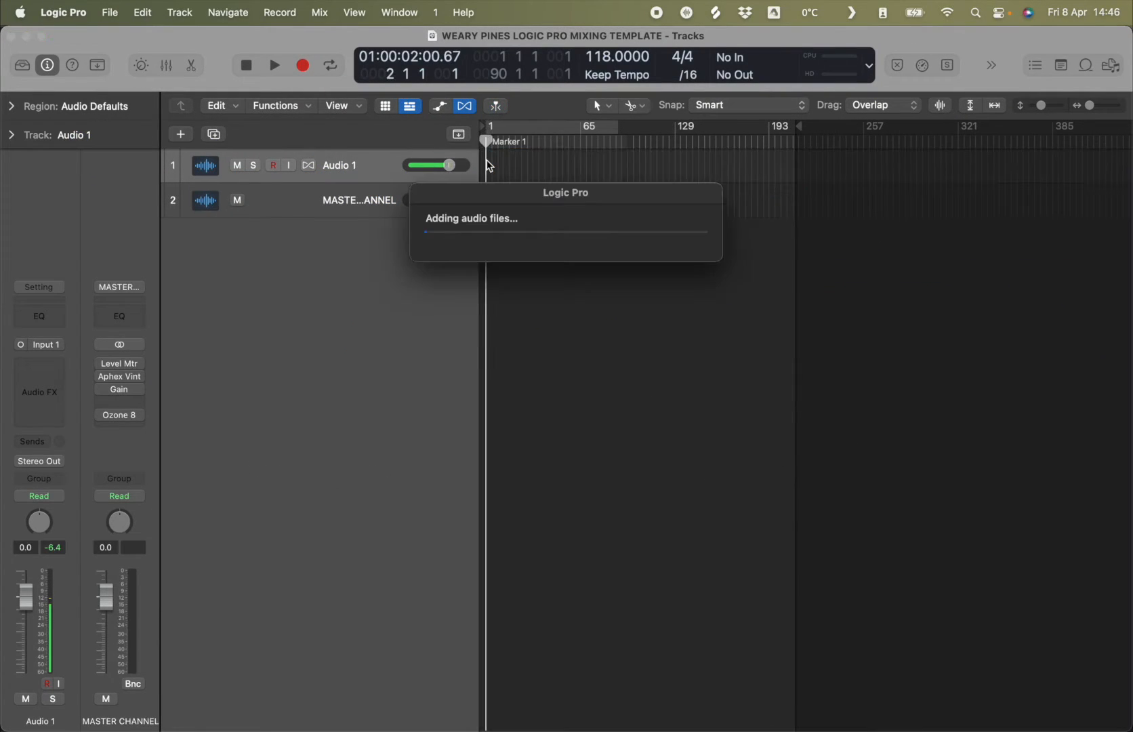
click(482, 190)
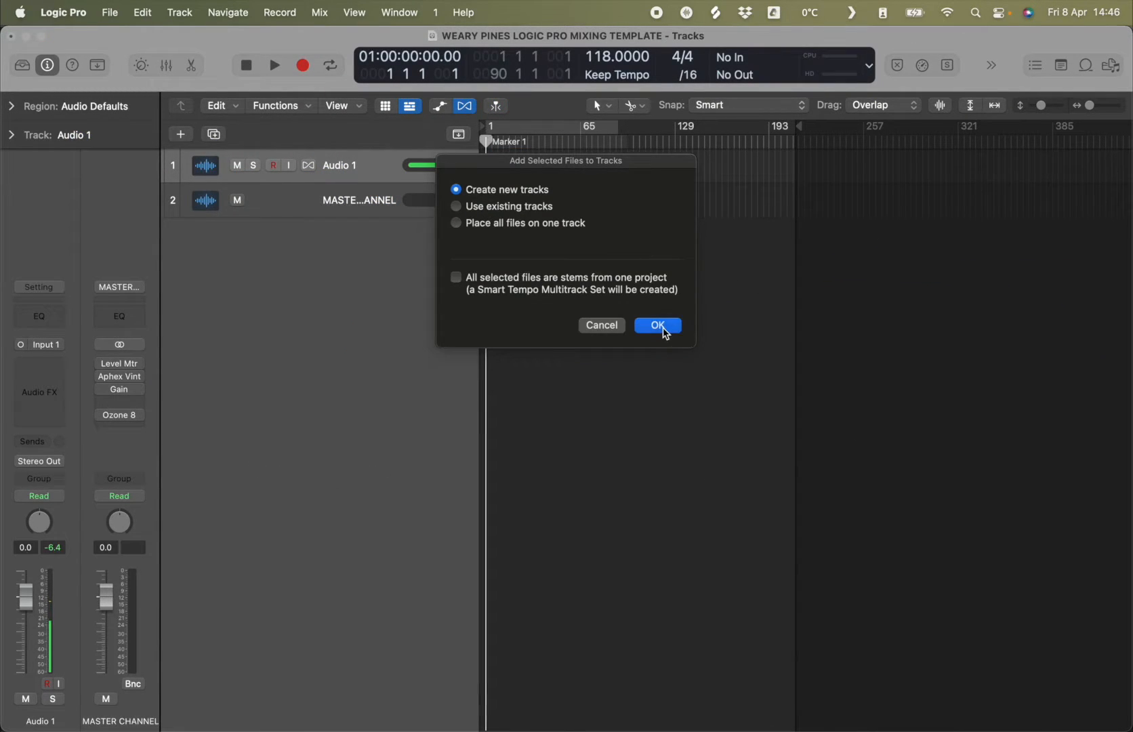
click(656, 326)
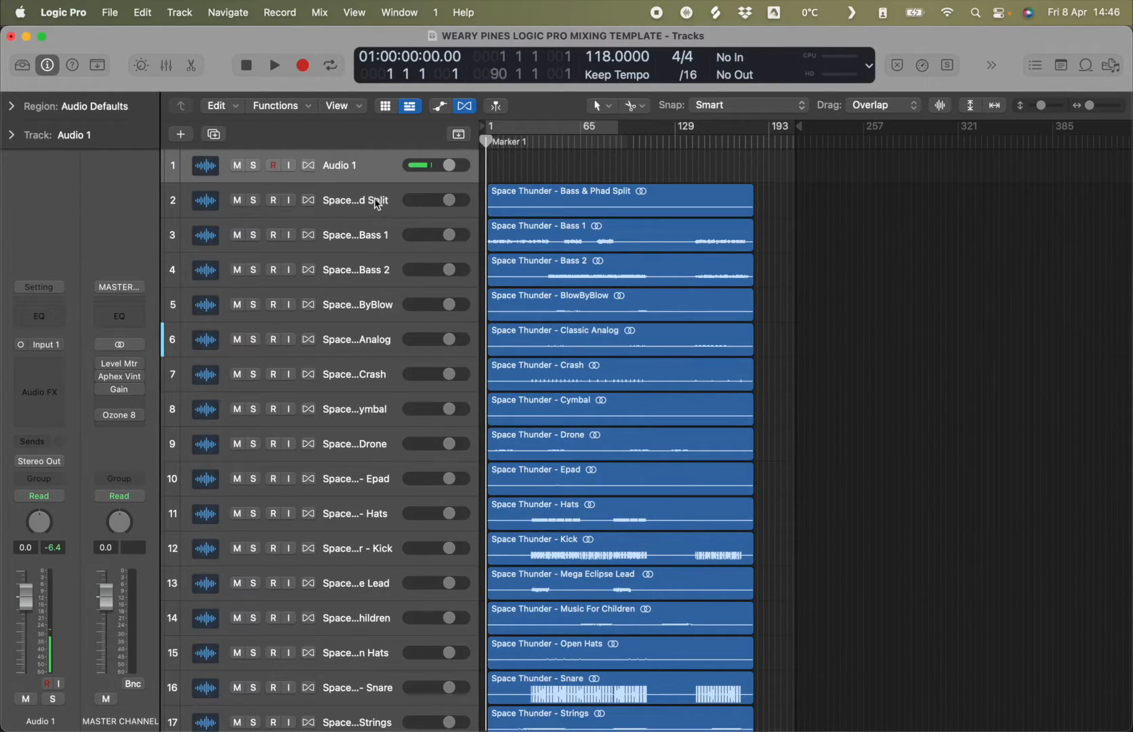
Delete the empty Audio 1 track, and align all stem regions with the project start at bar 1.
key(super+BackSpace)
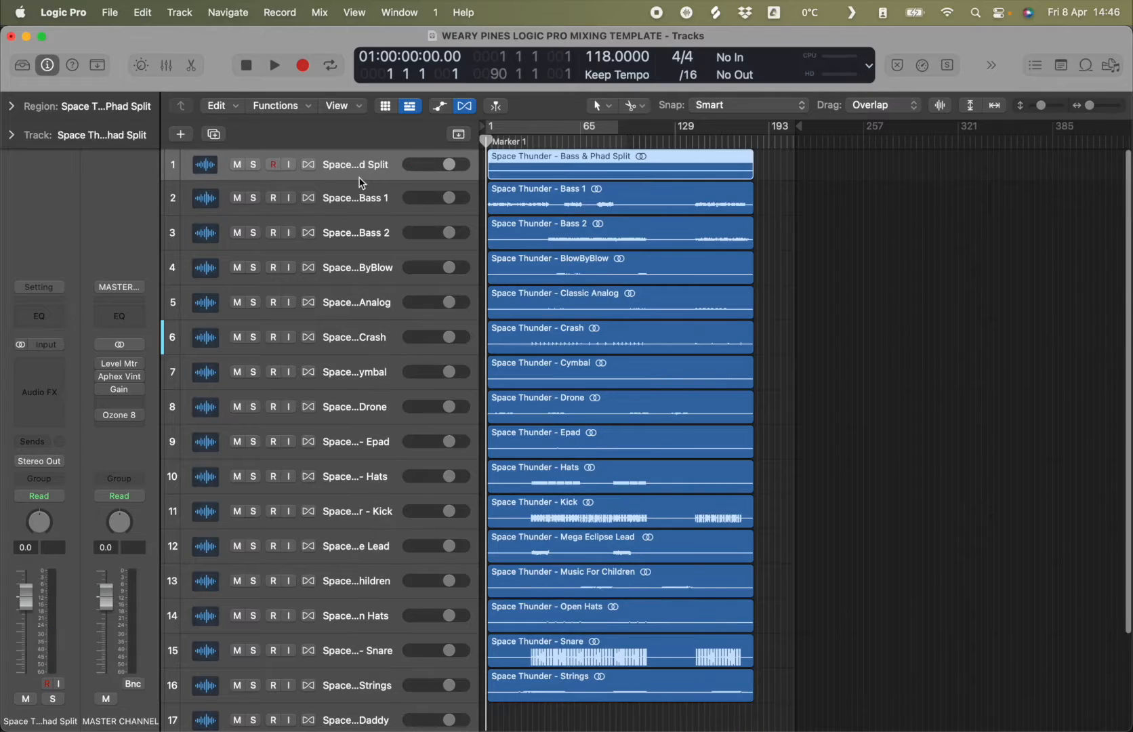
key(super+a)
key(z)
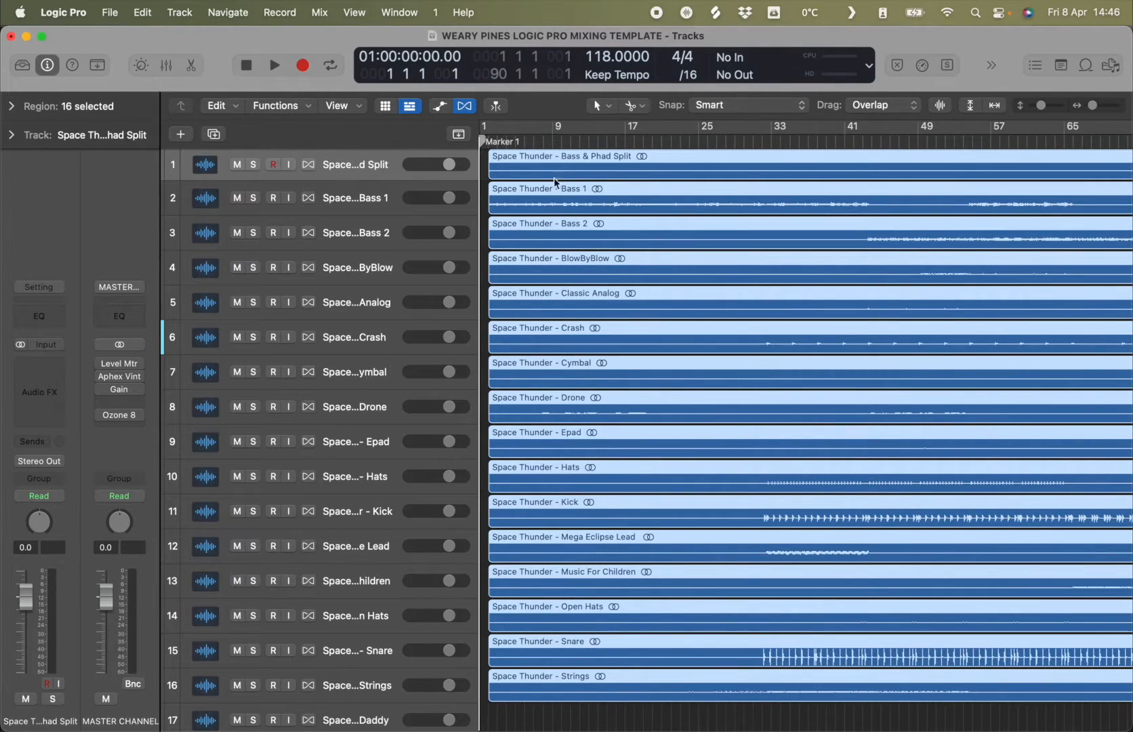
drag(516, 164, 506, 165)
key(super+Left)
key(super+Left)
key(super+Left)
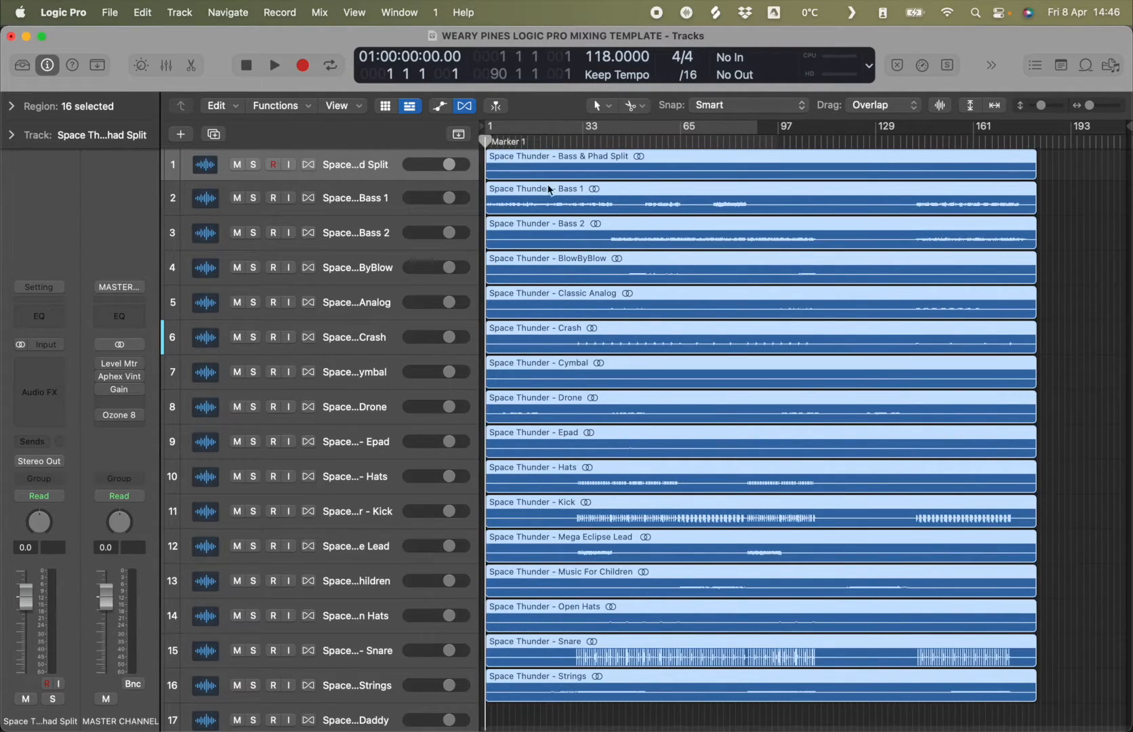
Delete the empty Space Thunder - The Daddy track above the master channel.
scroll(721, 428, down, 3)
scroll(721, 447, up, 3)
scroll(538, 473, down, 3)
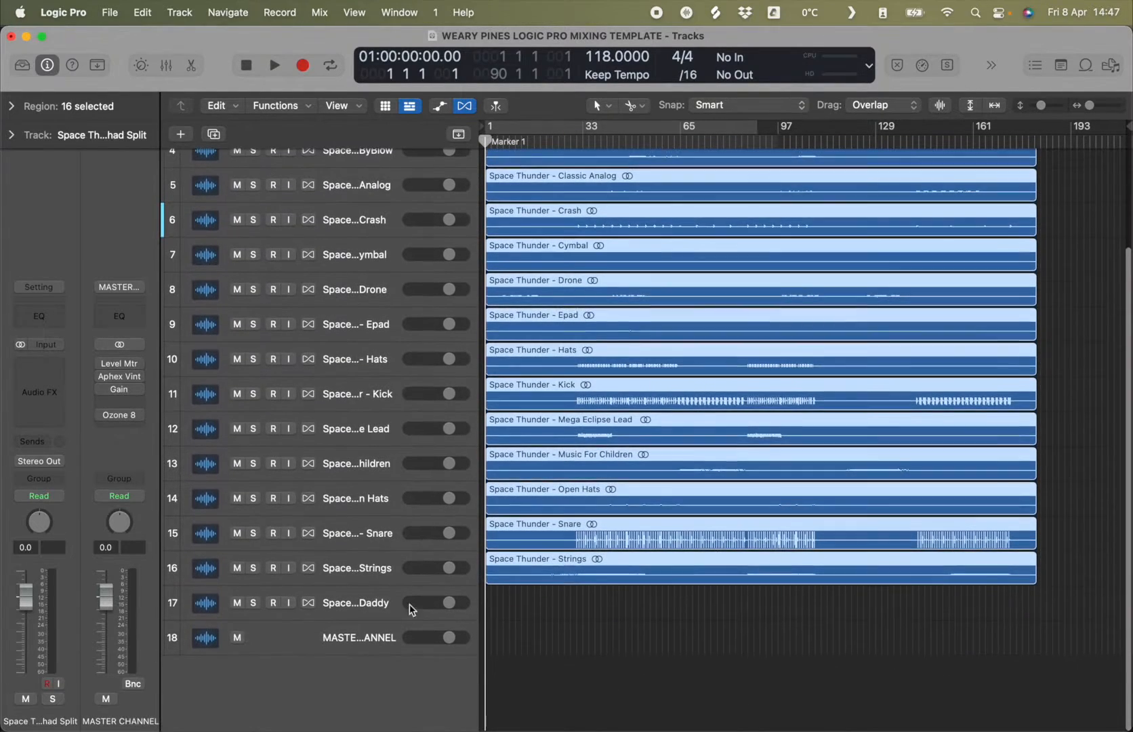
scroll(576, 601, left, 2)
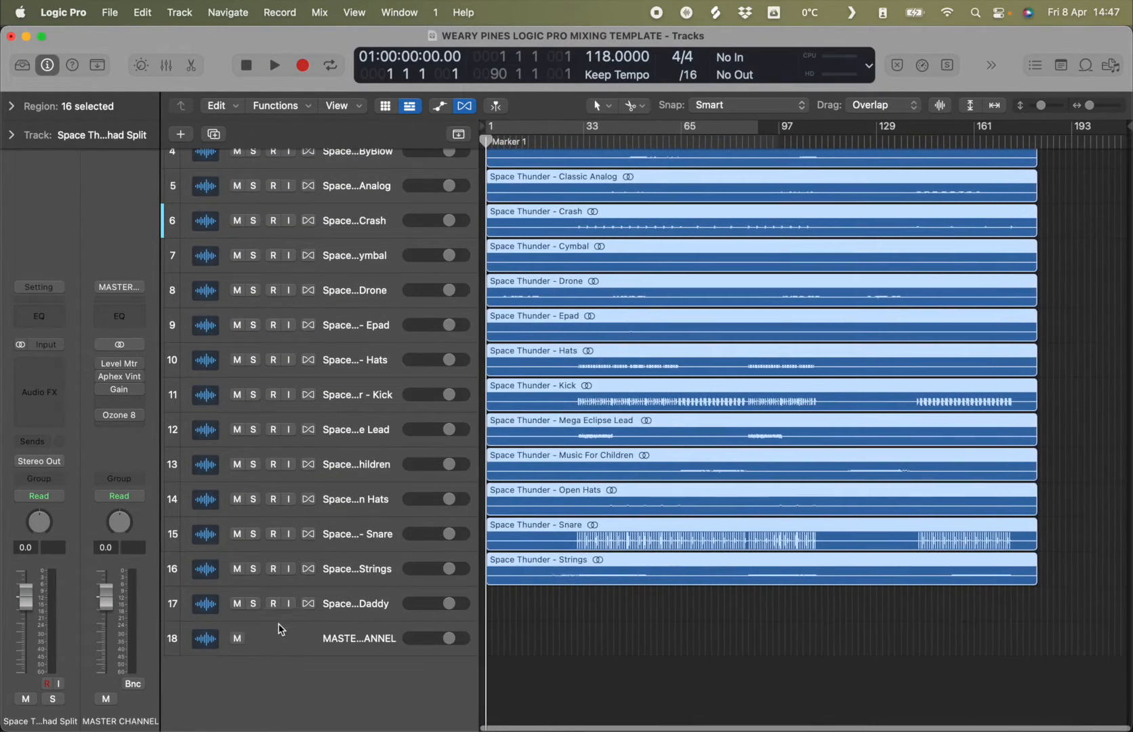
click(336, 603)
double_click(332, 603)
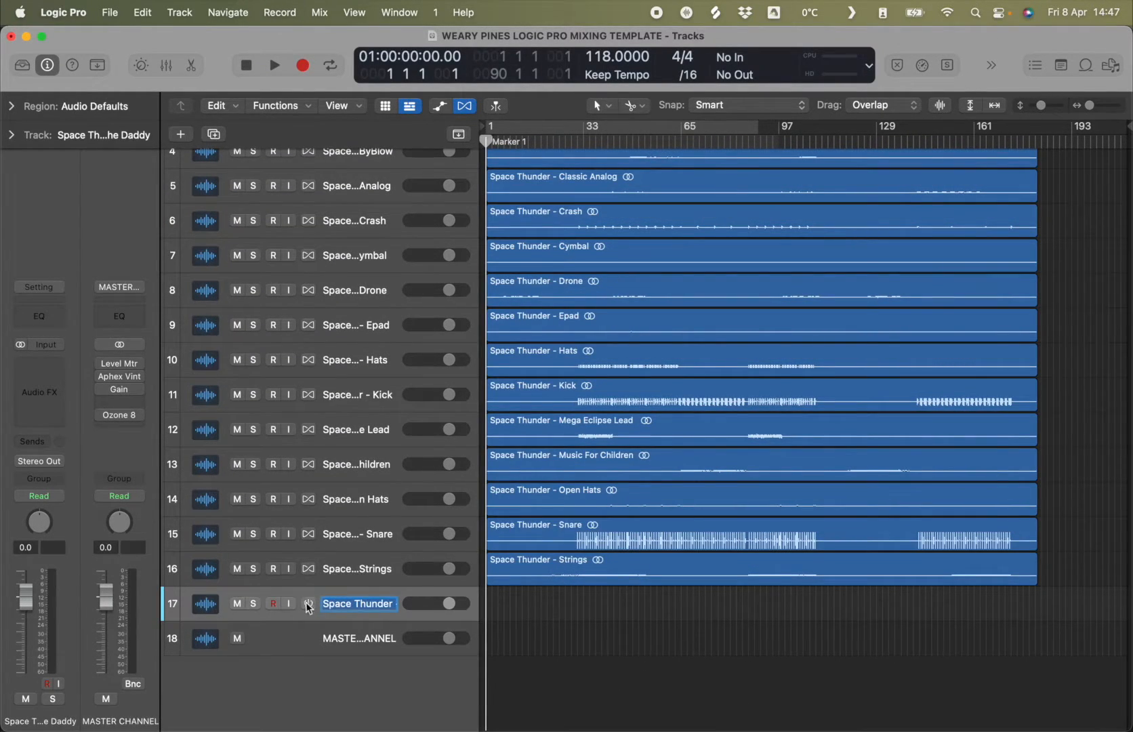
key(Escape)
key(super+BackSpace)
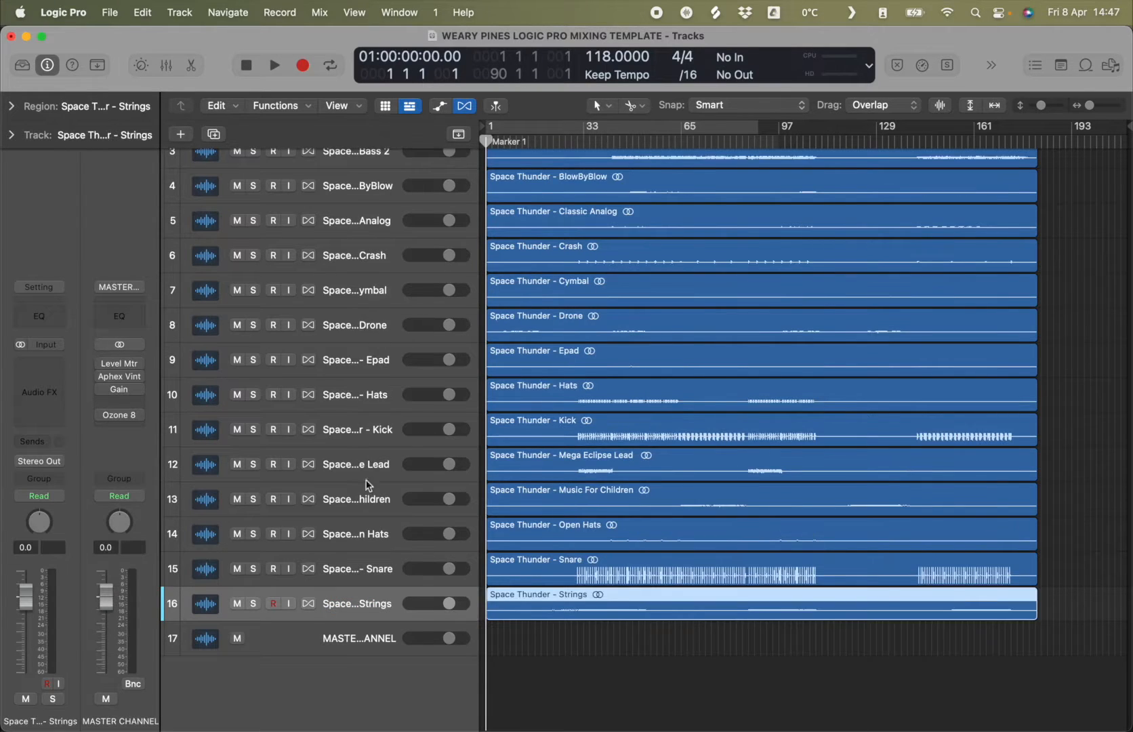
scroll(367, 483, up, 3)
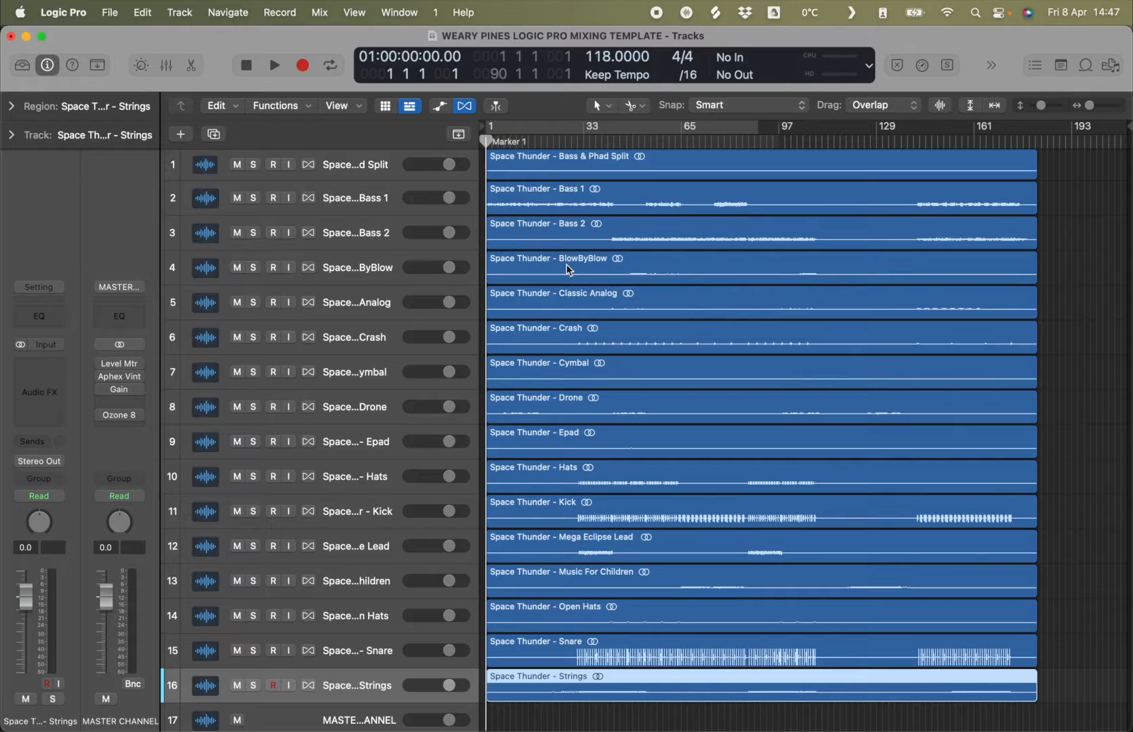
scroll(393, 471, down, 3)
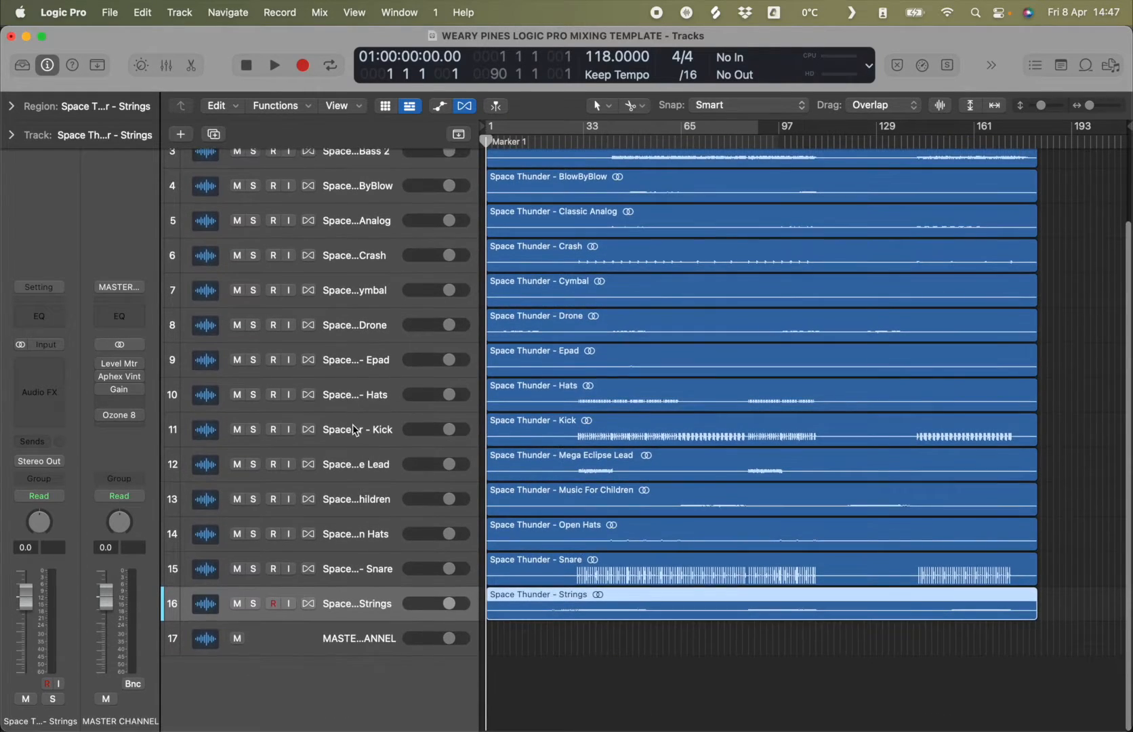
double_click(359, 431)
click(368, 434)
key(super+a)
click(356, 437)
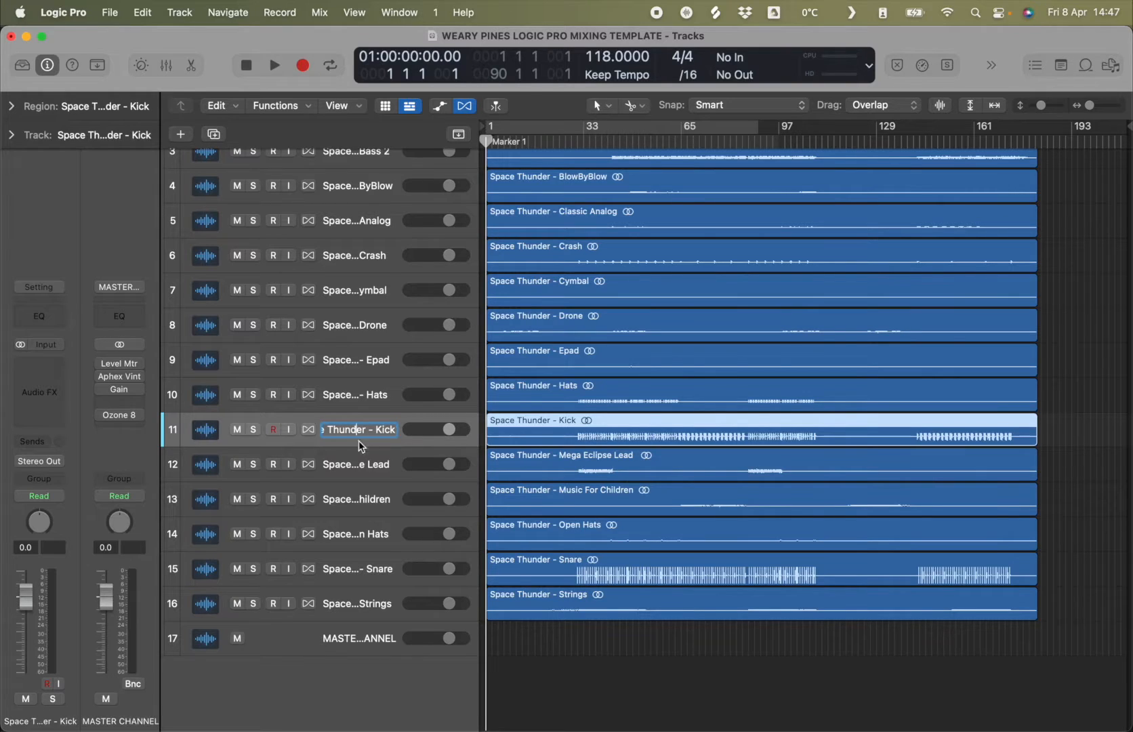
click(748, 663)
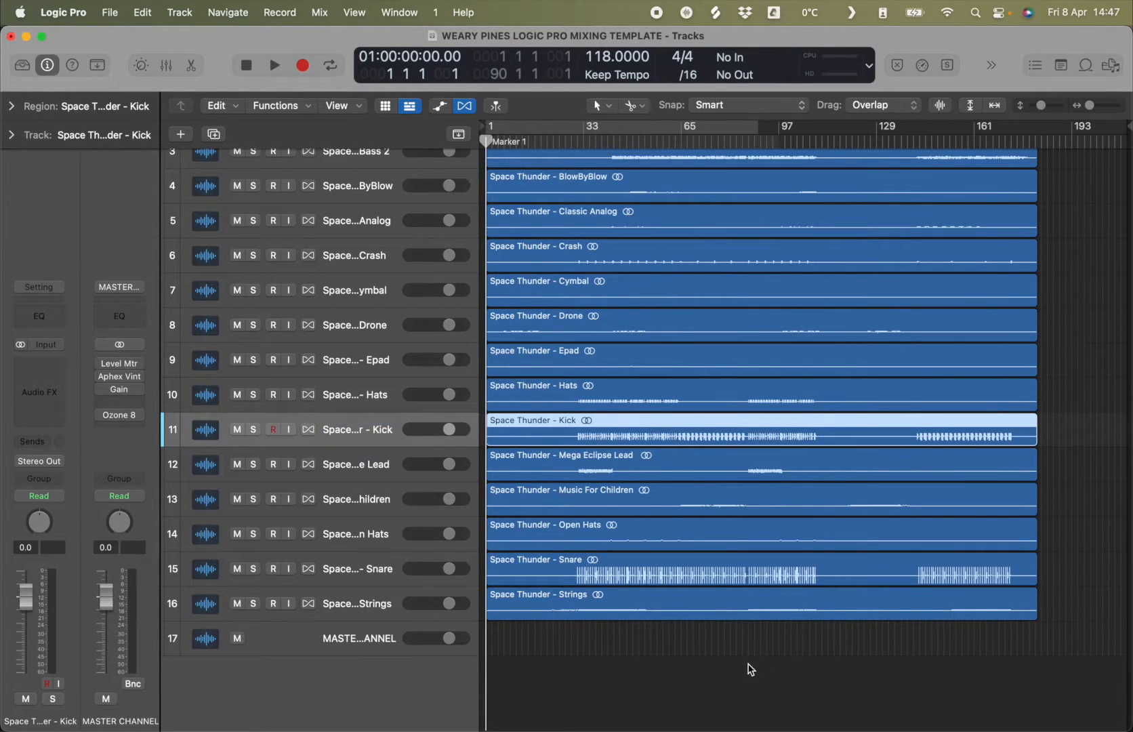
Group the drum tracks below Strings in the order Kick, Hats, Snare and Open Hats.
scroll(685, 281, up, 3)
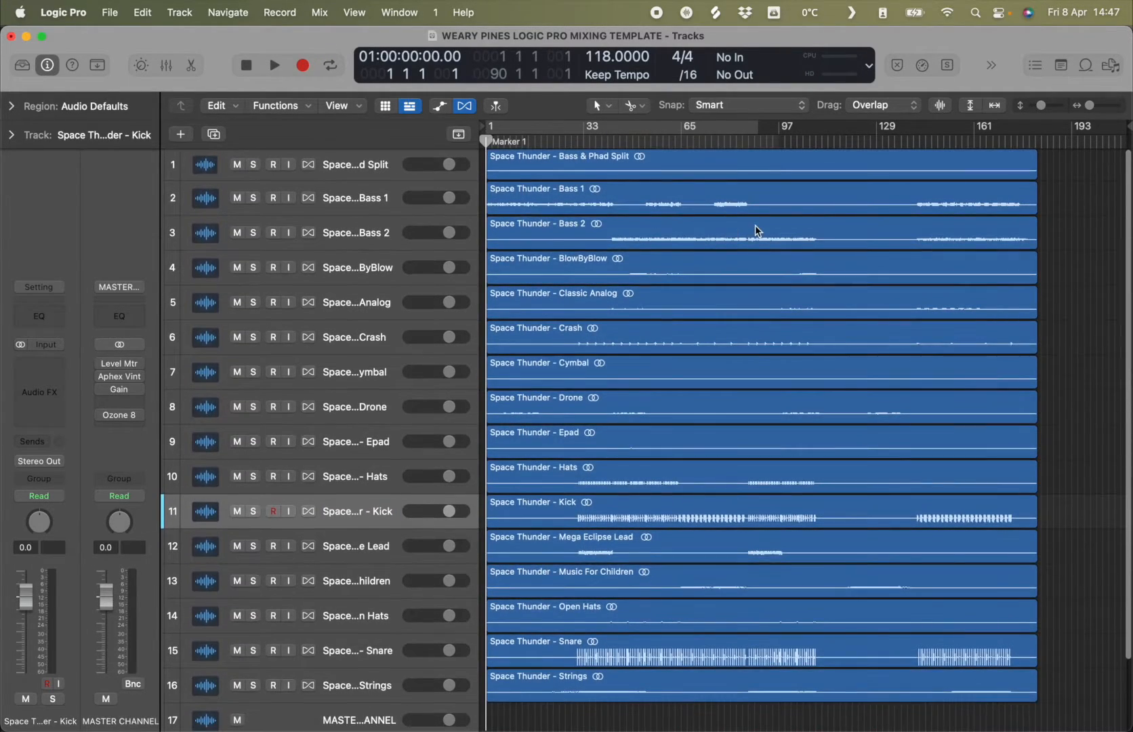
scroll(730, 412, down, 2)
scroll(730, 407, up, 2)
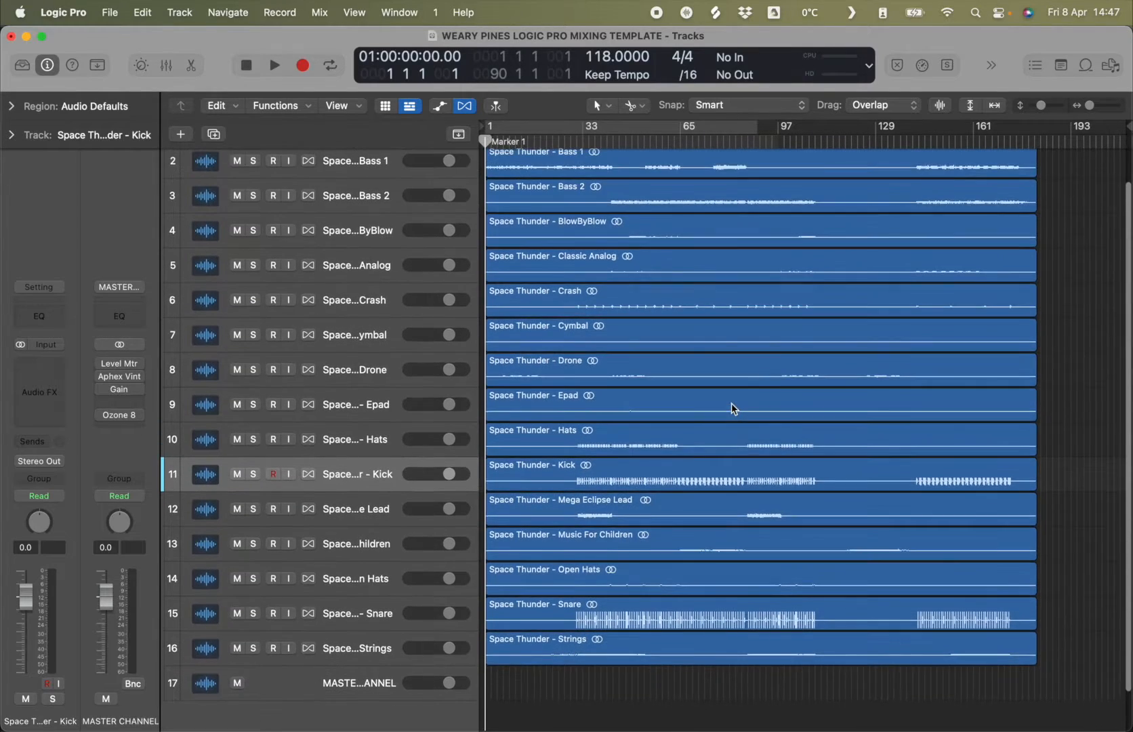
click(593, 489)
shift+click(577, 506)
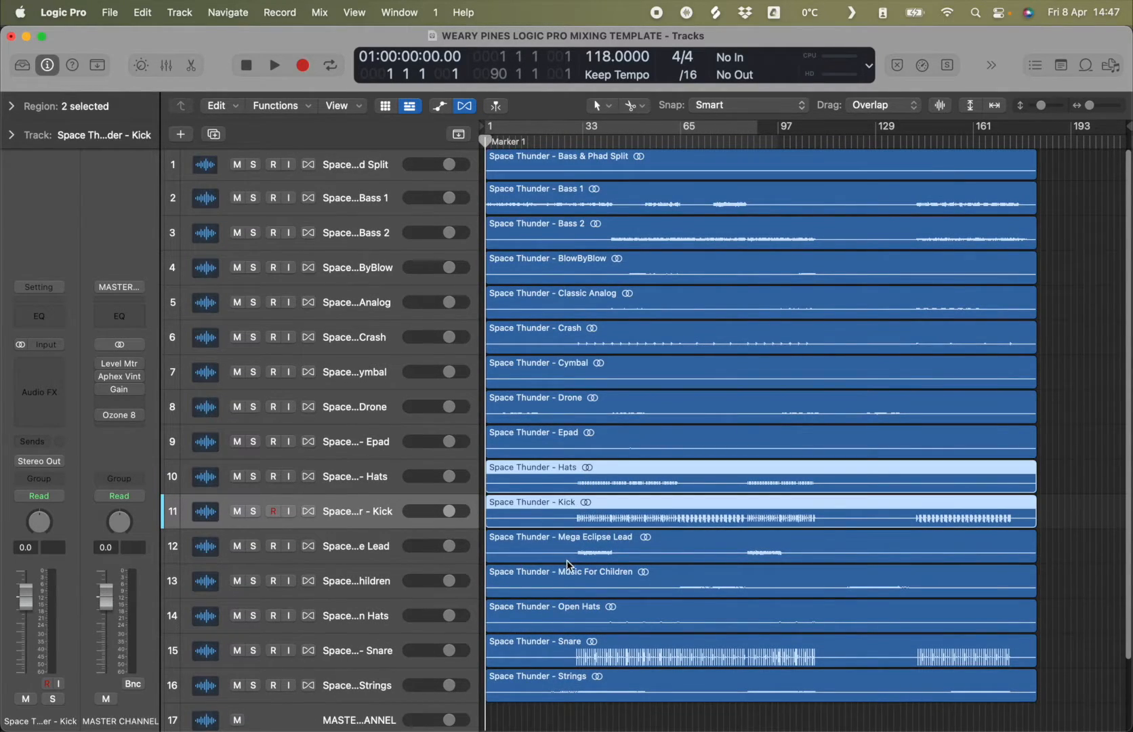
shift+click(589, 614)
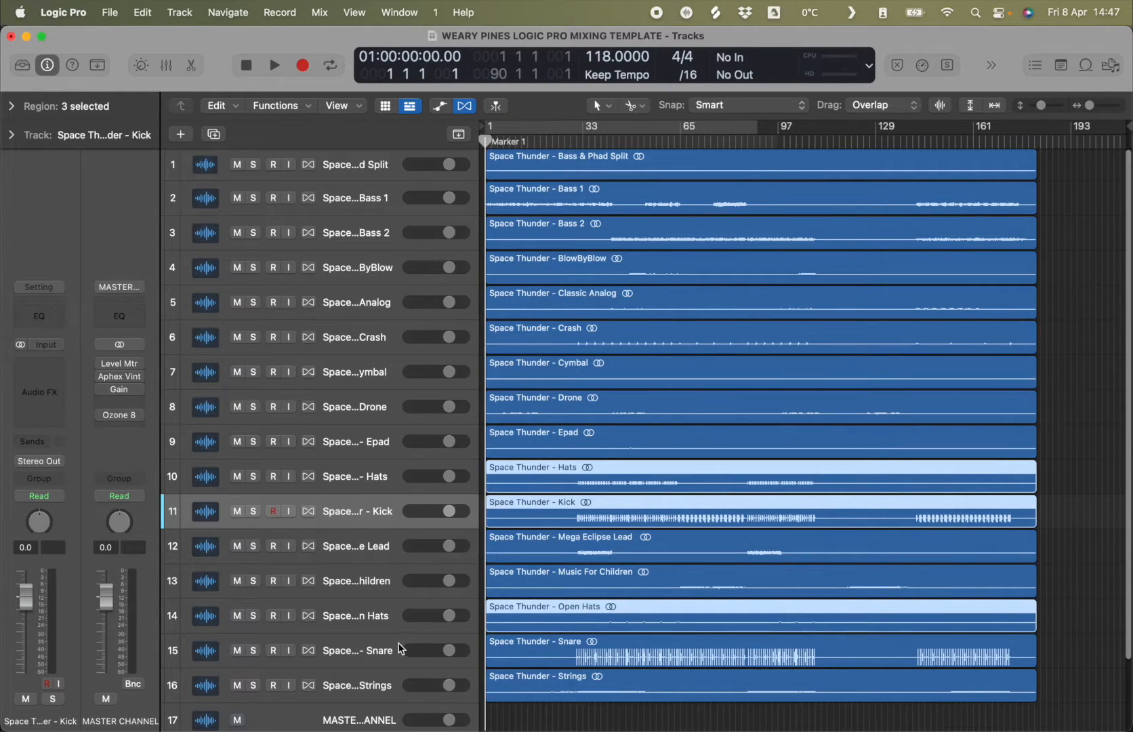
scroll(381, 528, down, 1)
drag(364, 481, 359, 650)
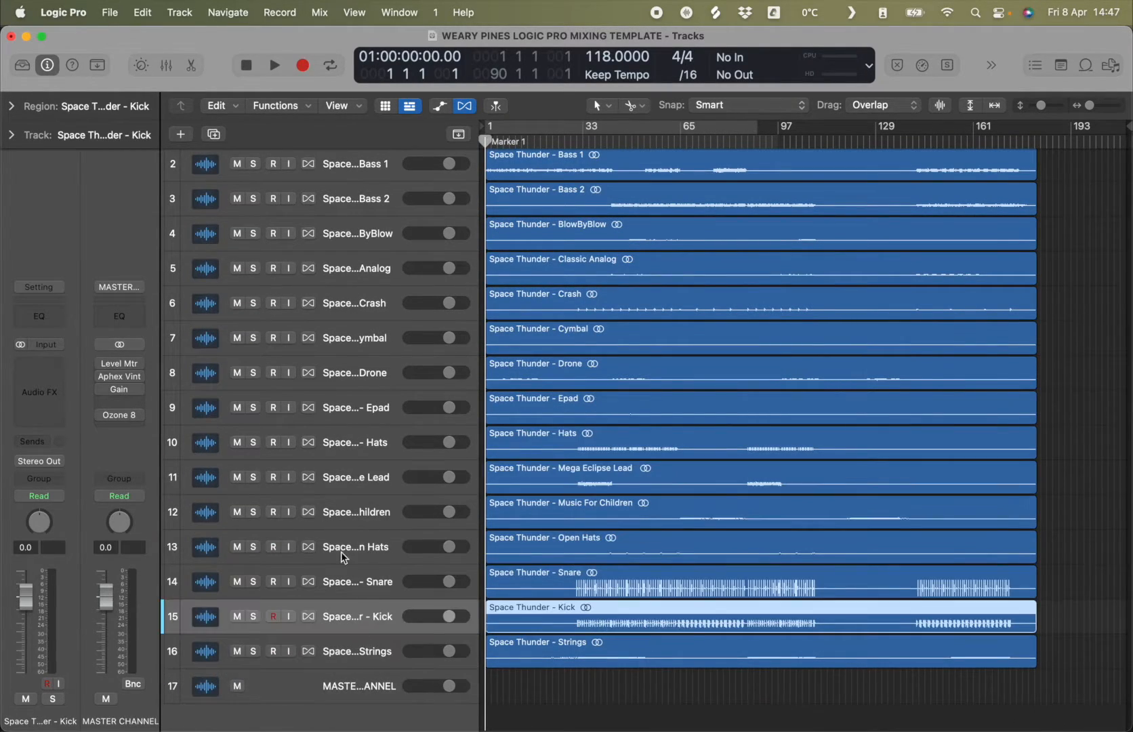
drag(350, 448, 353, 652)
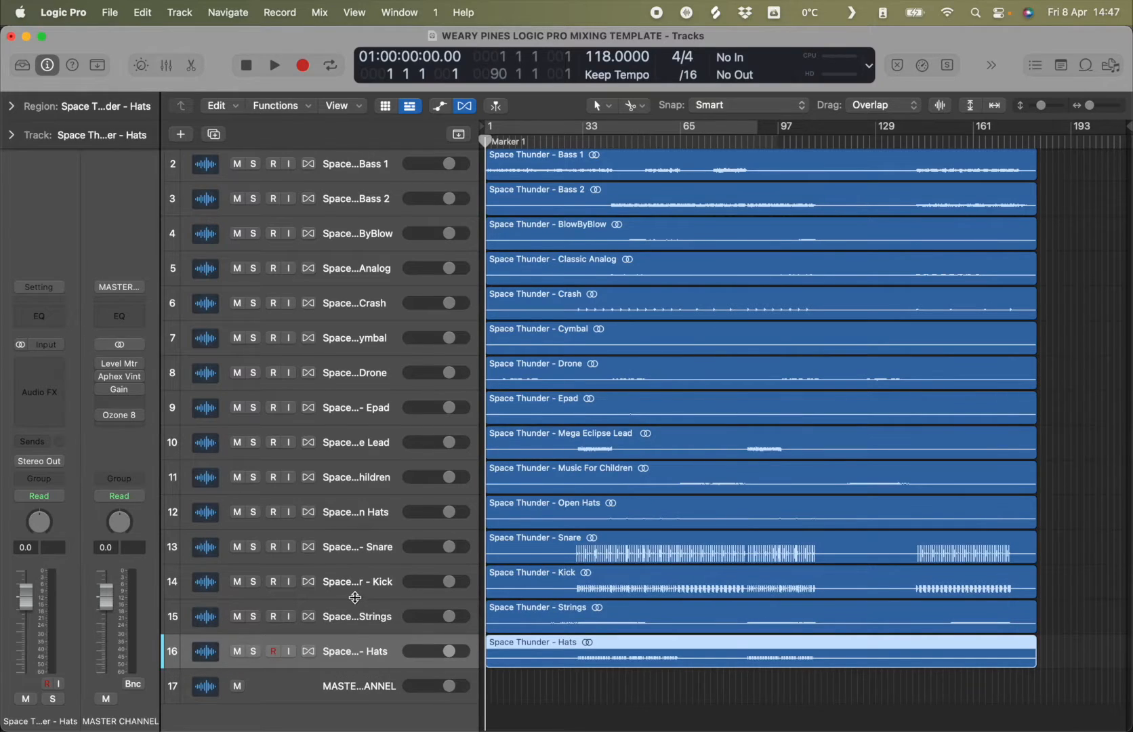
drag(352, 591, 352, 647)
drag(357, 555, 357, 654)
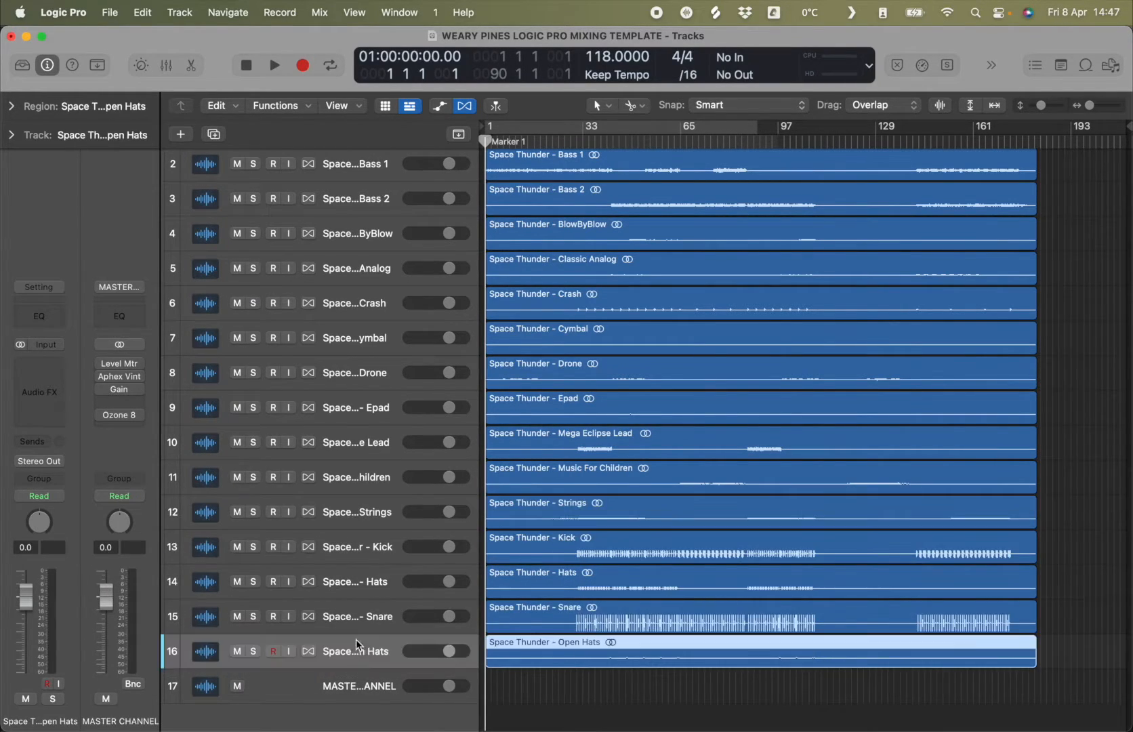
Move the Cymbal and Crash tracks below Open Hats, and widen the track headers to reveal more of the names.
scroll(356, 369, up, 2)
drag(355, 370, 351, 679)
drag(354, 320, 351, 674)
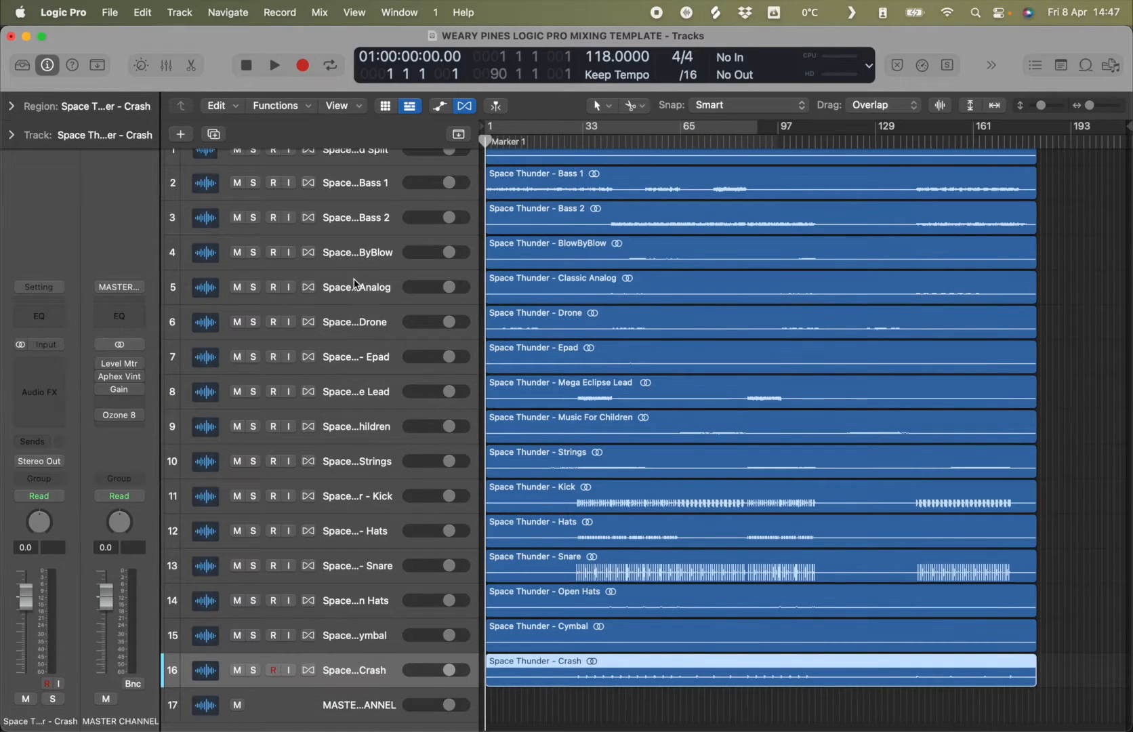
scroll(353, 283, up, 2)
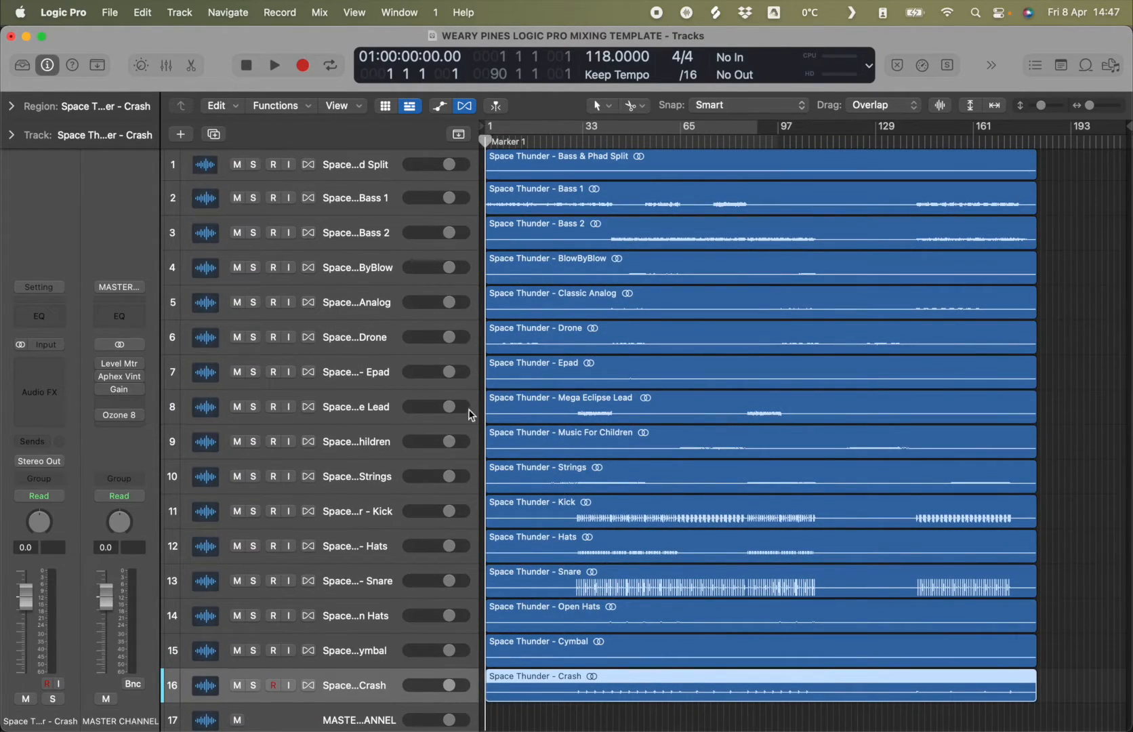
drag(474, 411, 573, 411)
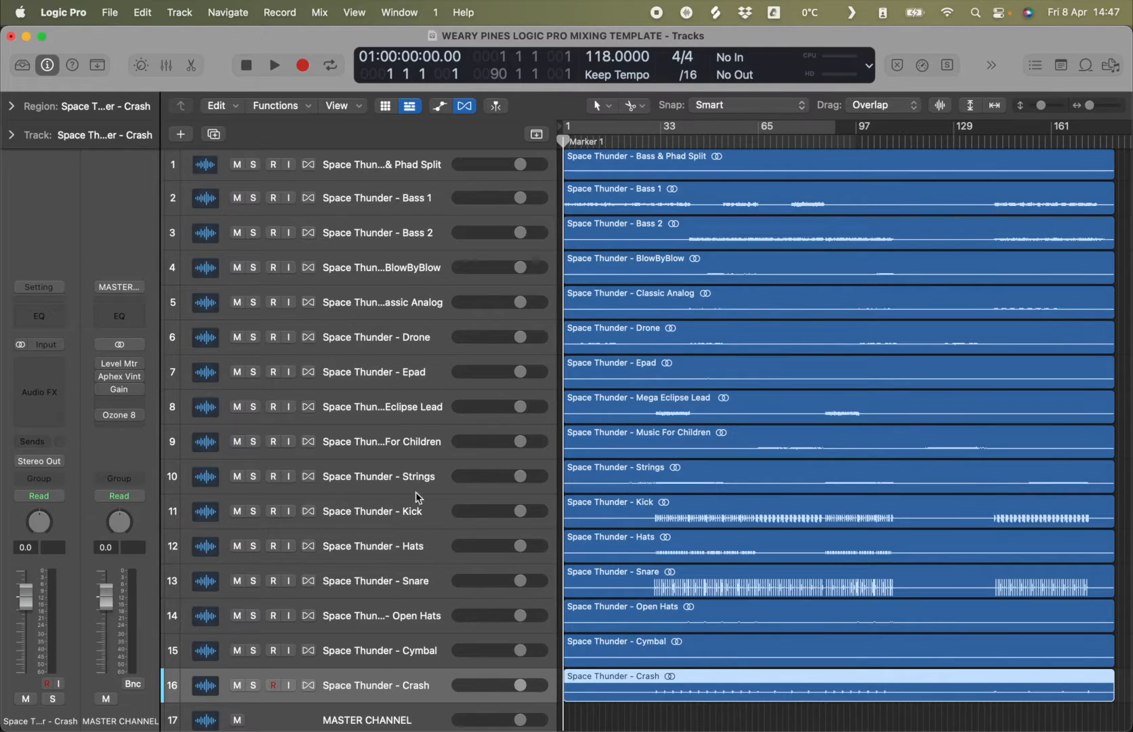
Colour the six drum regions, from Kick to Crash, bright yellow.
scroll(745, 637, down, 5)
drag(731, 655, 638, 437)
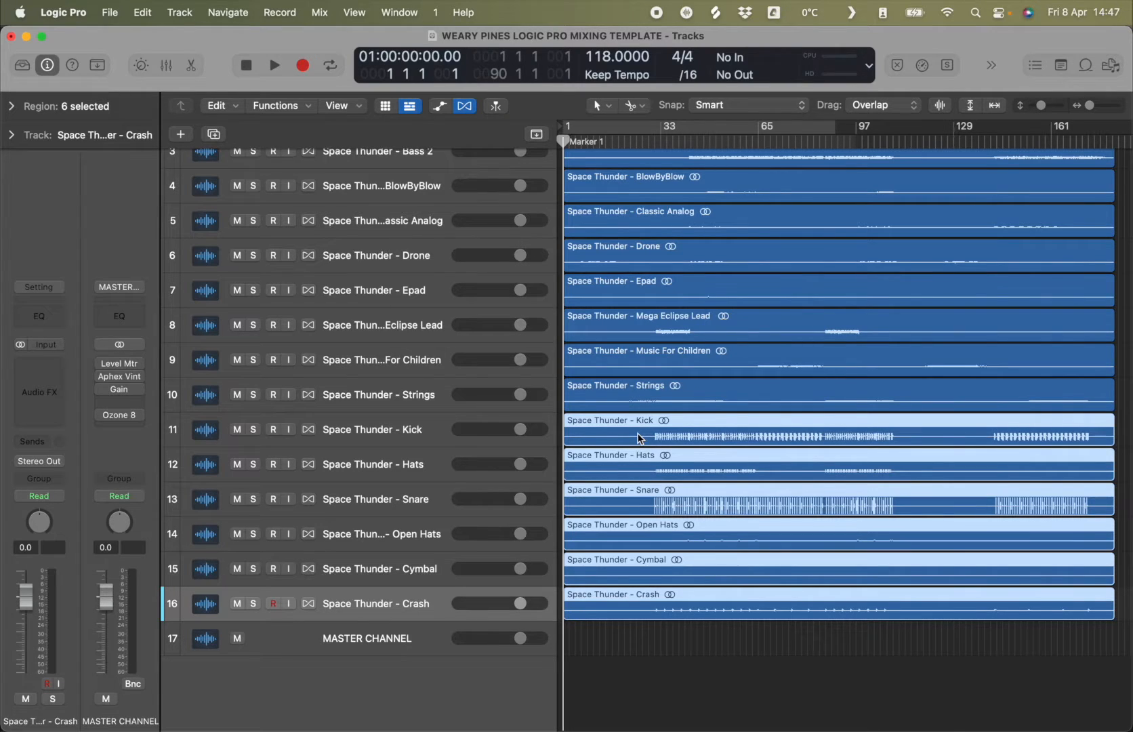
key(alt+c)
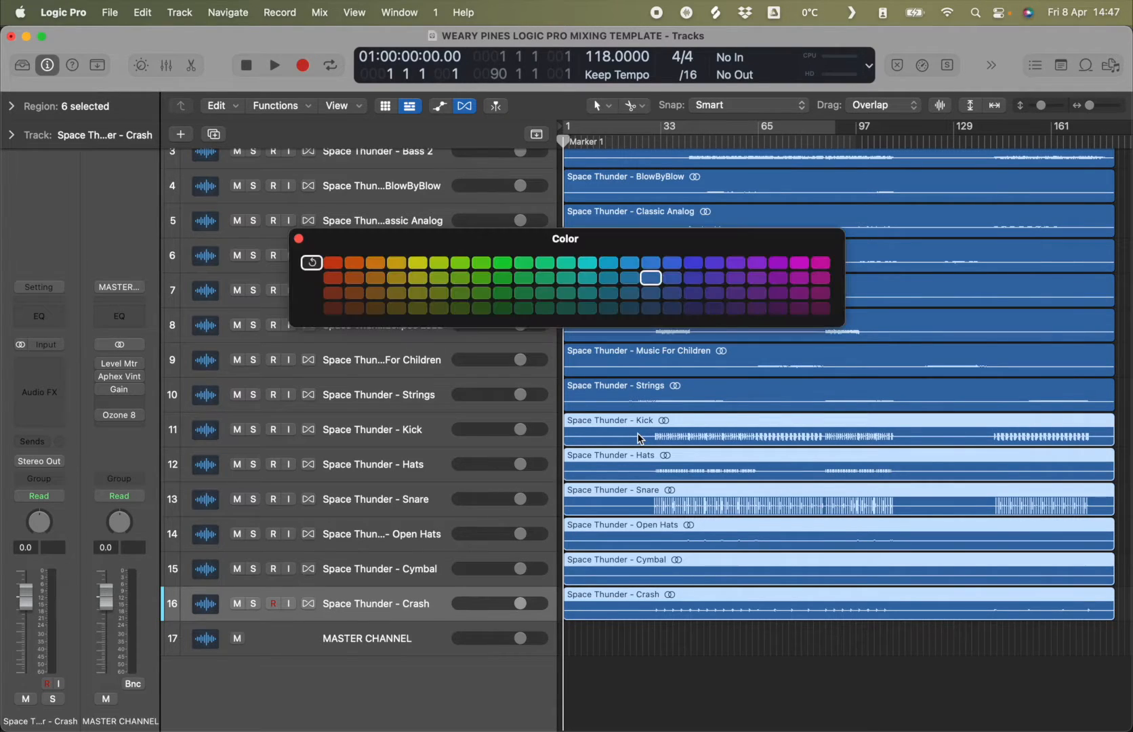
click(418, 263)
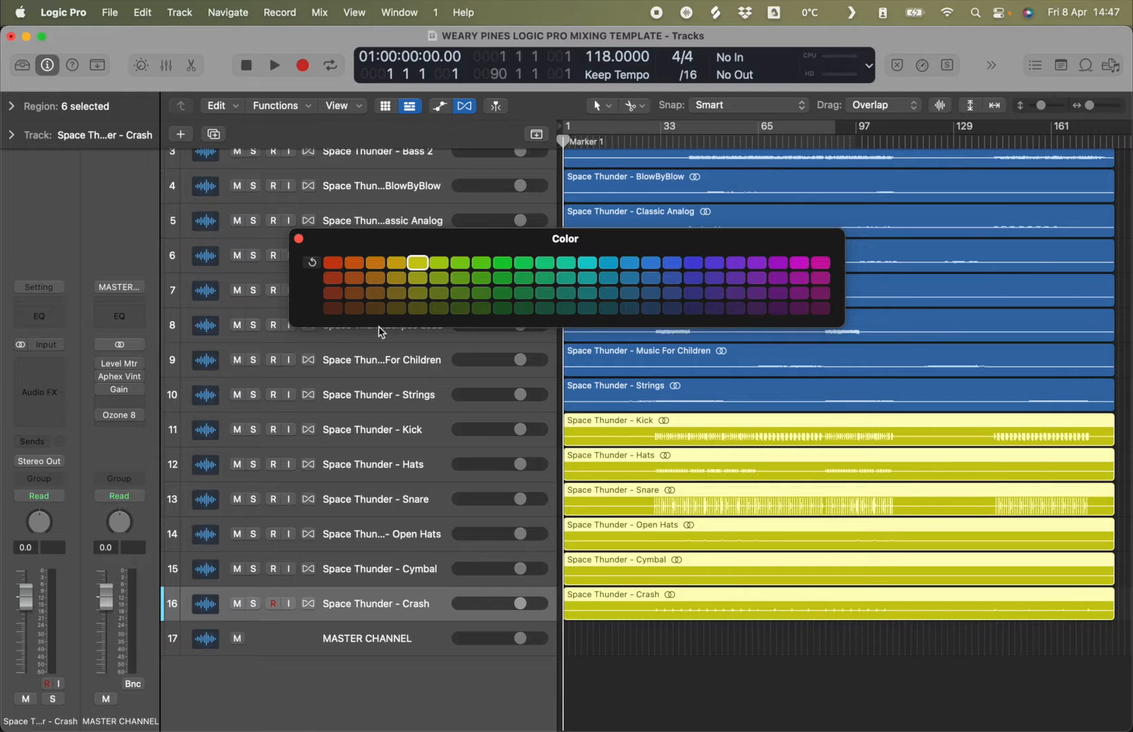
click(299, 240)
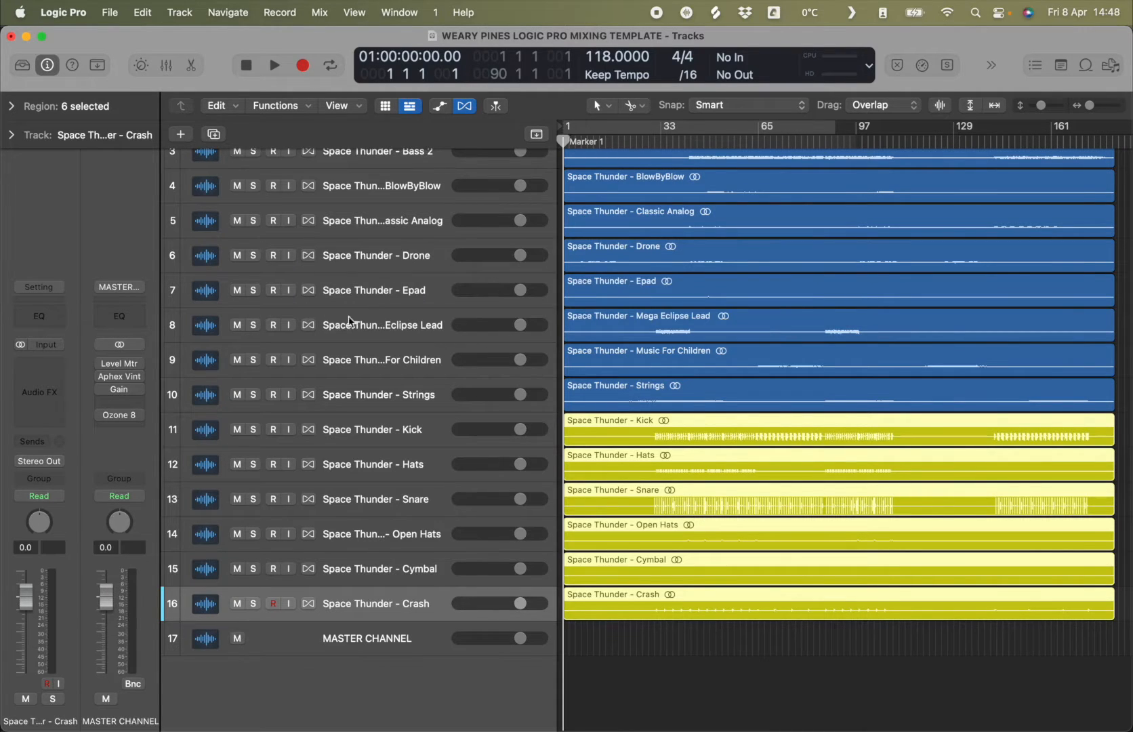
Colour the mixer channel strips of the six drum tracks the same bright yellow, and hide the mixer.
click(166, 65)
scroll(459, 702, left, 11)
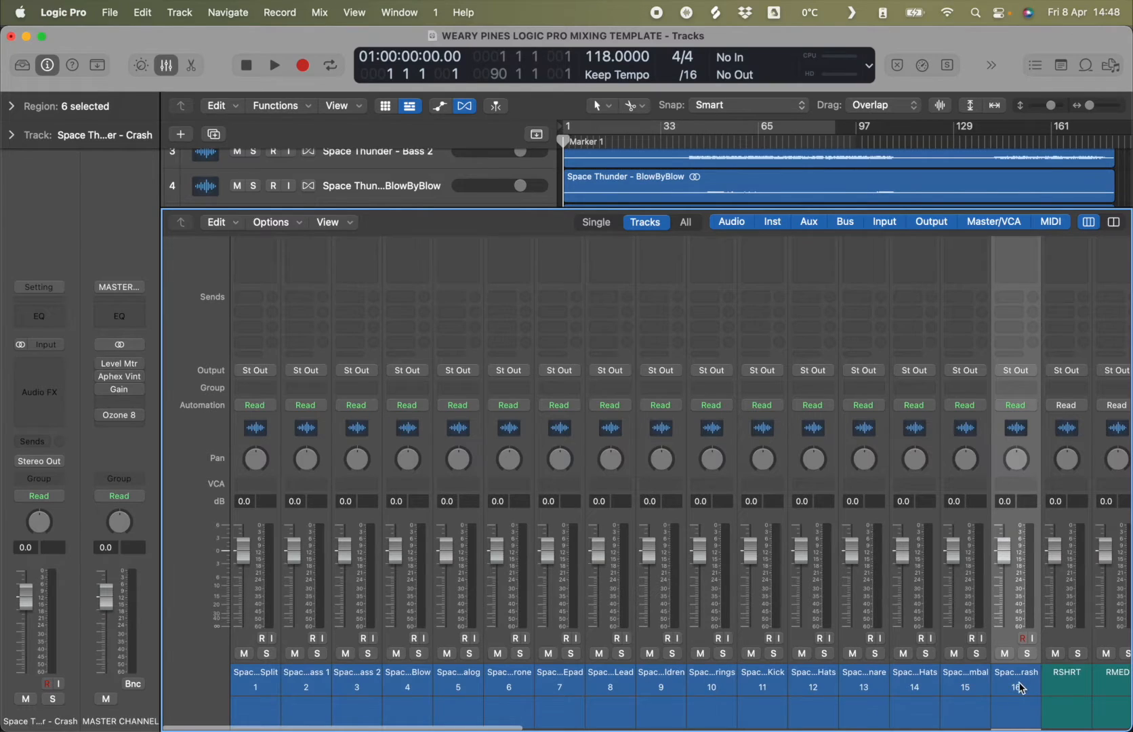
click(962, 681)
drag(1012, 680, 765, 675)
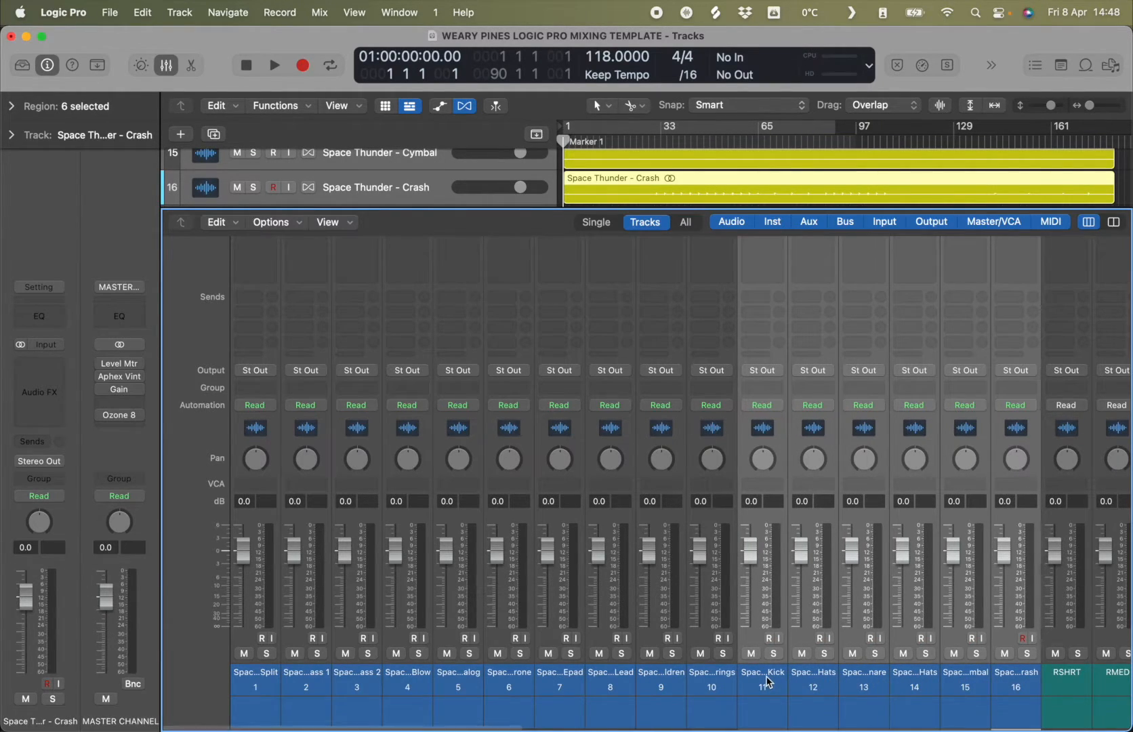
key(alt+c)
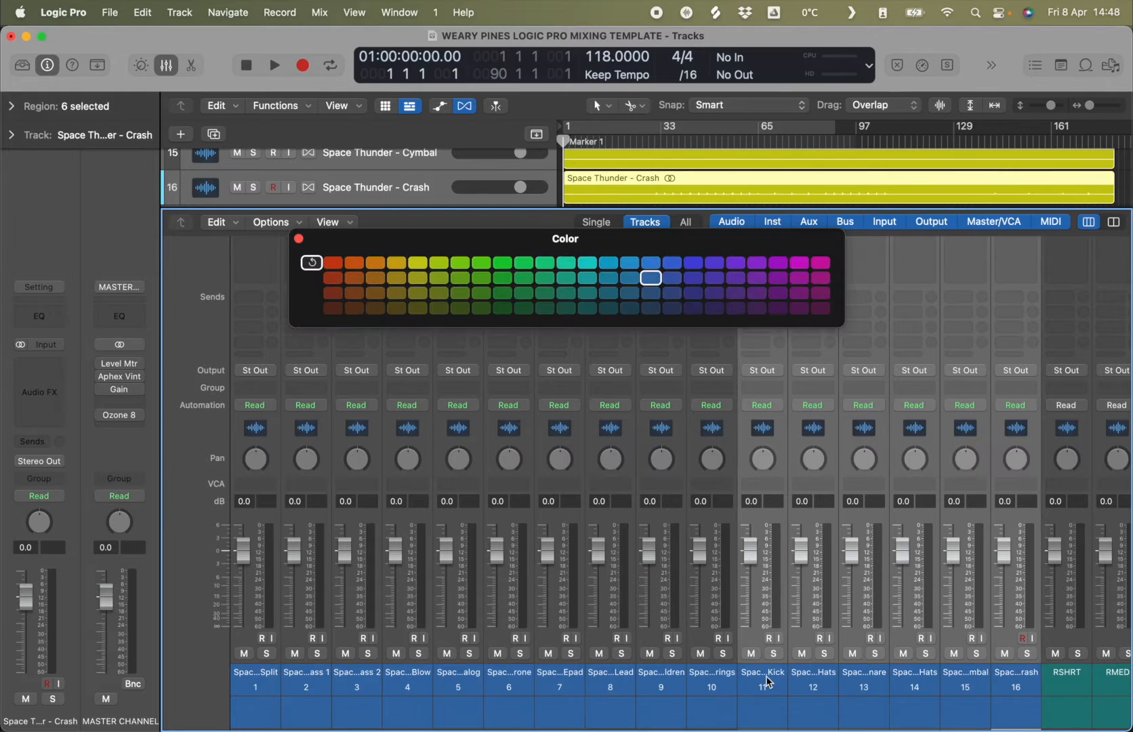
click(418, 263)
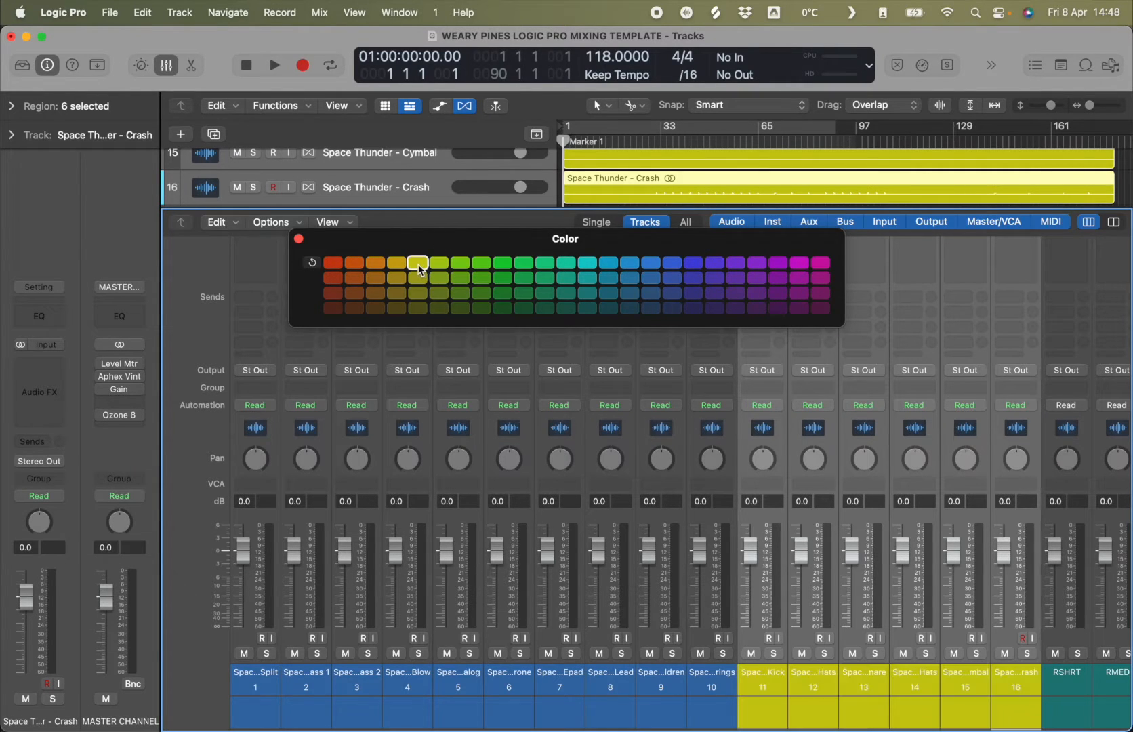
click(298, 238)
click(166, 65)
scroll(749, 458, left, 2)
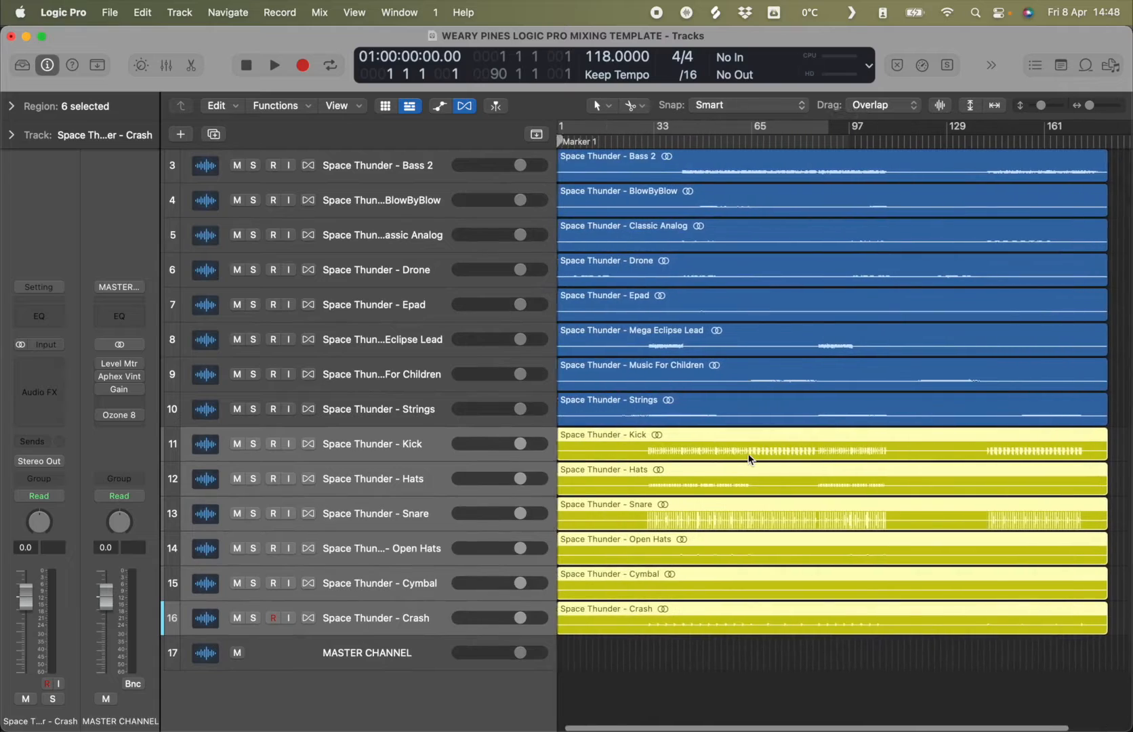
Select the Bass & Phad Split, Bass 1 and Bass 2 tracks and colour their regions bright red.
scroll(749, 457, up, 4)
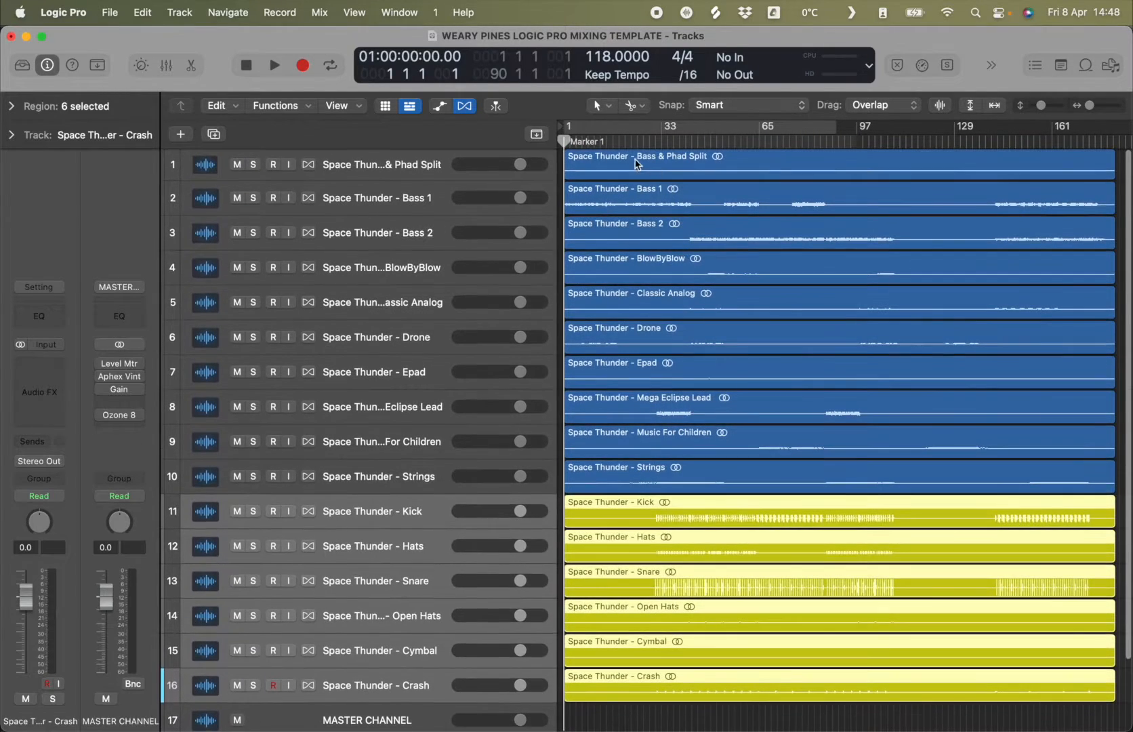
click(651, 207)
click(646, 241)
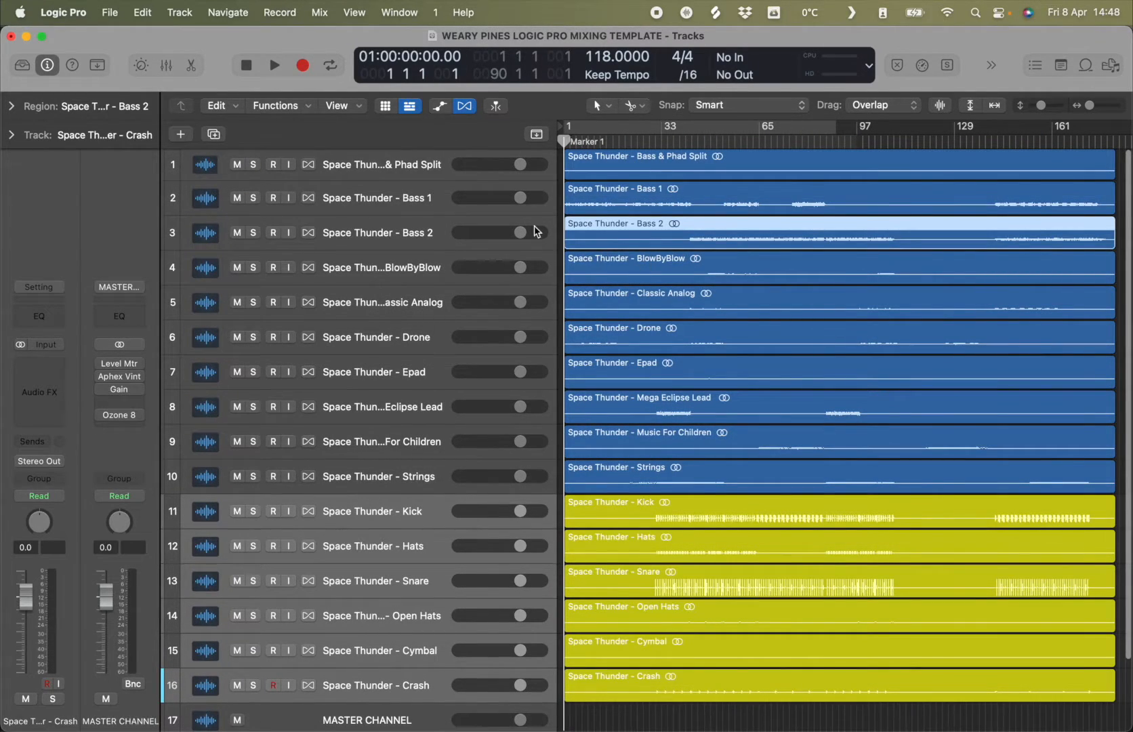
click(407, 169)
shift+click(409, 244)
key(alt+c)
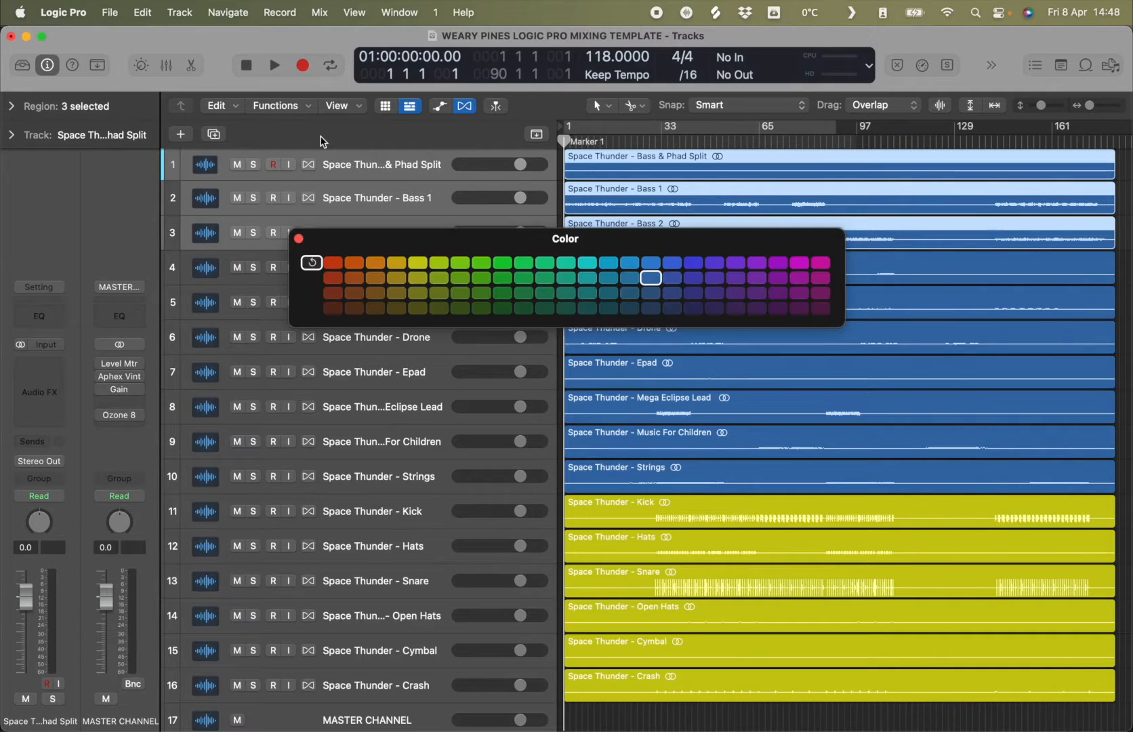
click(333, 262)
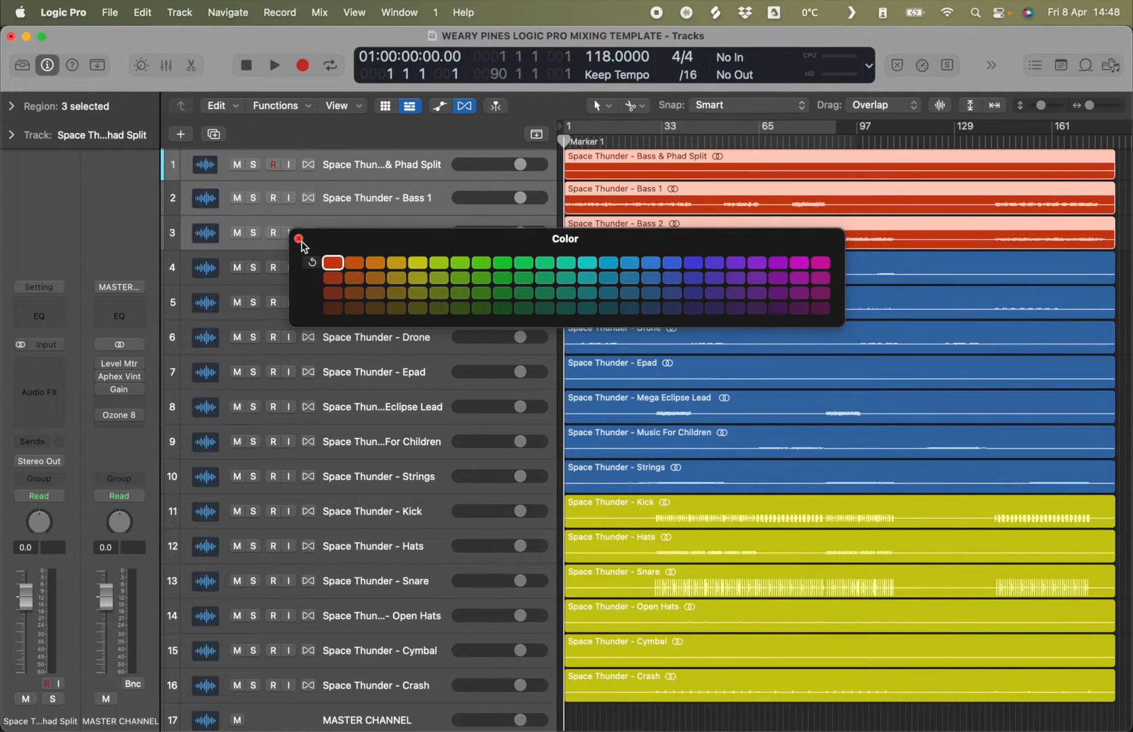
click(299, 239)
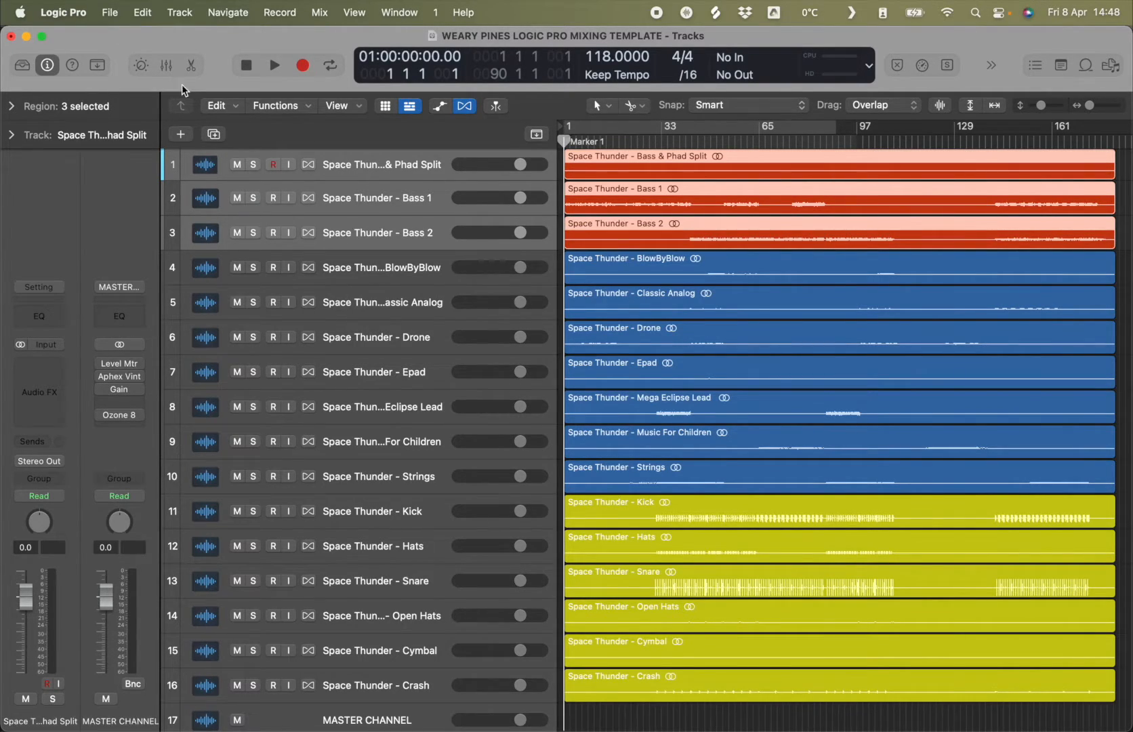
Colour the mixer channel strips of the three bass tracks bright red, and hide the mixer.
click(166, 65)
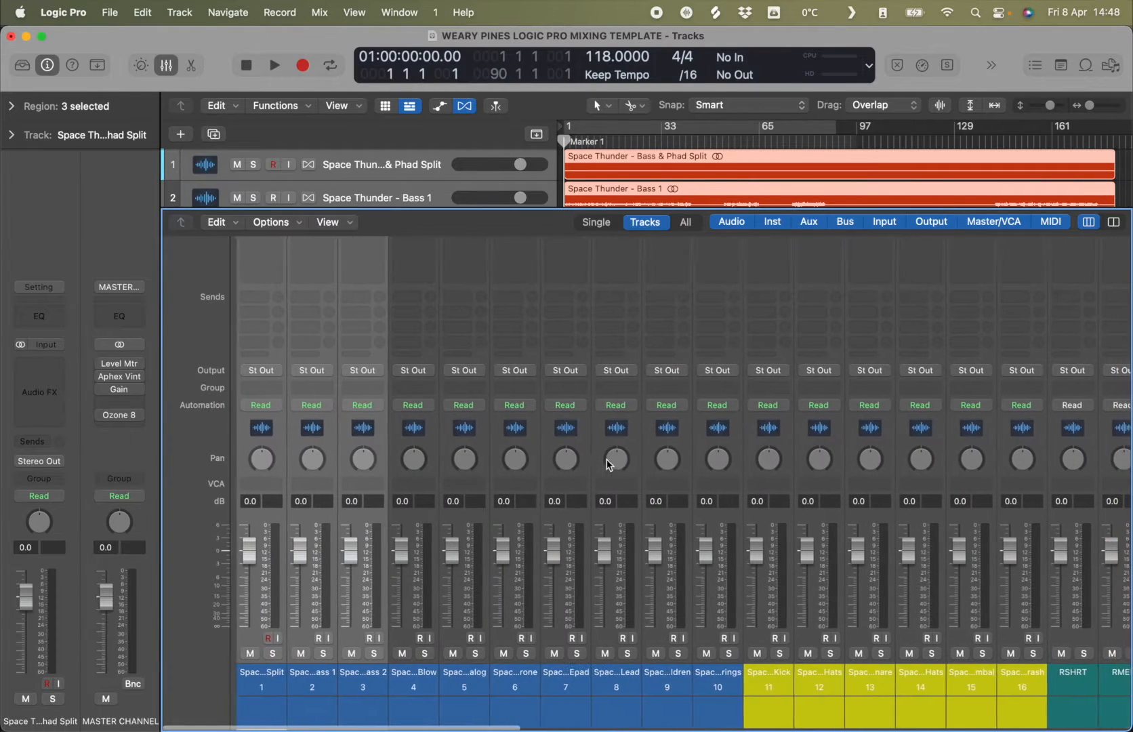
key(alt+c)
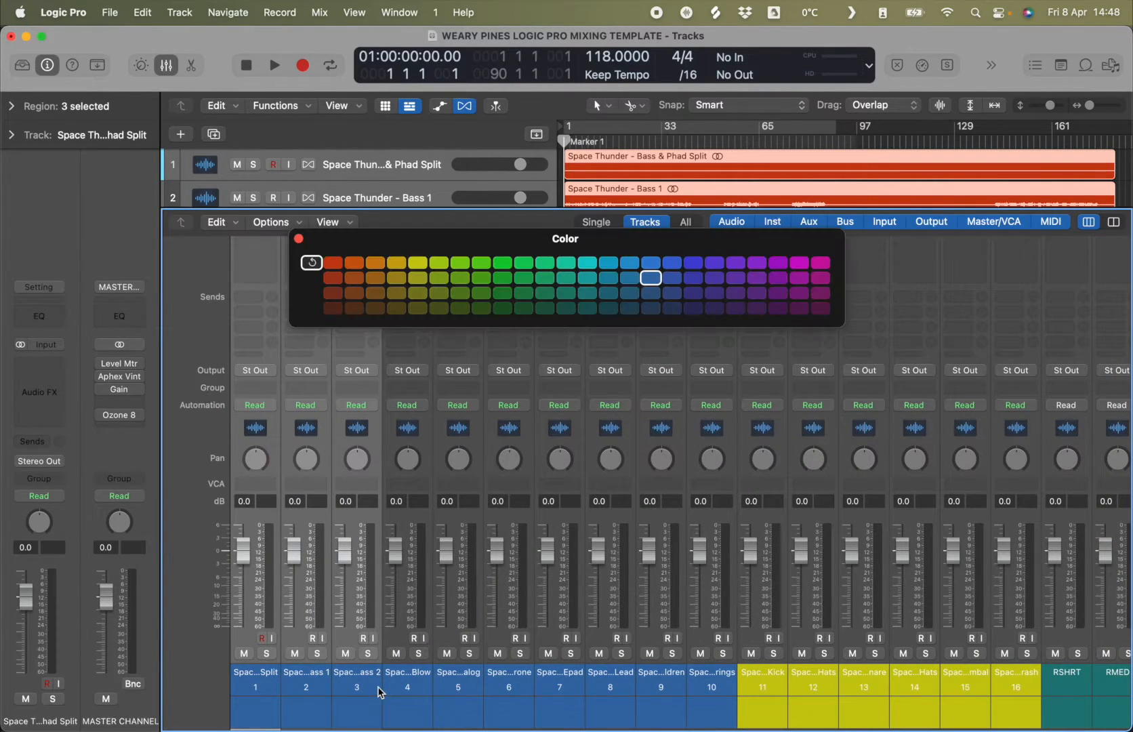
click(333, 262)
click(166, 65)
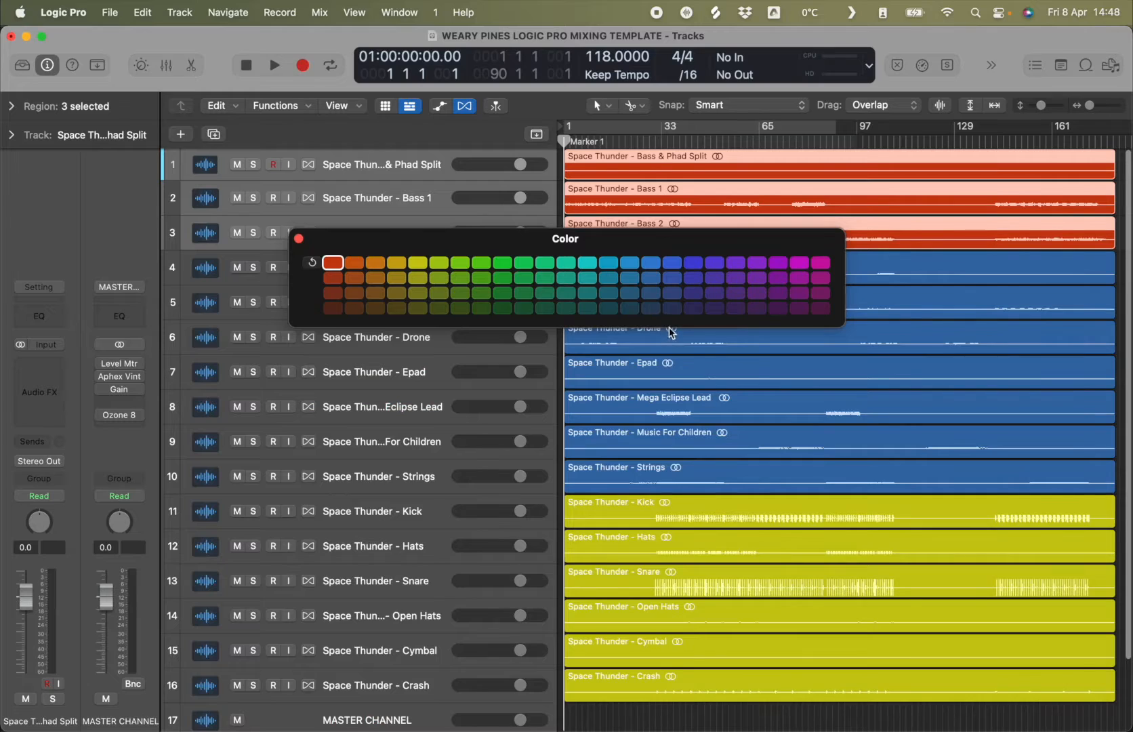
click(298, 238)
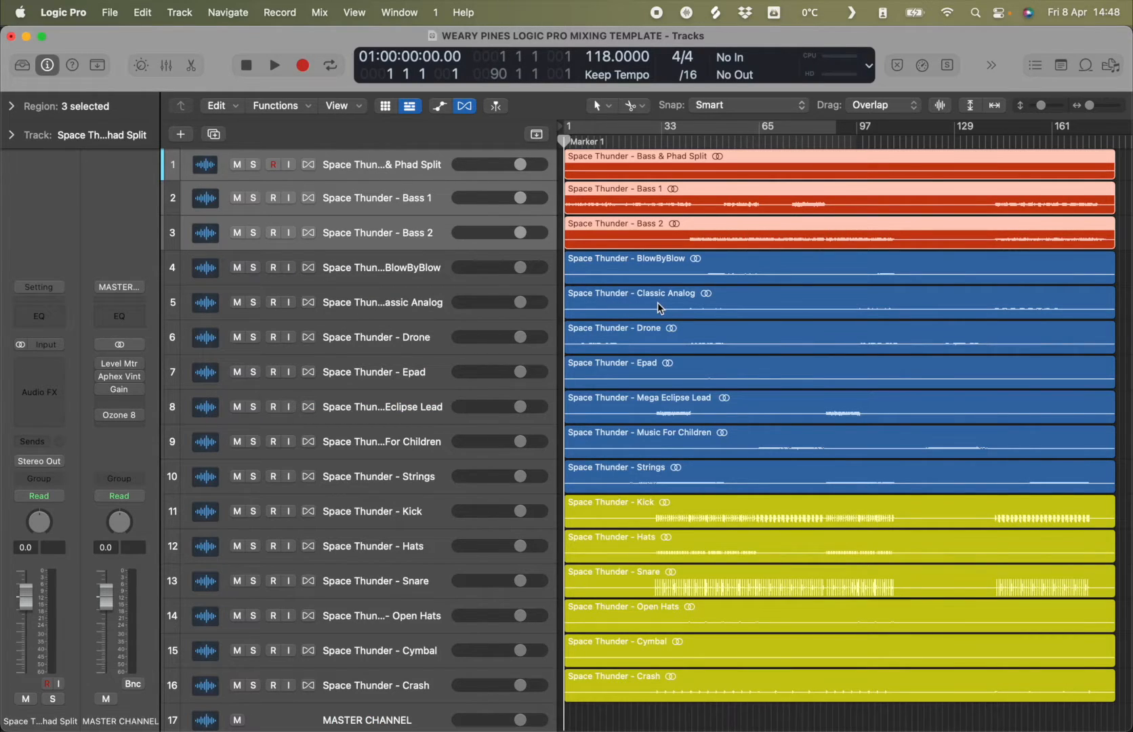
key(super+Left)
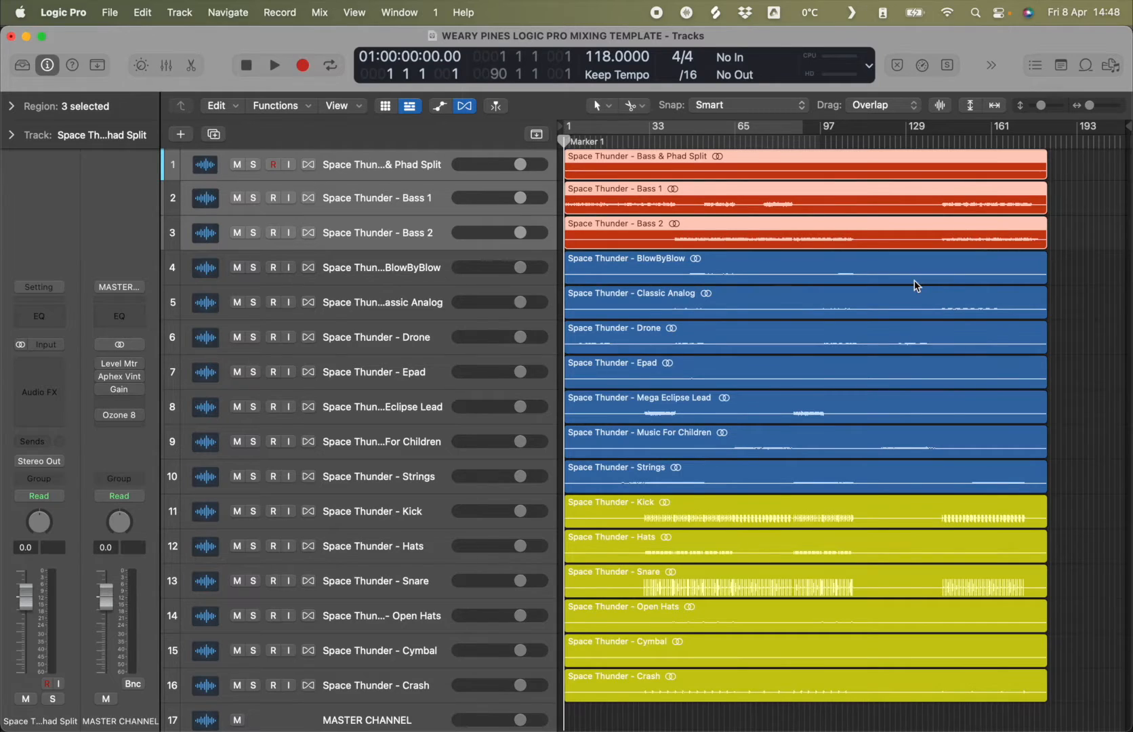
drag(1083, 267, 863, 370)
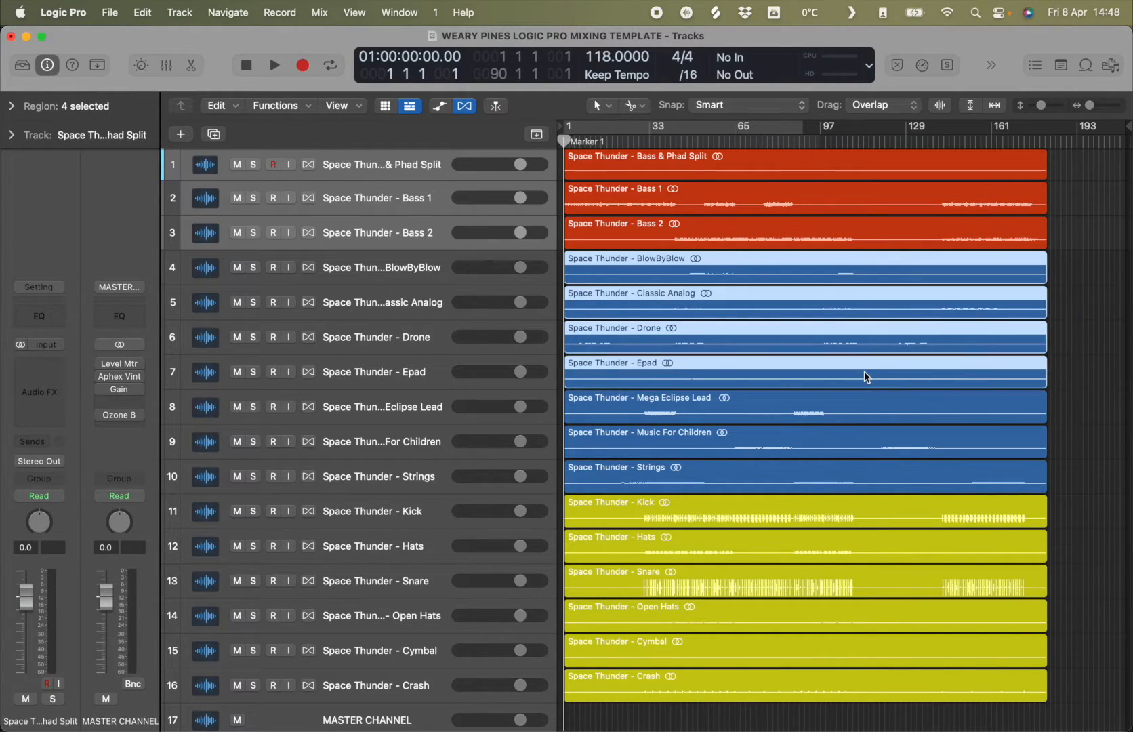
click(1077, 489)
click(818, 483)
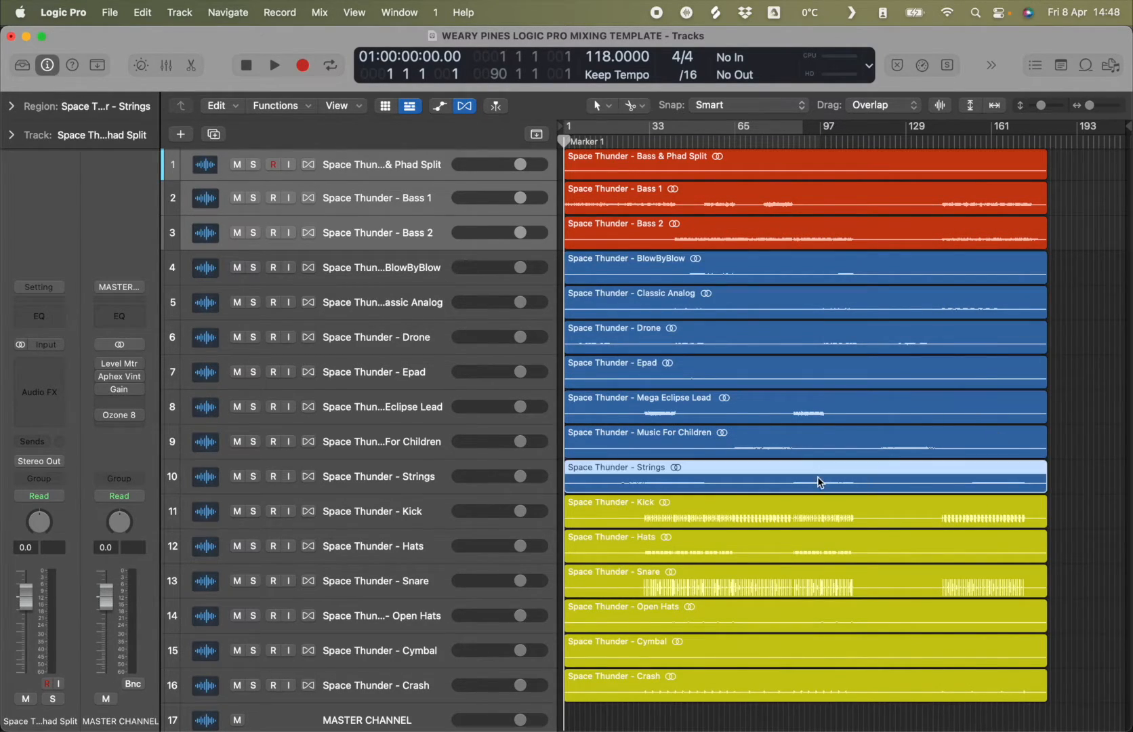
click(681, 437)
click(672, 415)
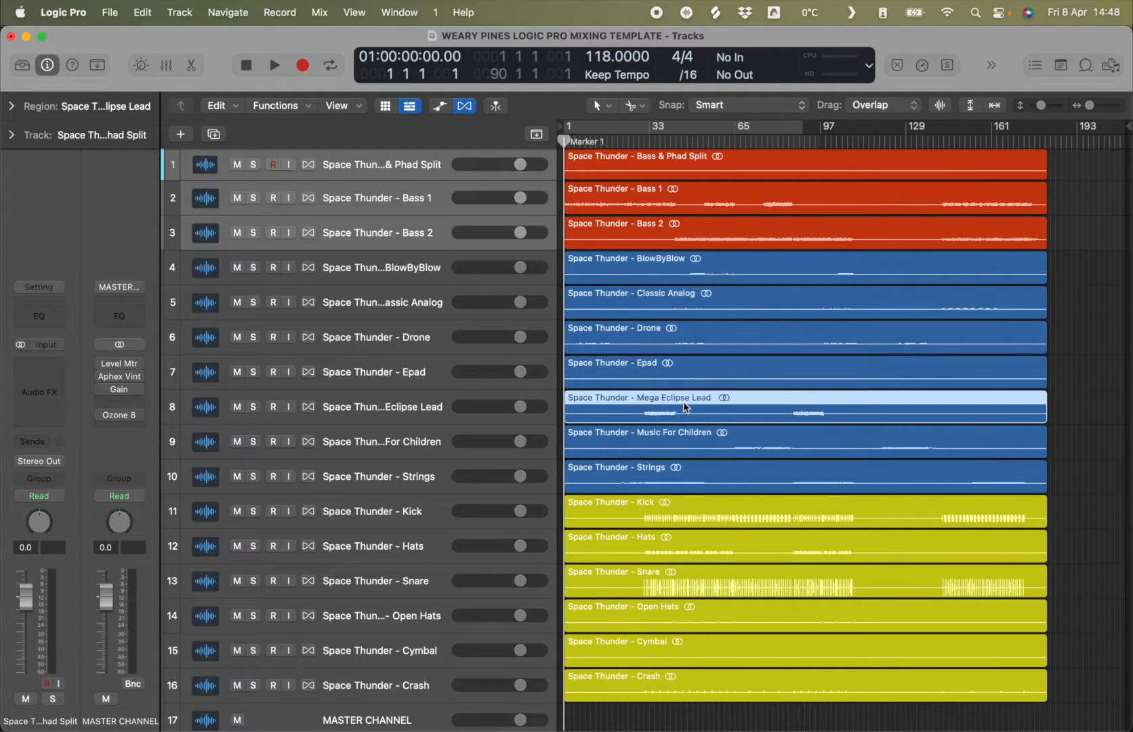
click(698, 301)
Colour the seven regions from BlowByBlow to Strings magenta.
drag(1057, 258, 797, 473)
key(alt+c)
click(821, 263)
click(299, 238)
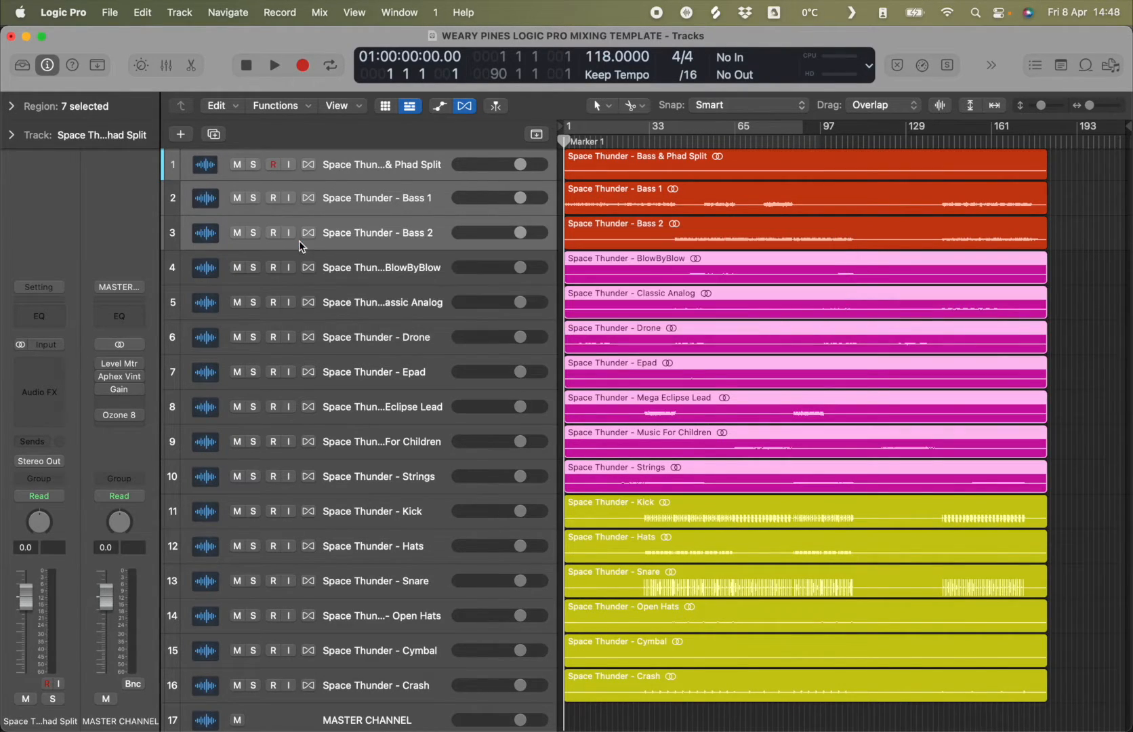
Colour the mixer channel strips of tracks 4 to 10 magenta, hide the mixer, and deselect all regions.
click(166, 65)
click(396, 698)
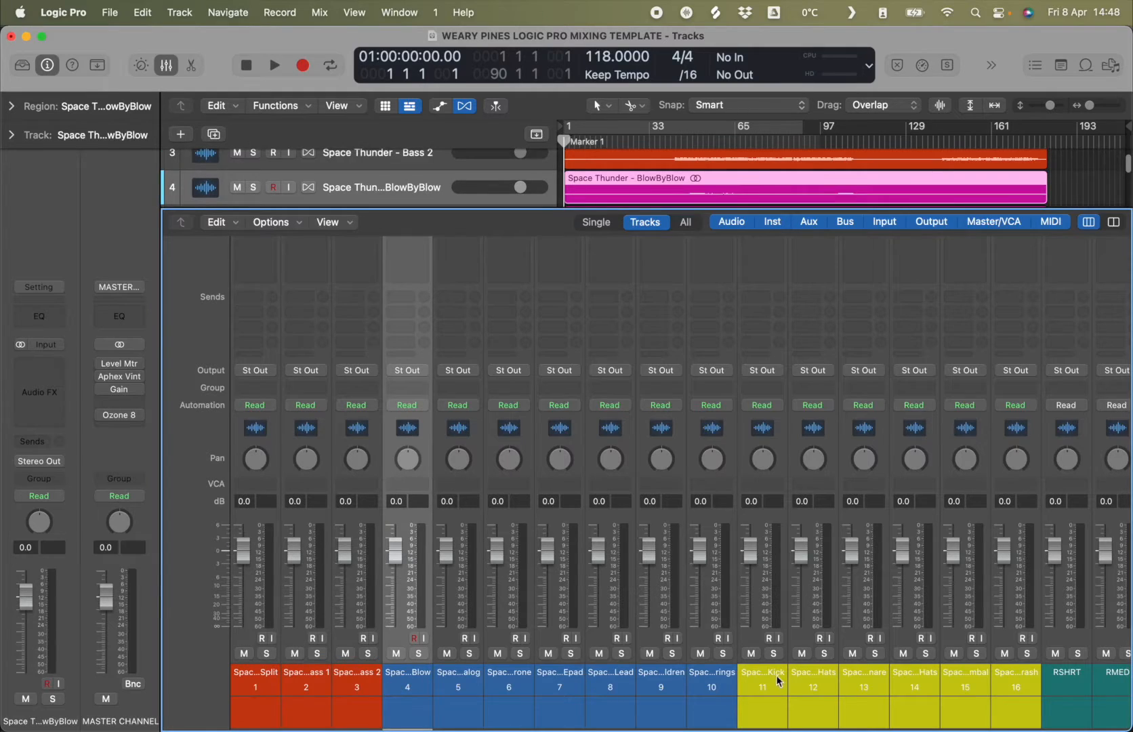
shift+click(717, 677)
click(819, 262)
click(298, 239)
click(168, 69)
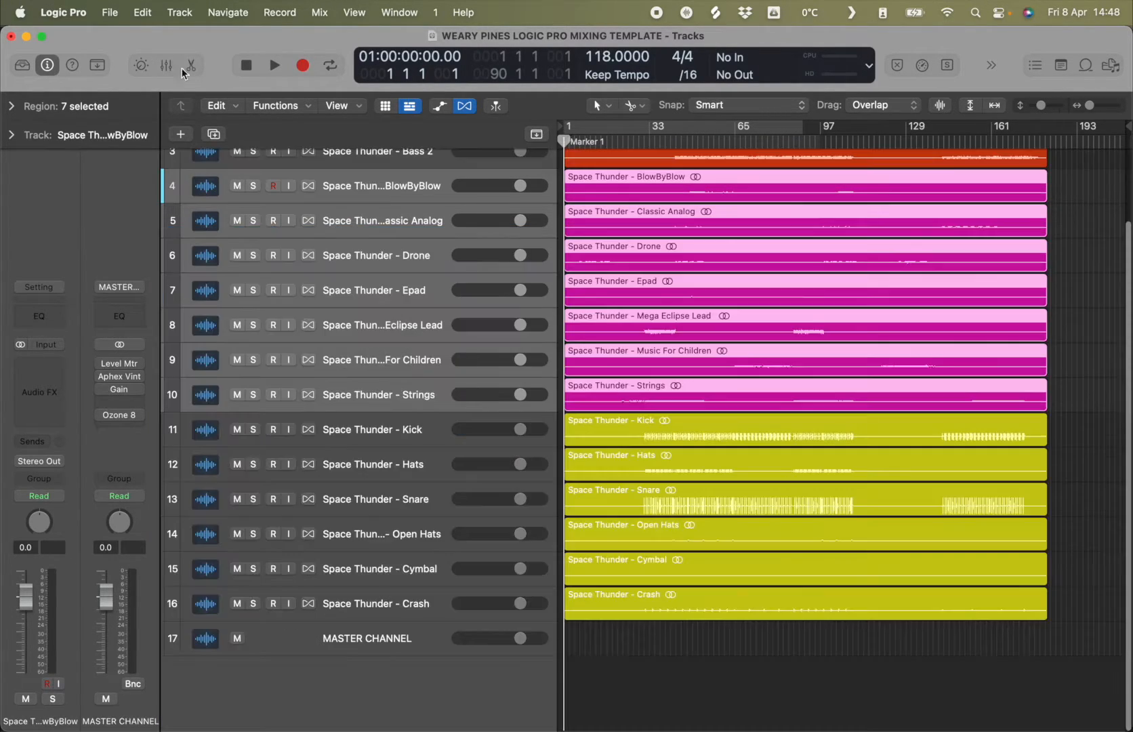
scroll(816, 303, up, 3)
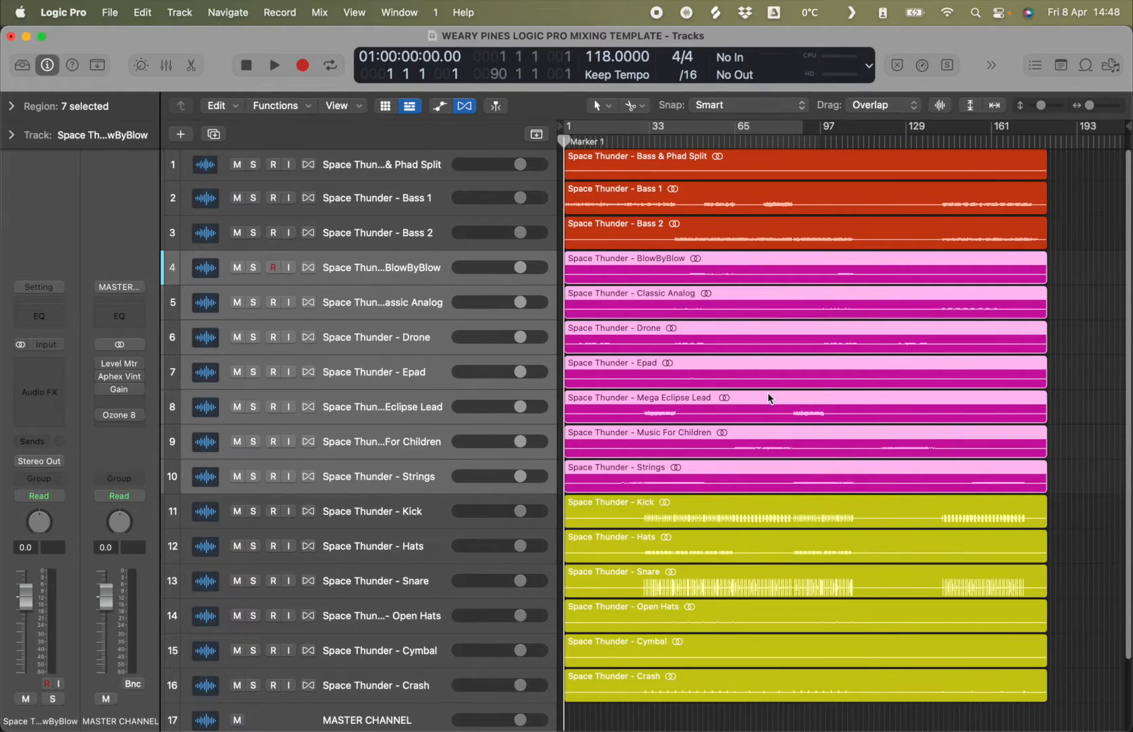
click(1104, 325)
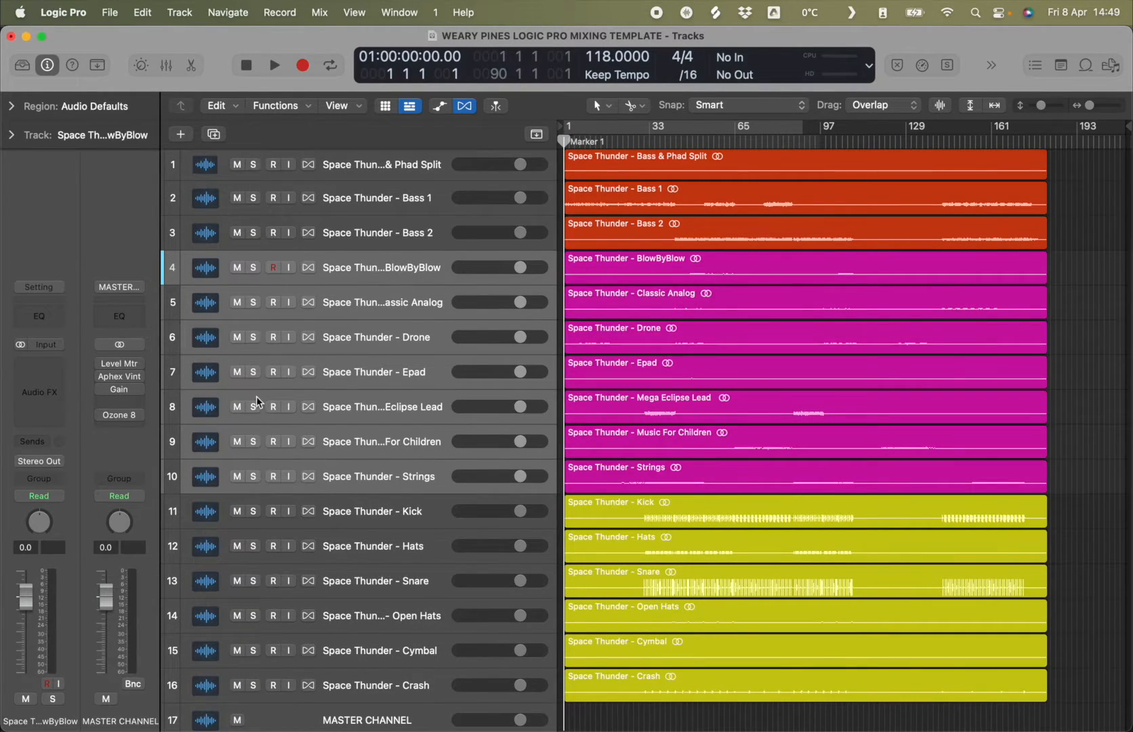
Turn off Mono in the Gain plug-in on the master channel in the mixer, and close the plug-in window.
mouse_move(105, 396)
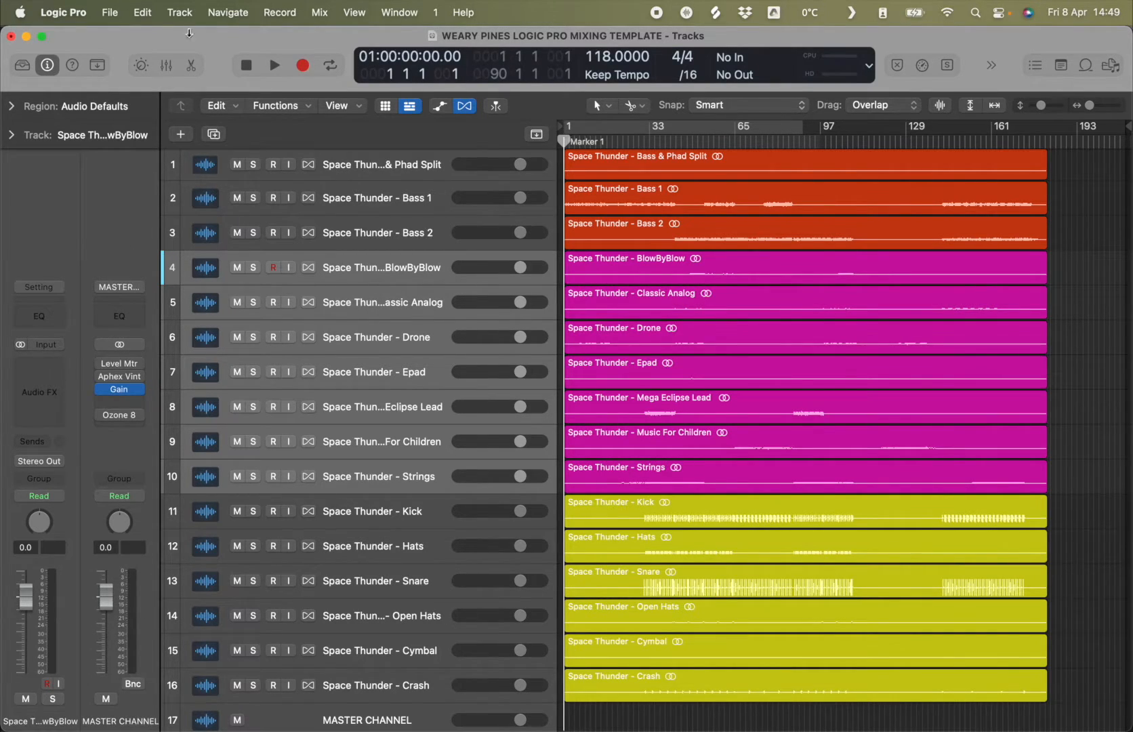
click(163, 65)
scroll(867, 480, right, 10)
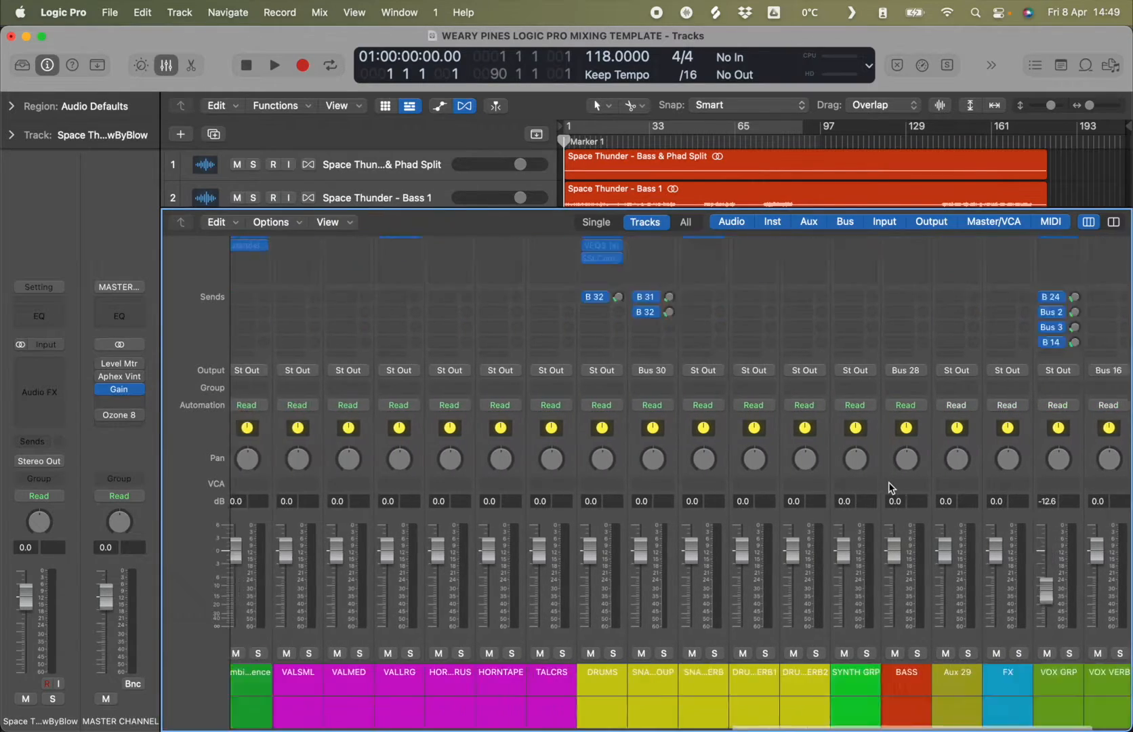
click(1057, 683)
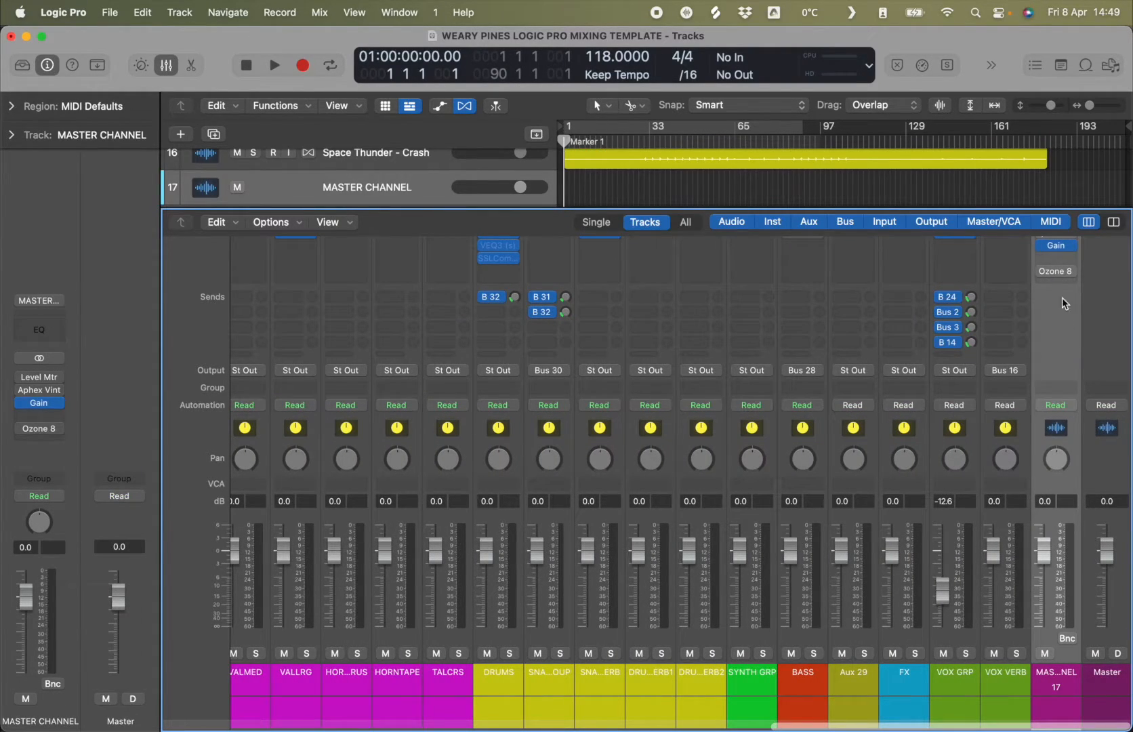
scroll(1031, 244, up, 5)
scroll(1042, 475, down, 4)
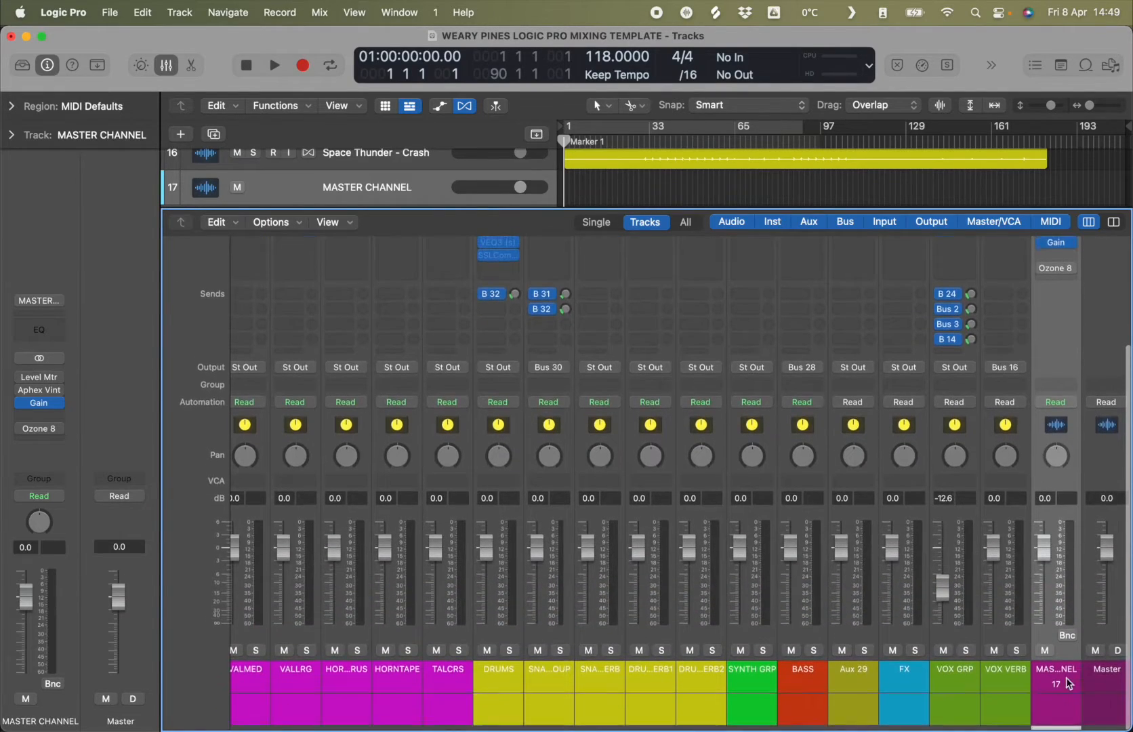
scroll(1070, 478, up, 4)
click(1054, 380)
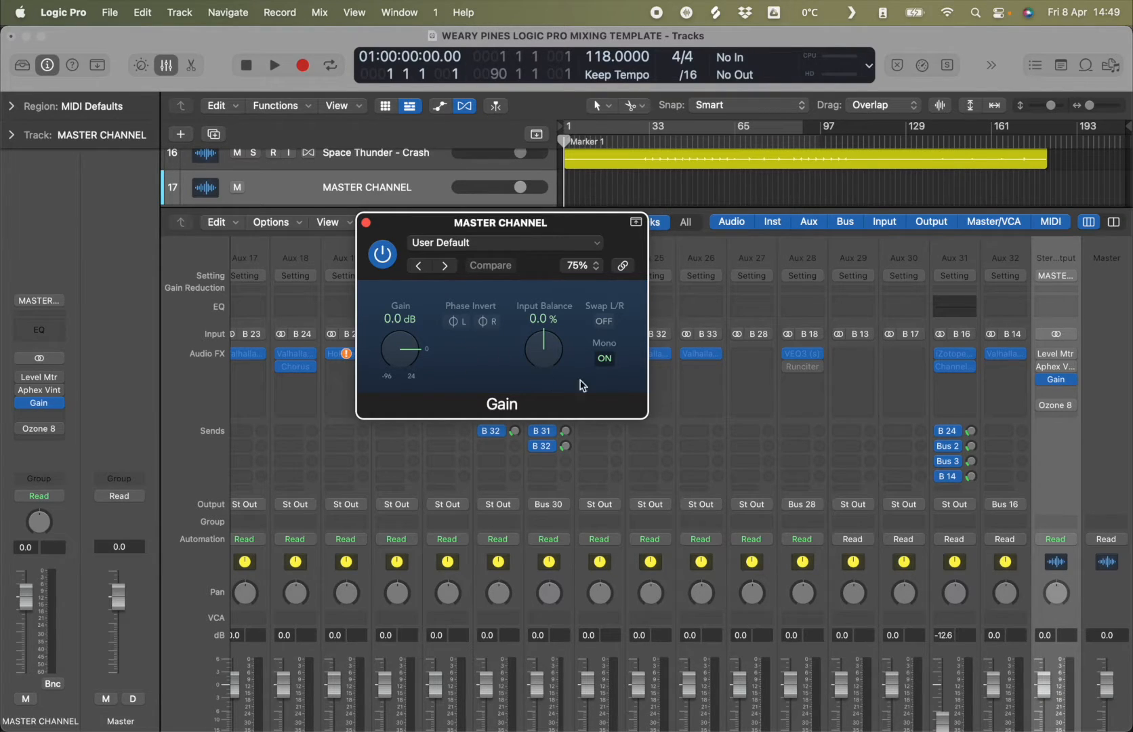
click(605, 360)
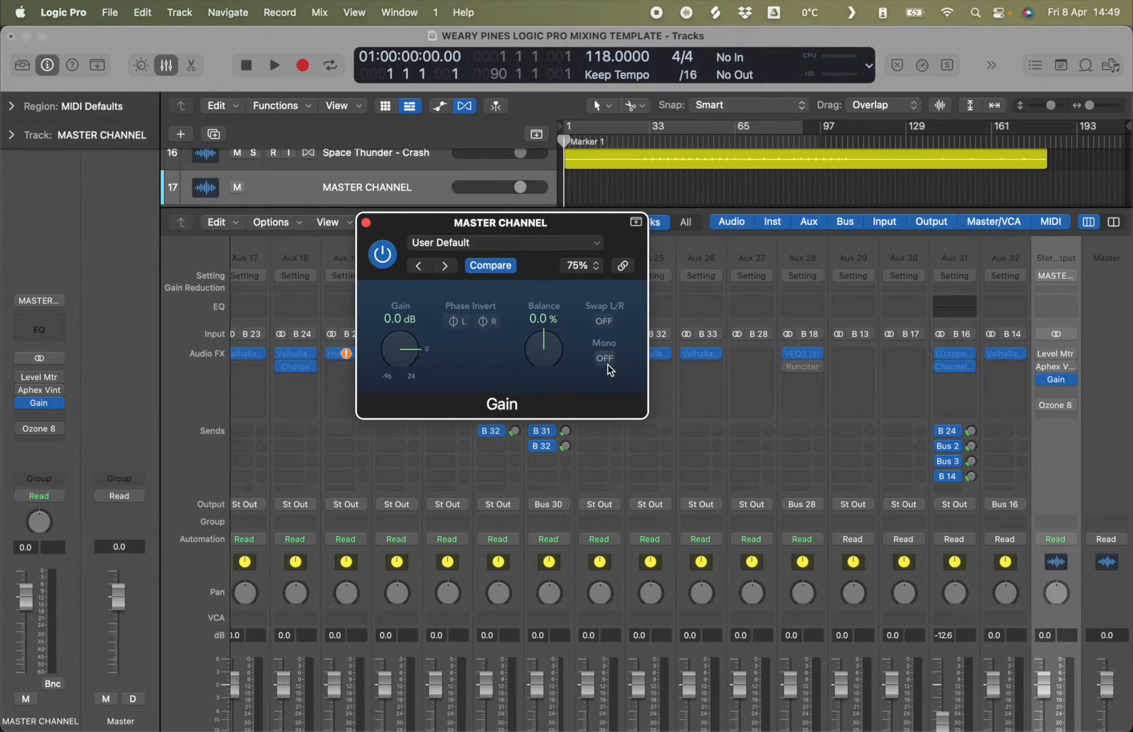
click(365, 222)
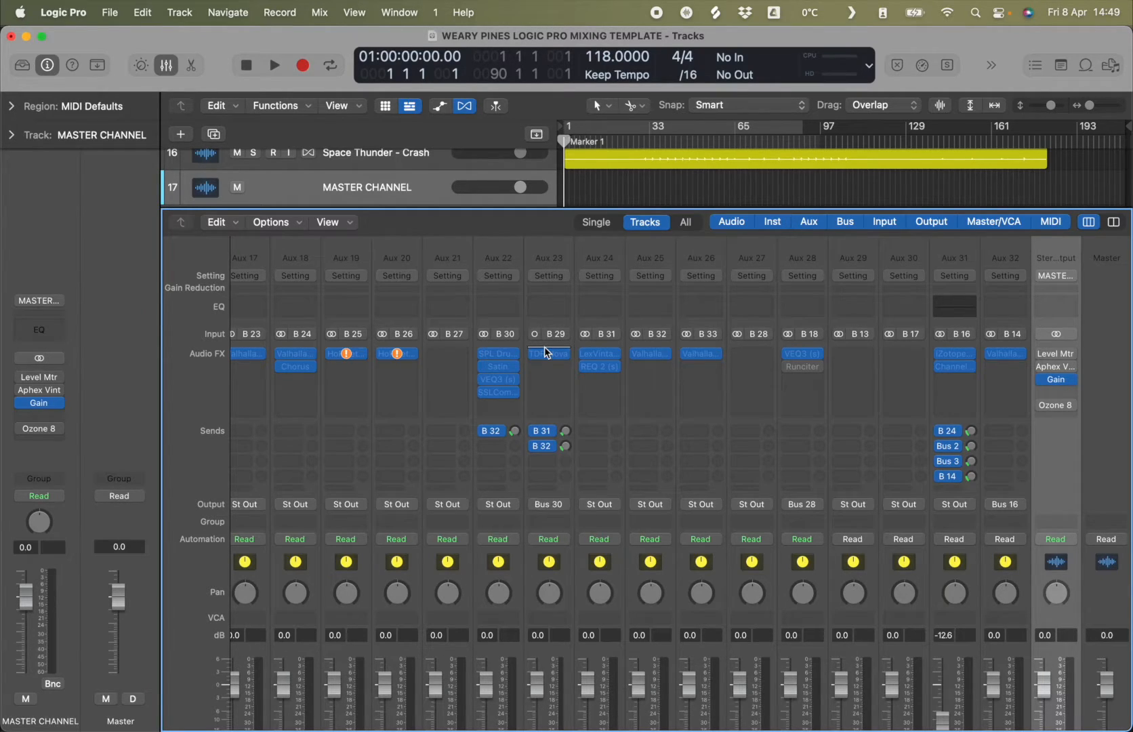
mouse_move(1043, 379)
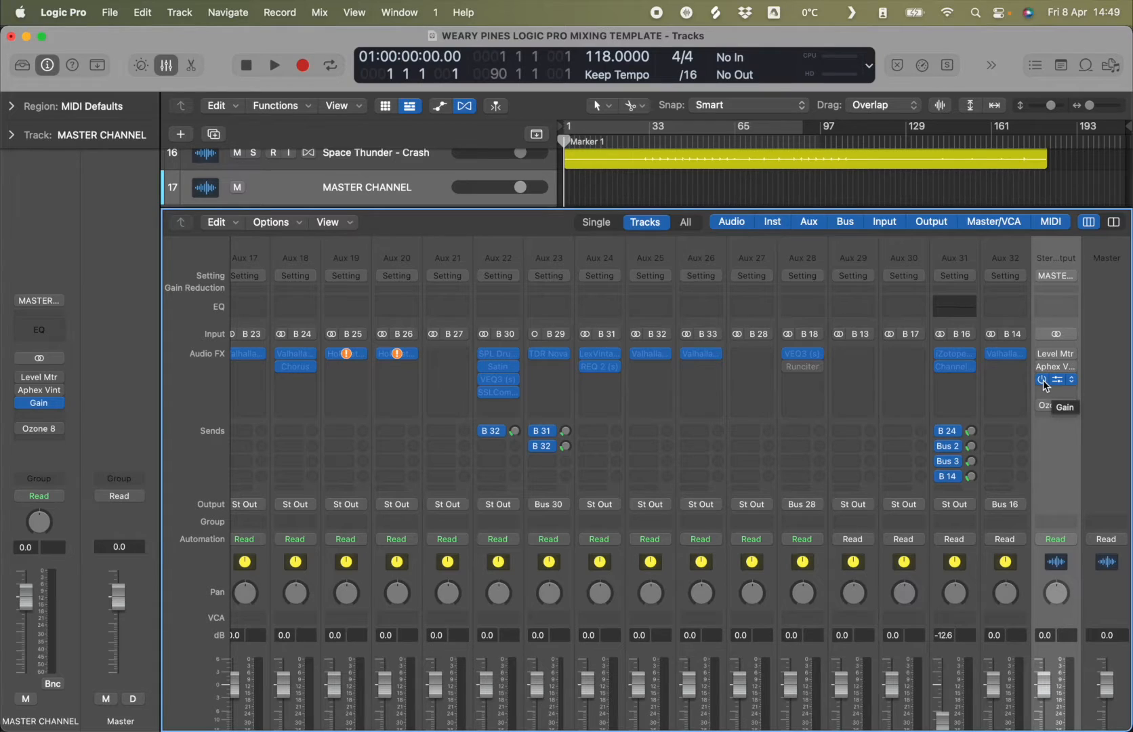
Hide the mixer, review the colour-coded tracks, and select the six drum regions from Kick to Crash.
click(166, 66)
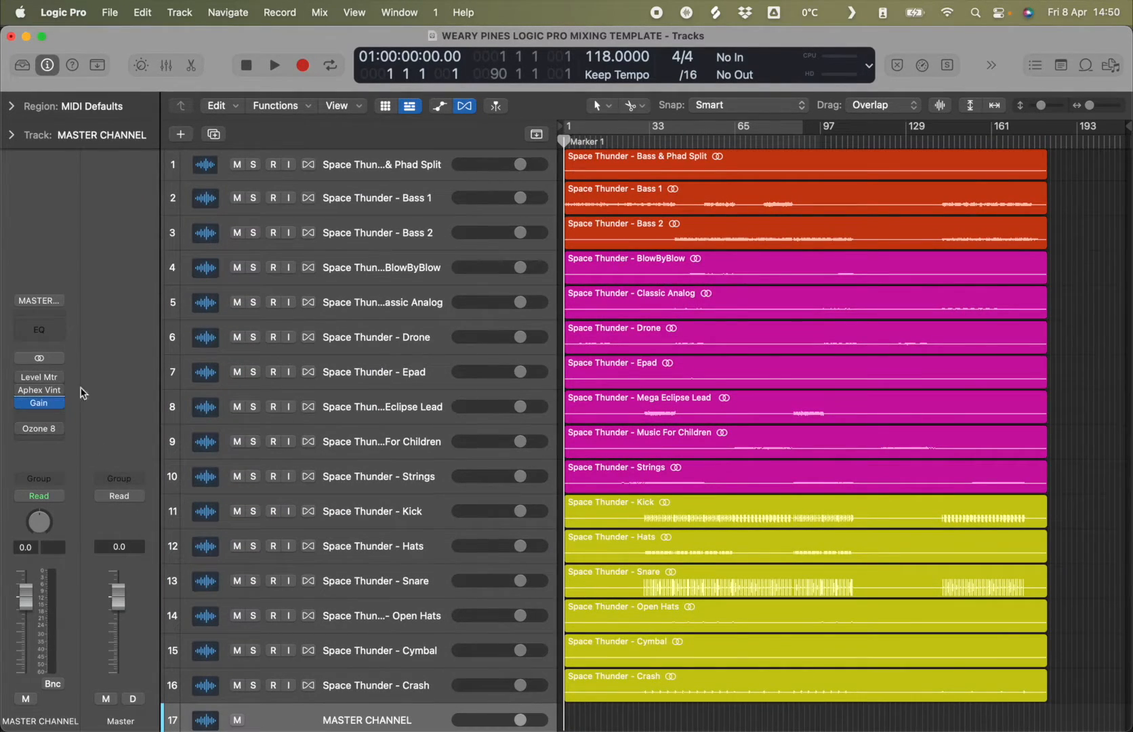
scroll(669, 299, up, 1)
scroll(669, 299, down, 1)
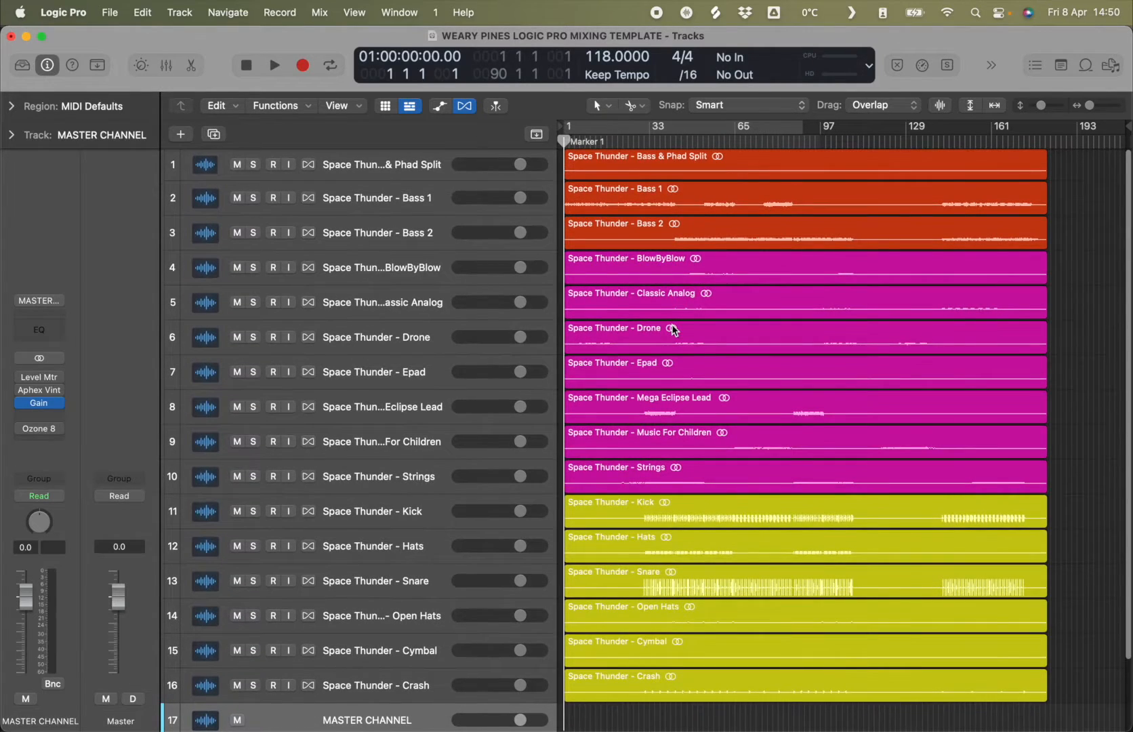
scroll(623, 472, down, 4)
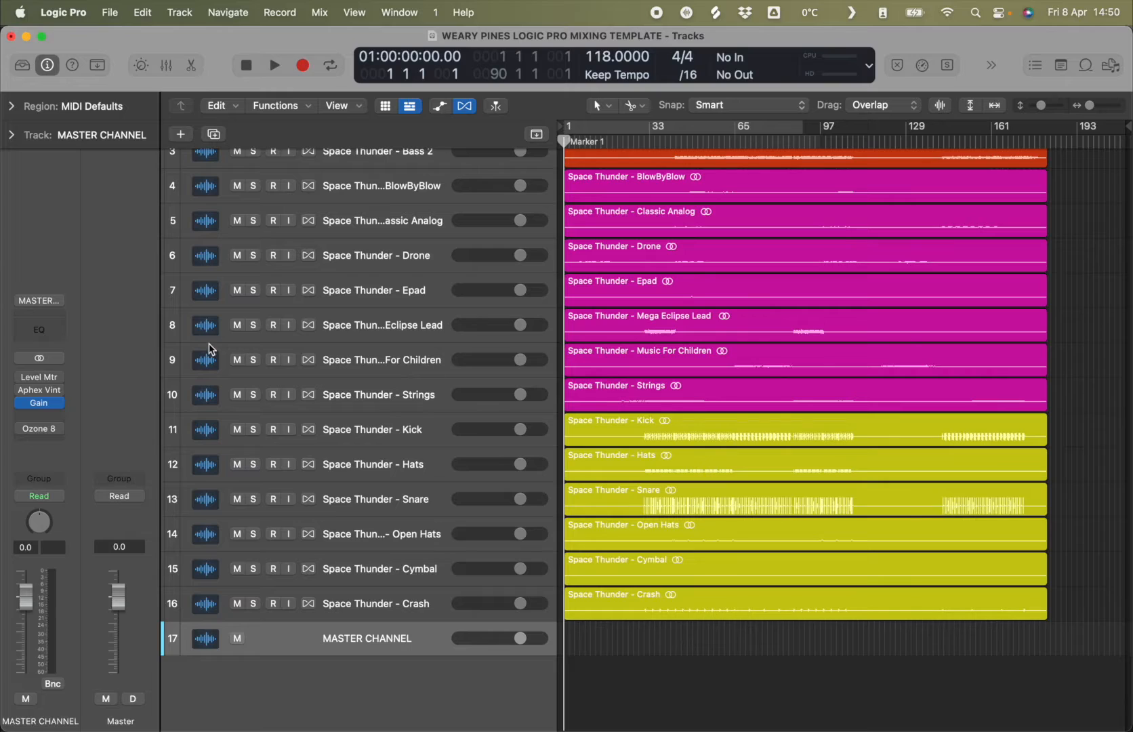
drag(754, 648, 594, 445)
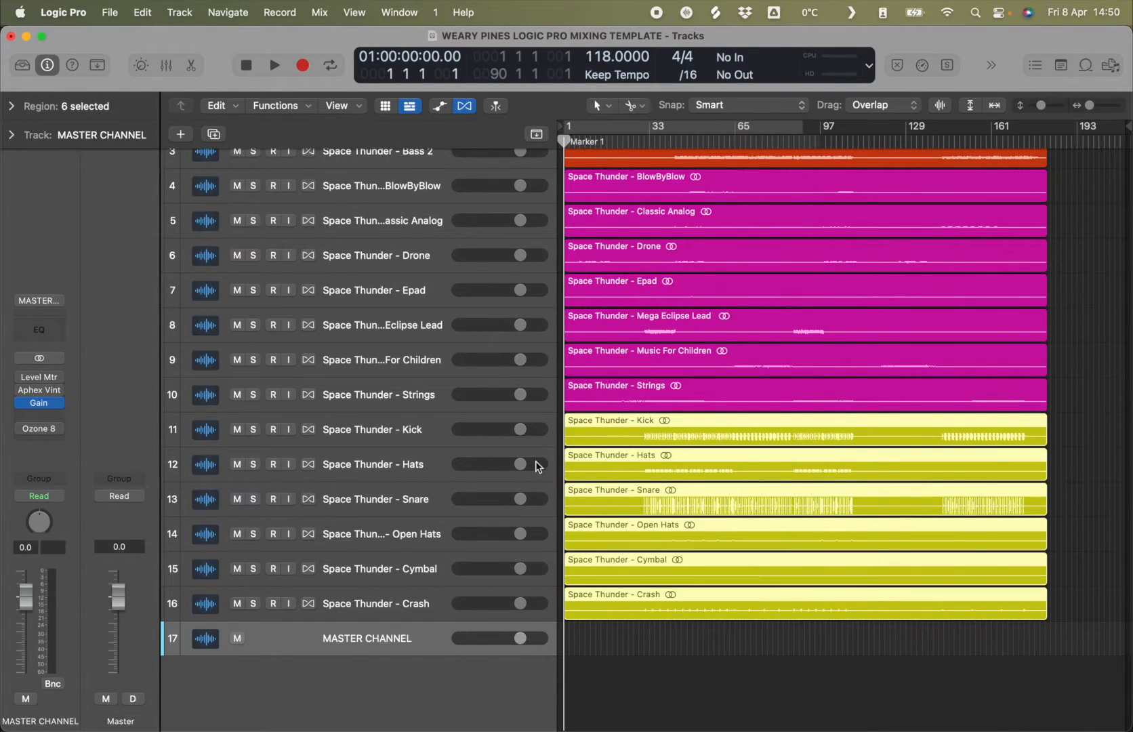
Select the Crash track, show the mixer, and examine the reverb, delay, parallel, group and master channel strips.
click(390, 602)
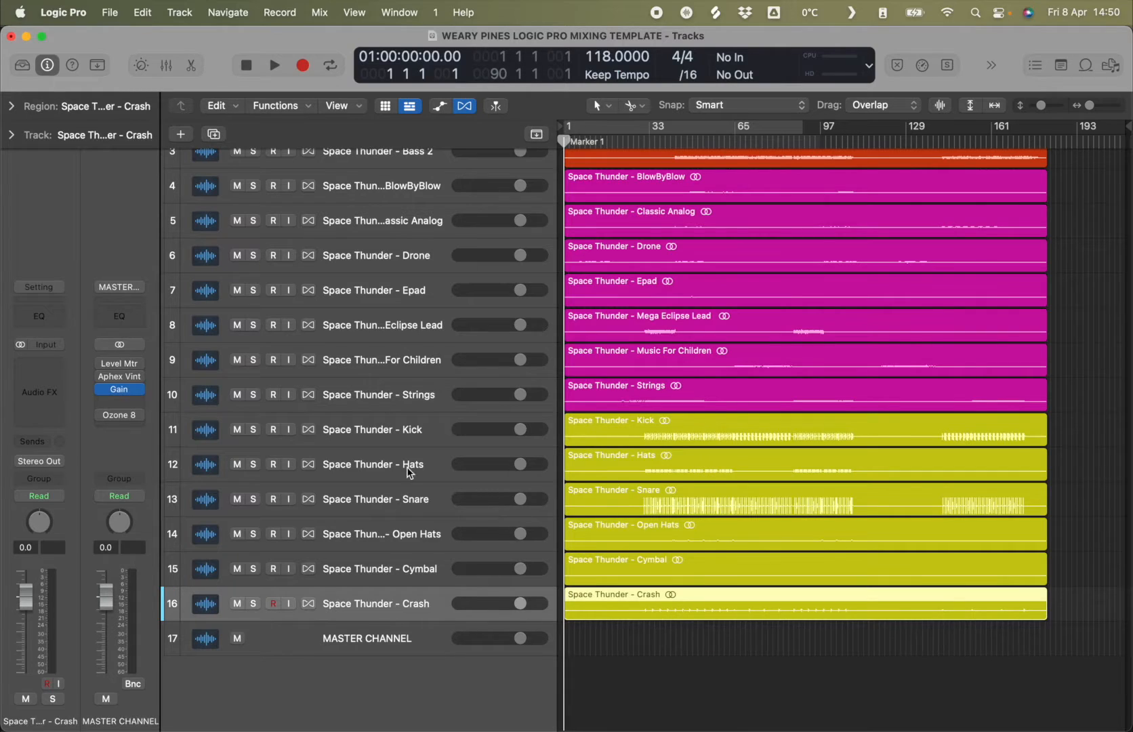
click(166, 65)
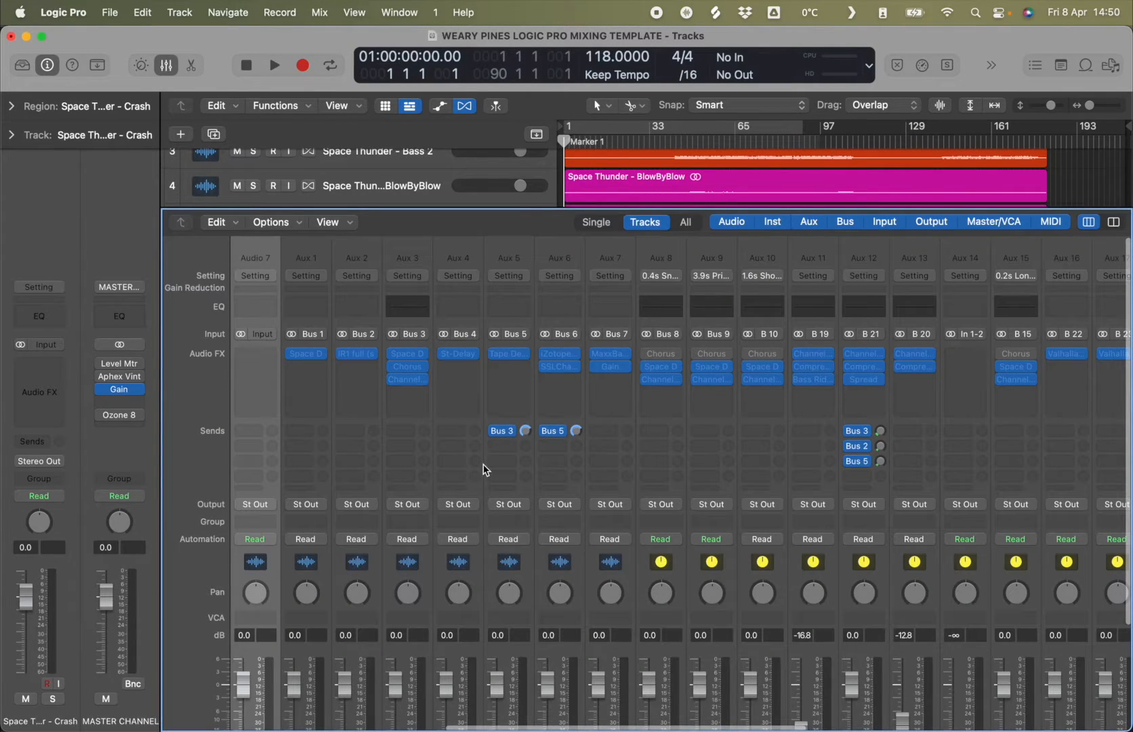
scroll(489, 574, down, 5)
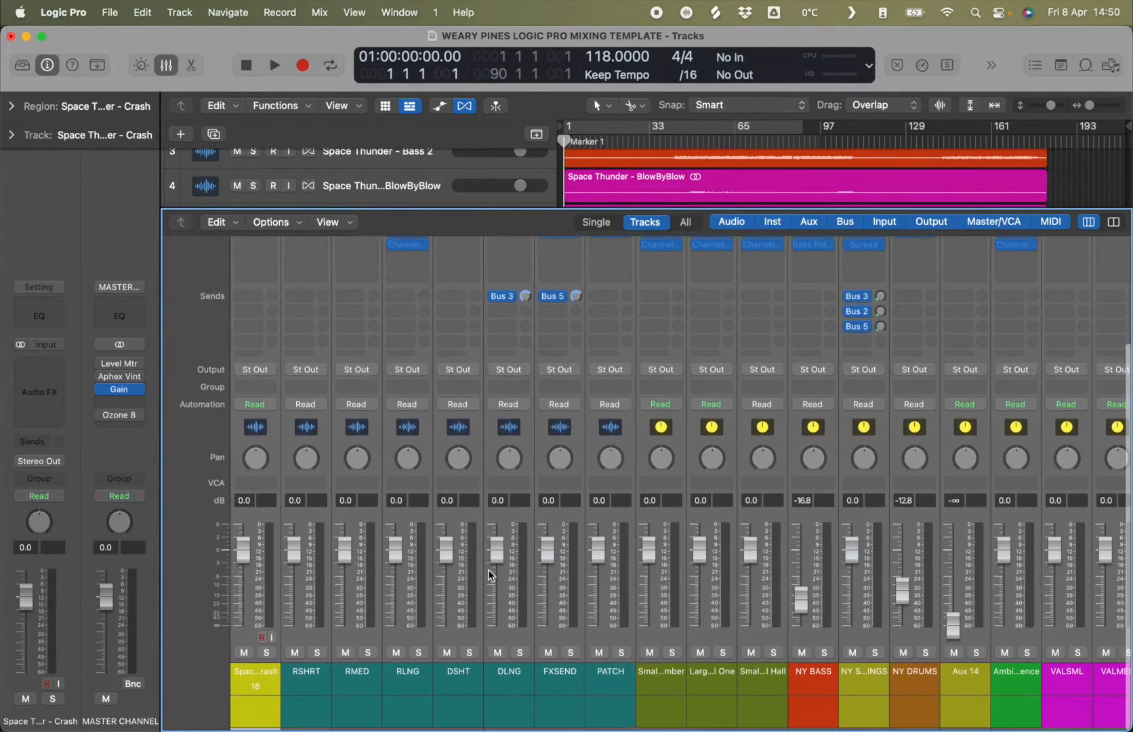
scroll(490, 575, left, 15)
scroll(487, 575, right, 15)
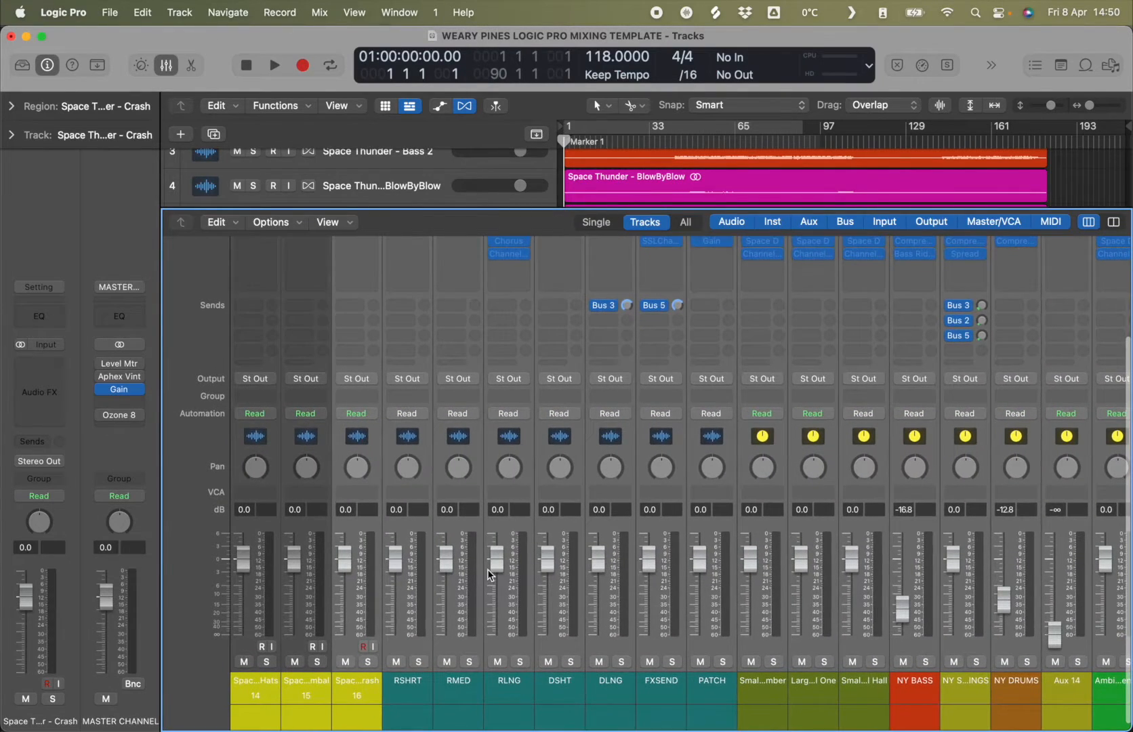
scroll(406, 664, up, 1)
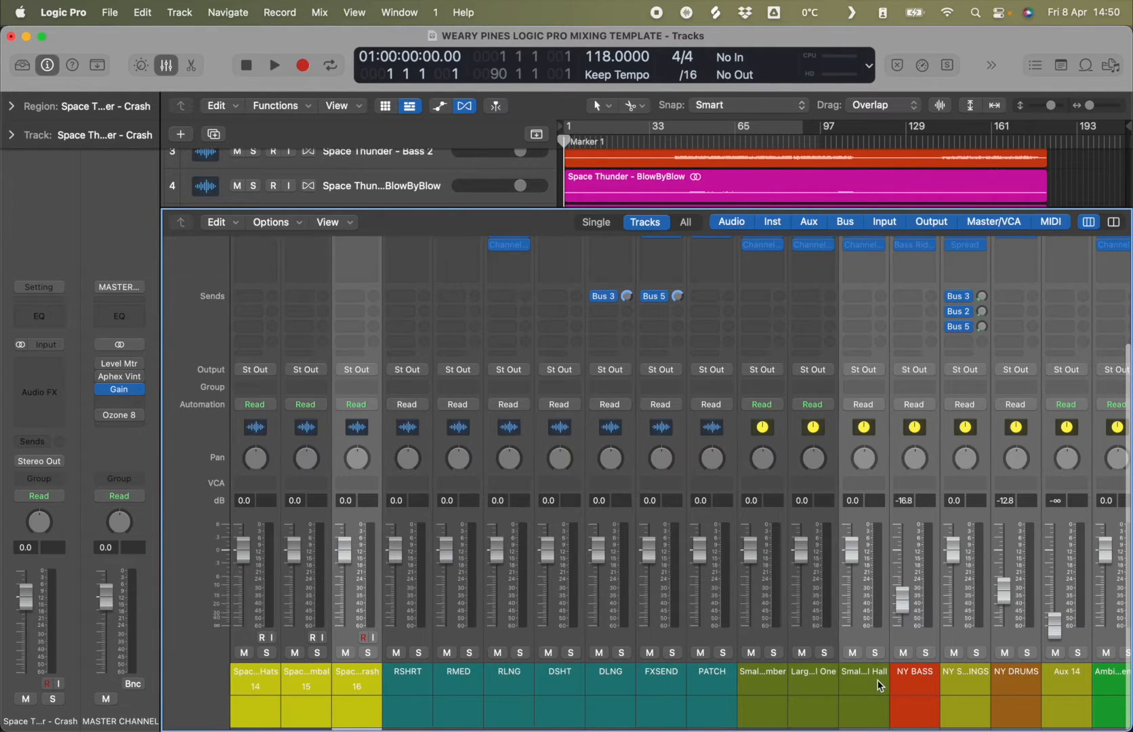
scroll(1016, 678, right, 5)
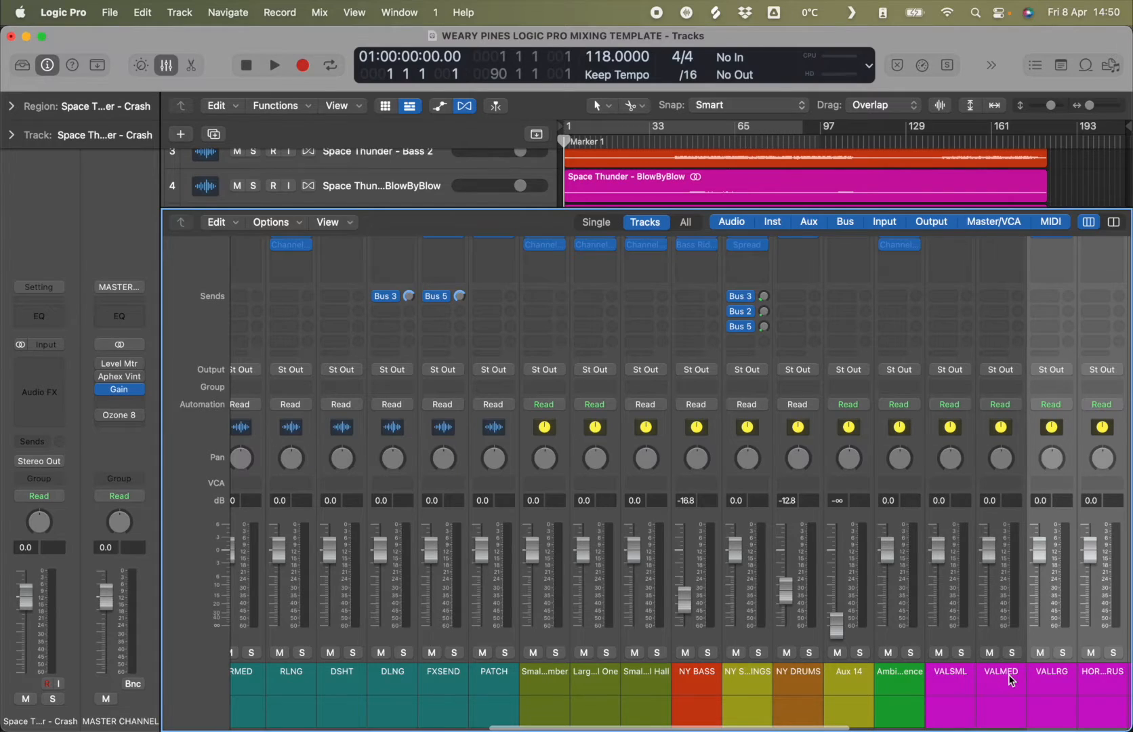
scroll(946, 678, right, 4)
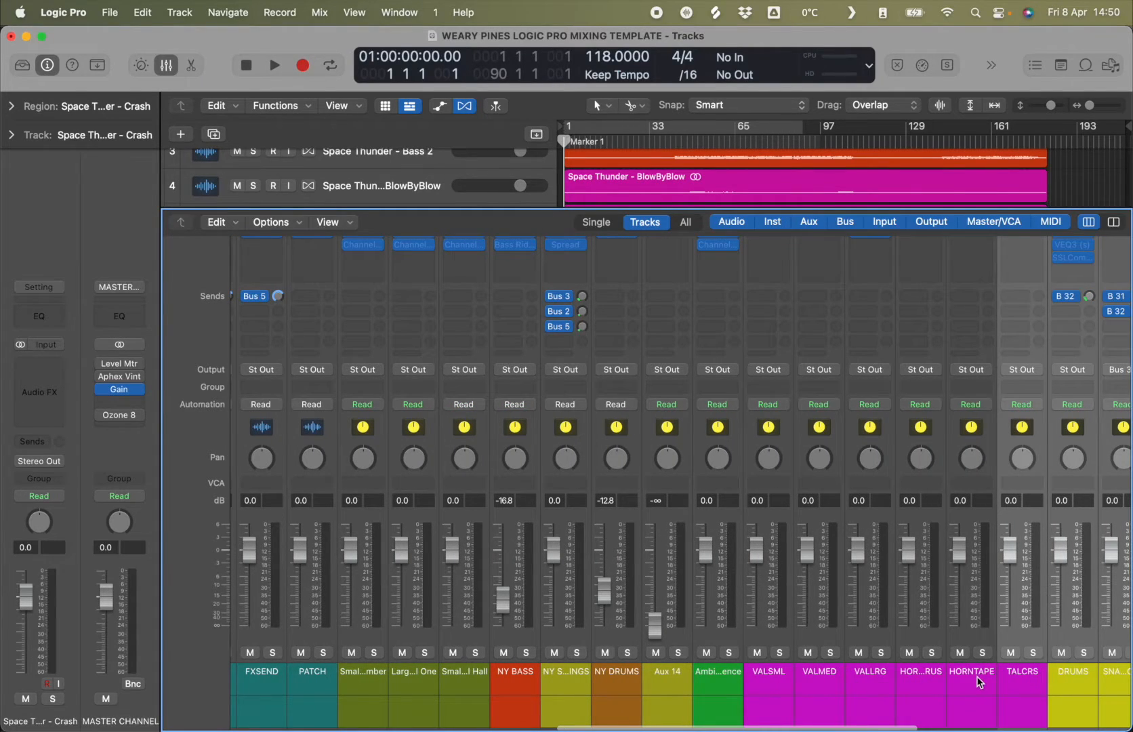
scroll(819, 701, right, 8)
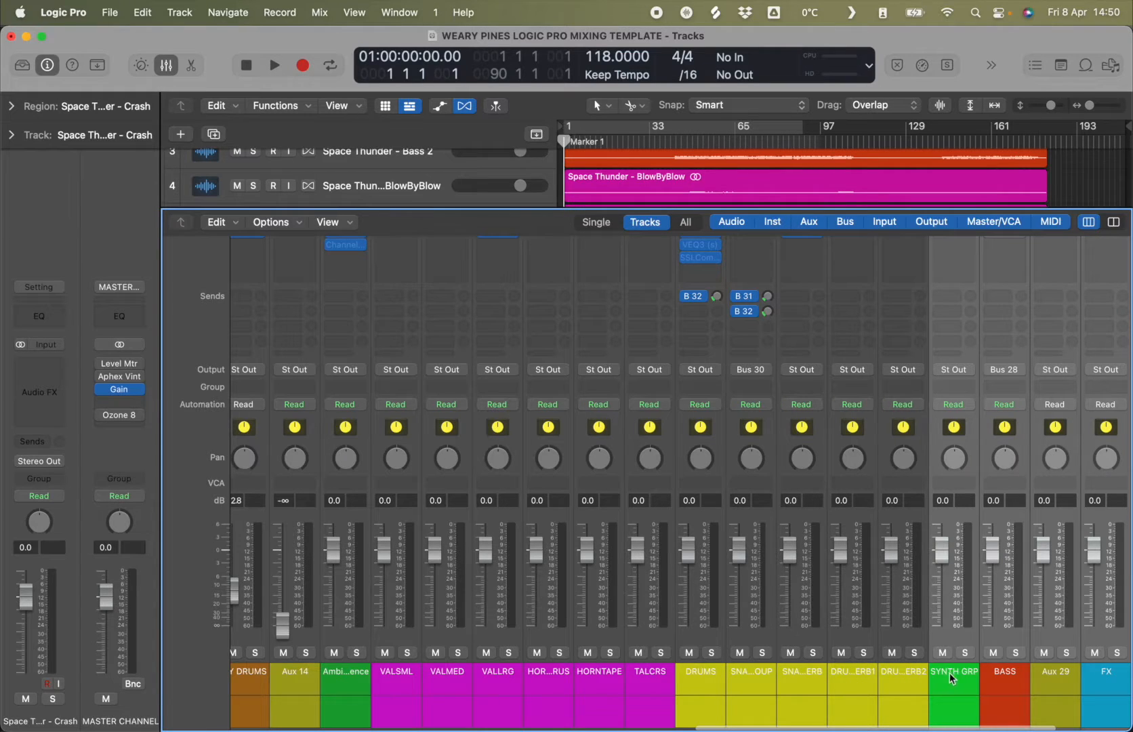
scroll(1049, 676, right, 4)
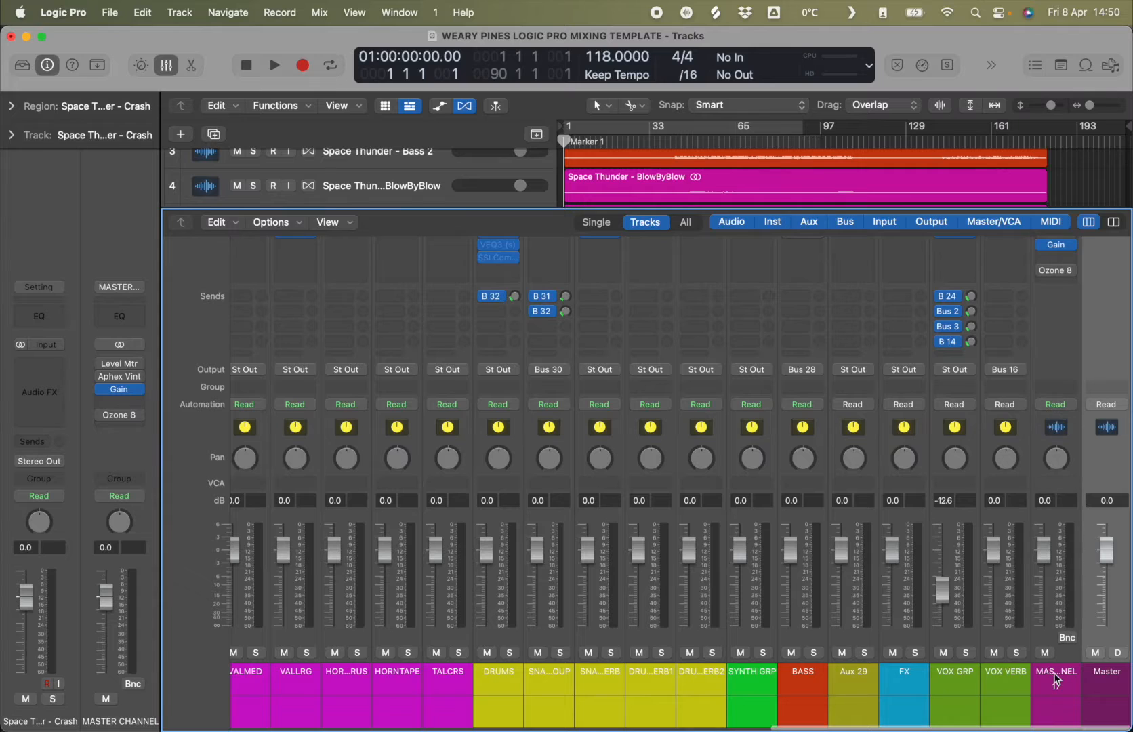
scroll(443, 571, left, 4)
scroll(444, 571, left, 13)
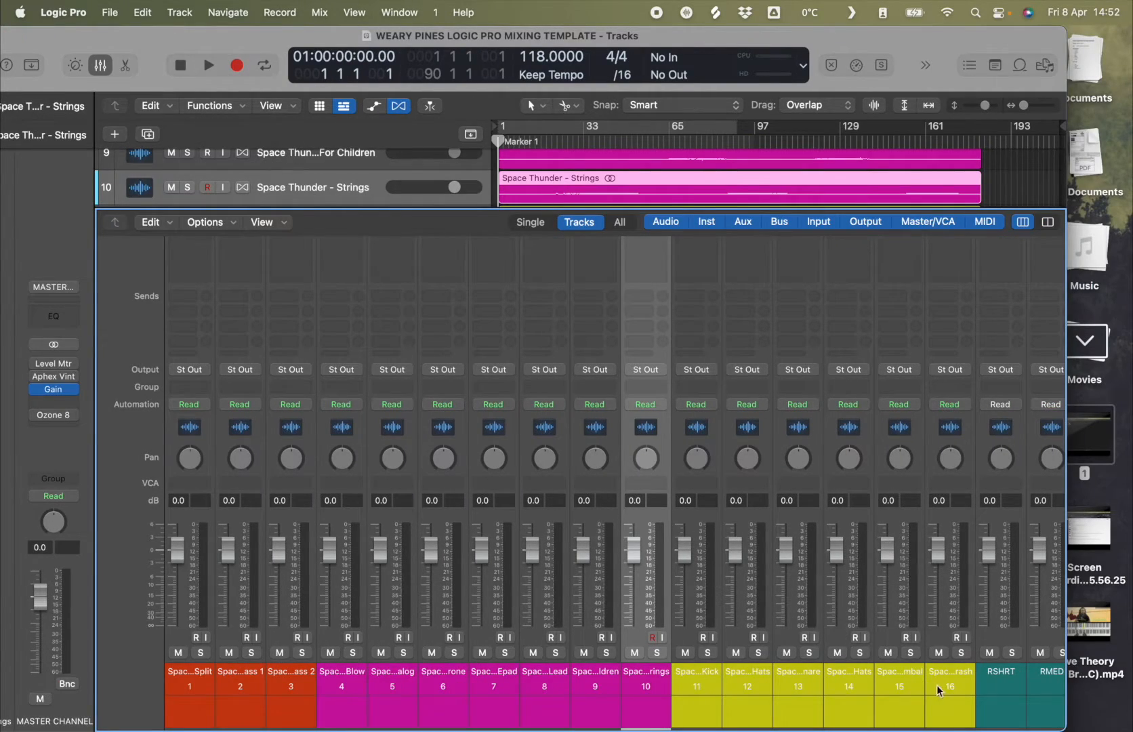
Select the channel strips of tracks 1 to 16 in the mixer and pull all their faders down to -∞.
click(943, 676)
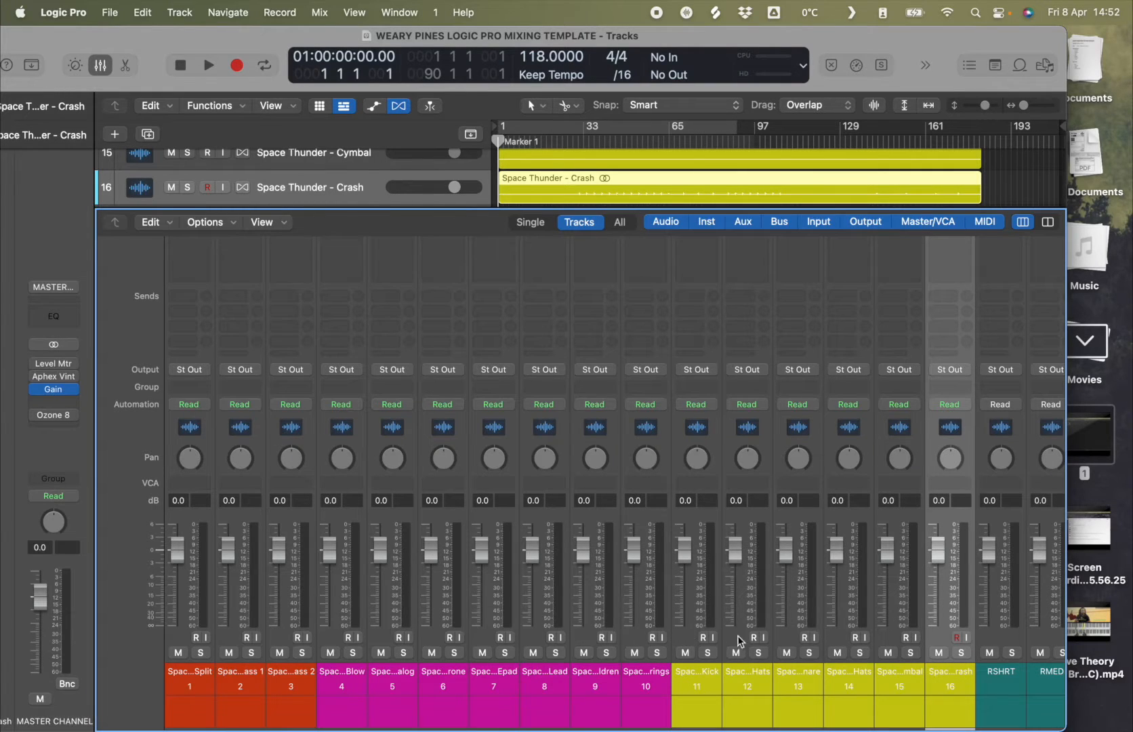
scroll(354, 581, left, 3)
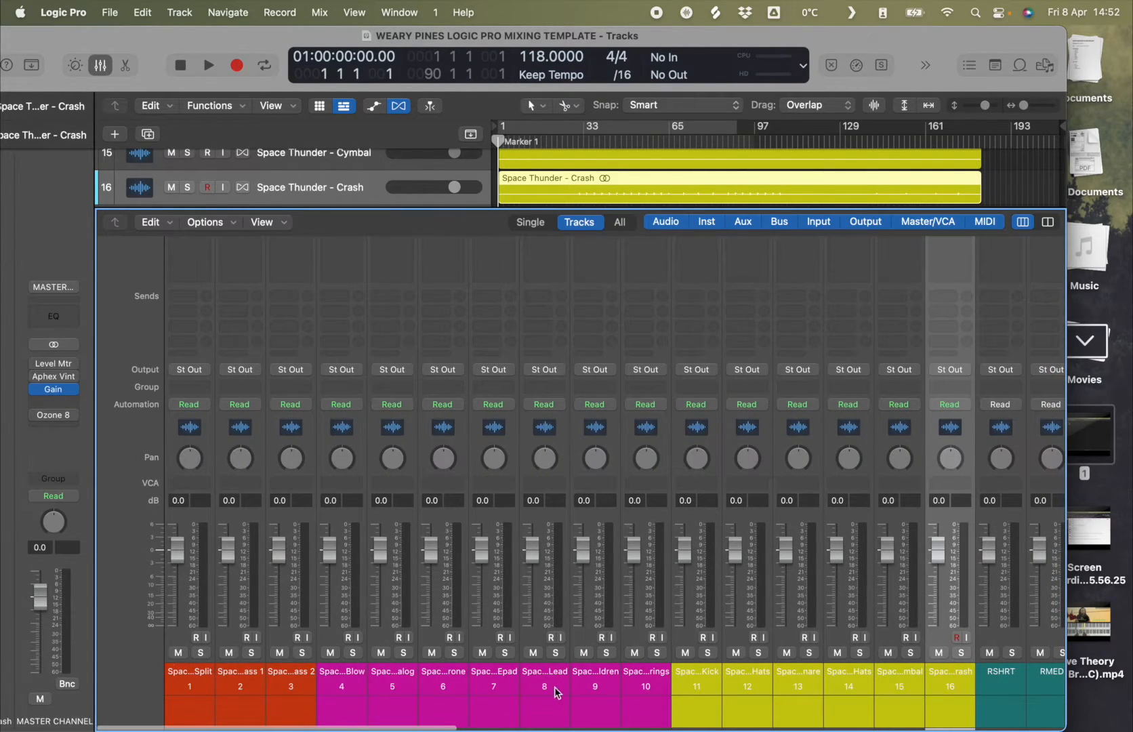
shift+click(180, 678)
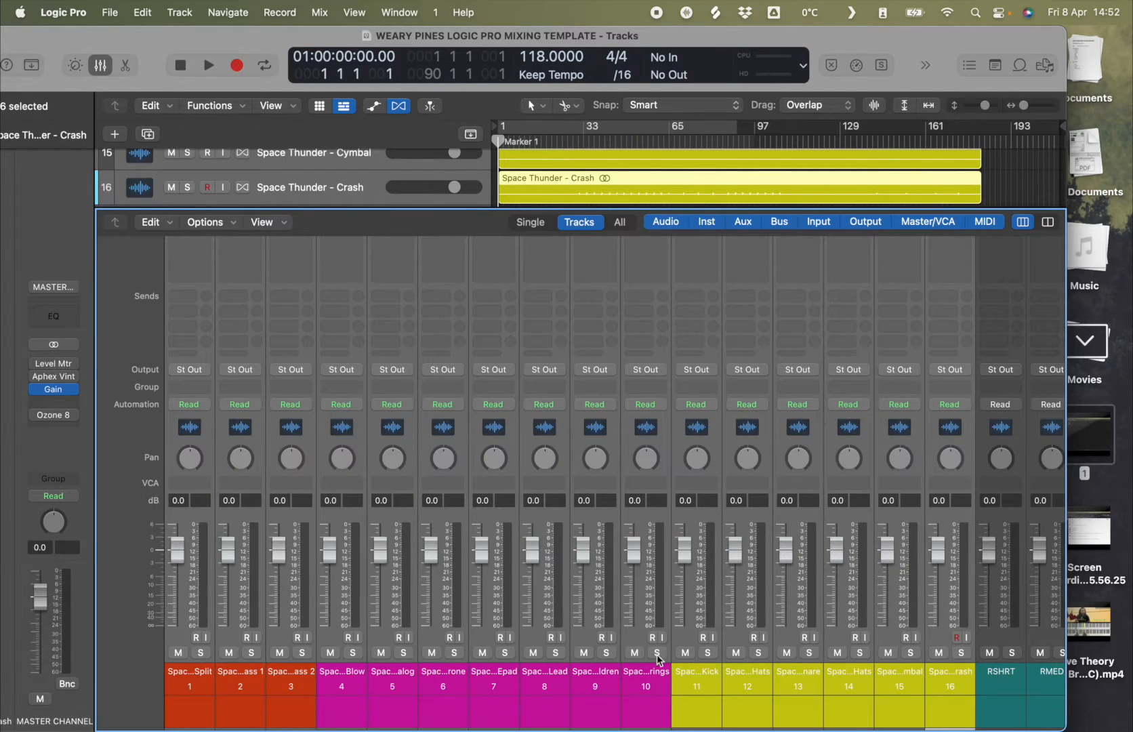
drag(940, 557, 938, 623)
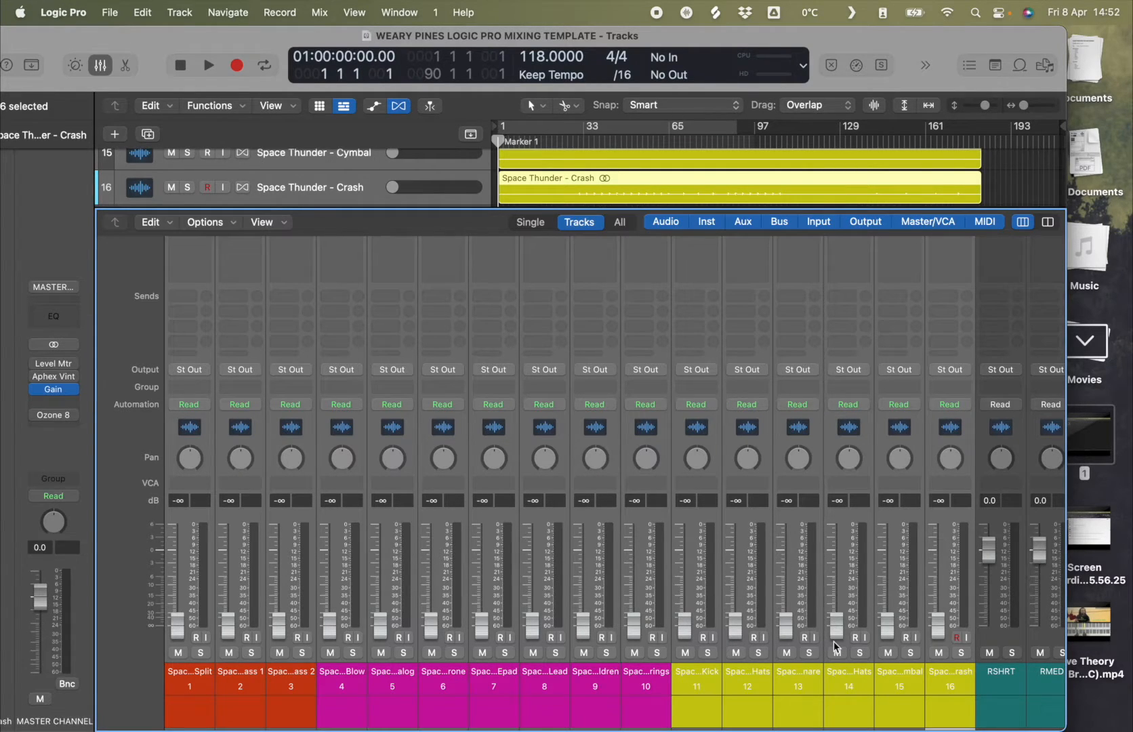
Examine the teal effect channels in the mixer, selecting the RSHRT, RMED and RLNG reverb strips in turn.
scroll(734, 671, right, 5)
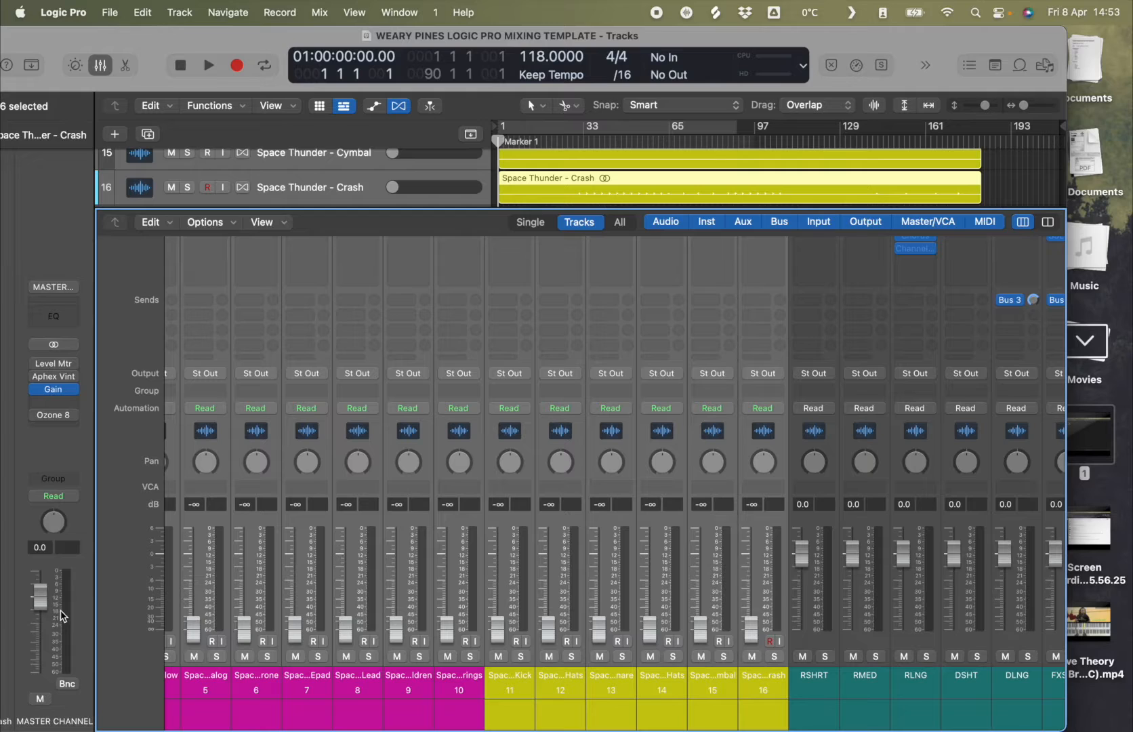
scroll(700, 578, right, 2)
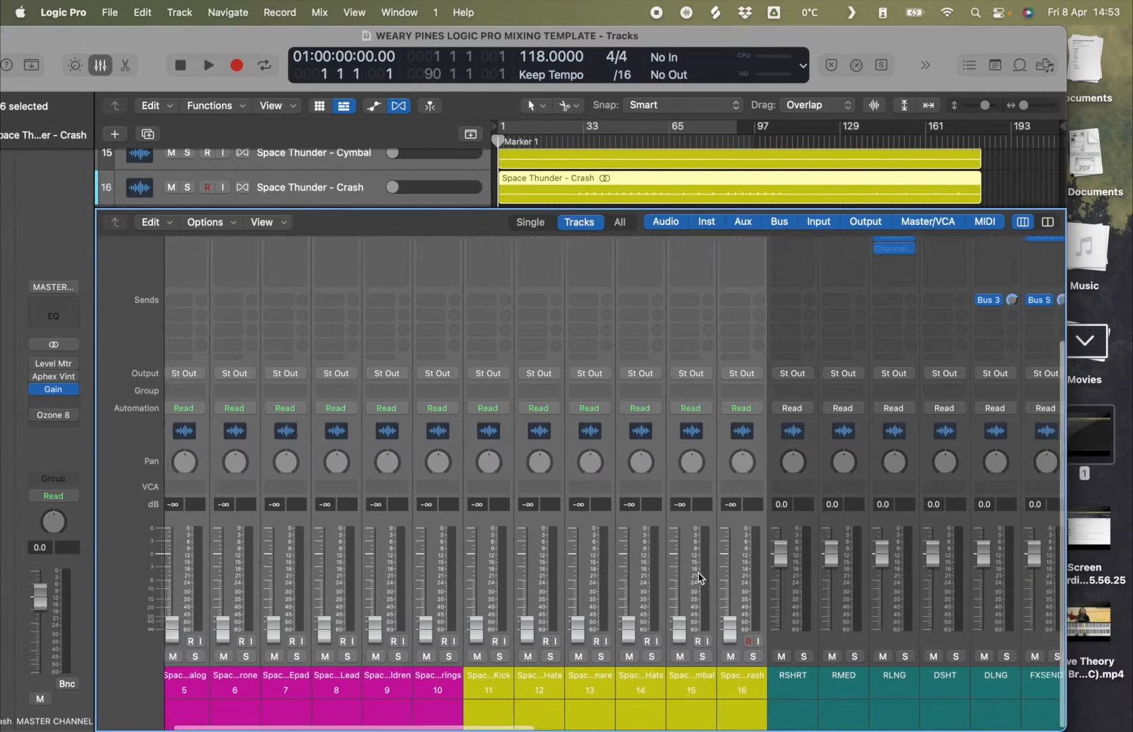
scroll(700, 577, right, 10)
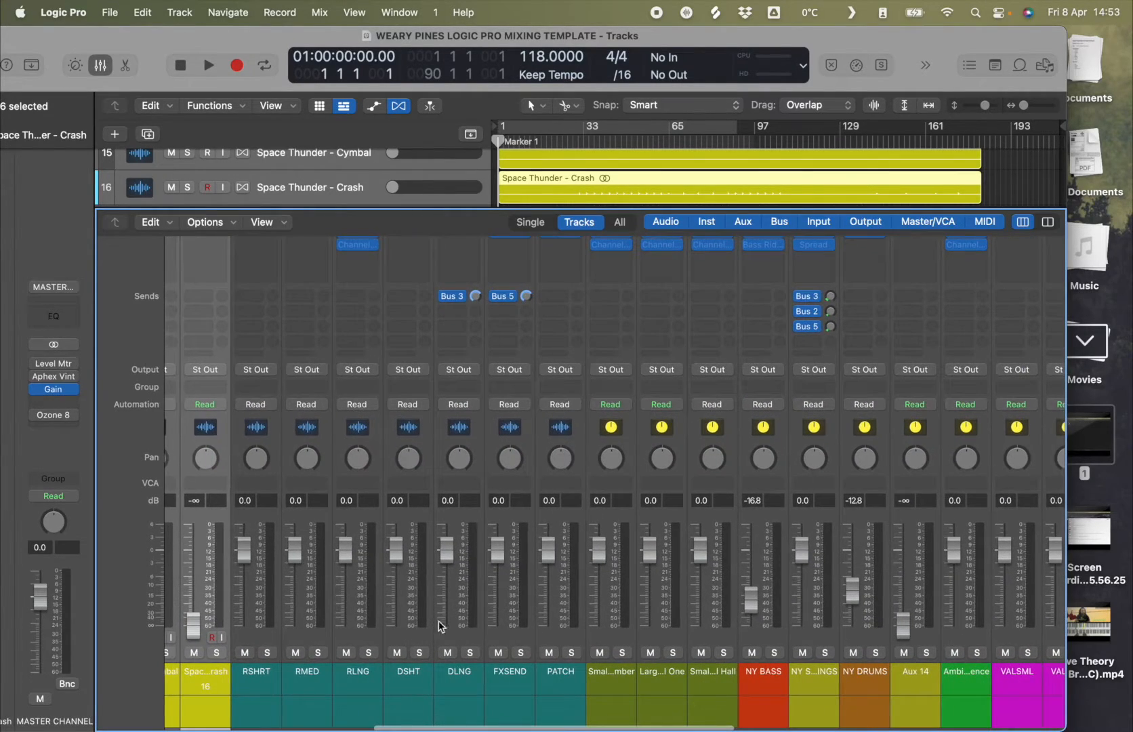
scroll(359, 671, right, 2)
click(241, 674)
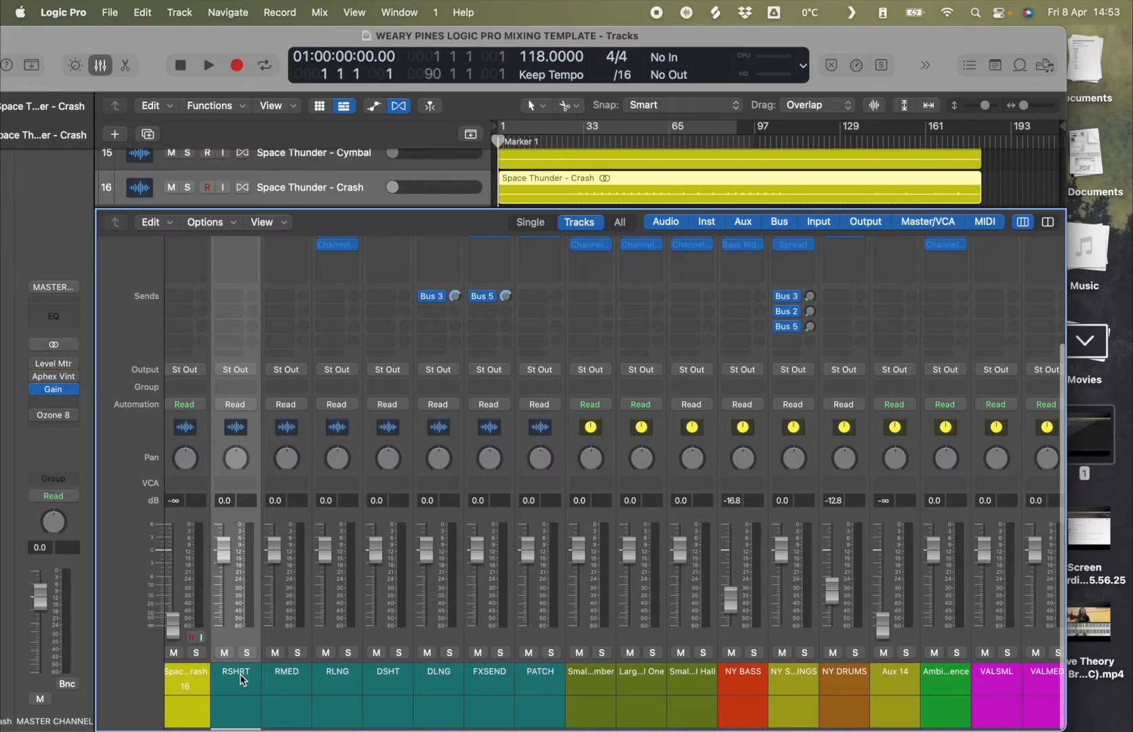
click(282, 684)
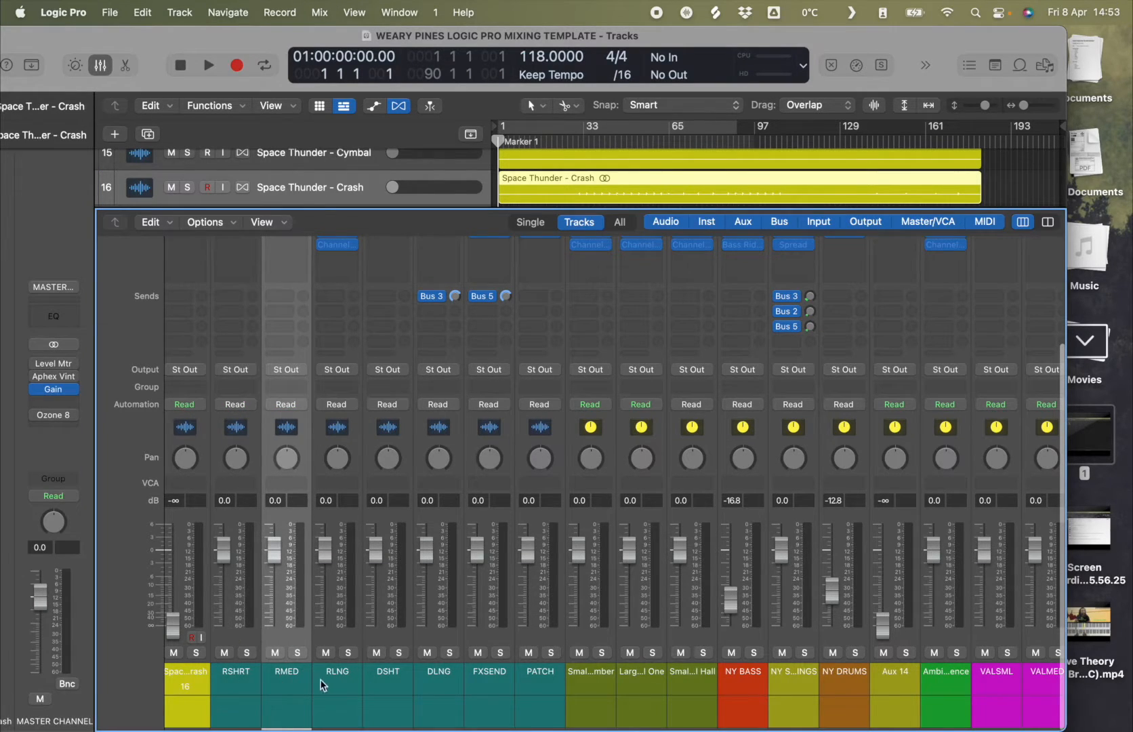
click(339, 684)
click(252, 673)
Open Space Designer on the RSHRT channel, look through its Small Spaces presets, and close the plug-in window.
scroll(230, 461, up, 5)
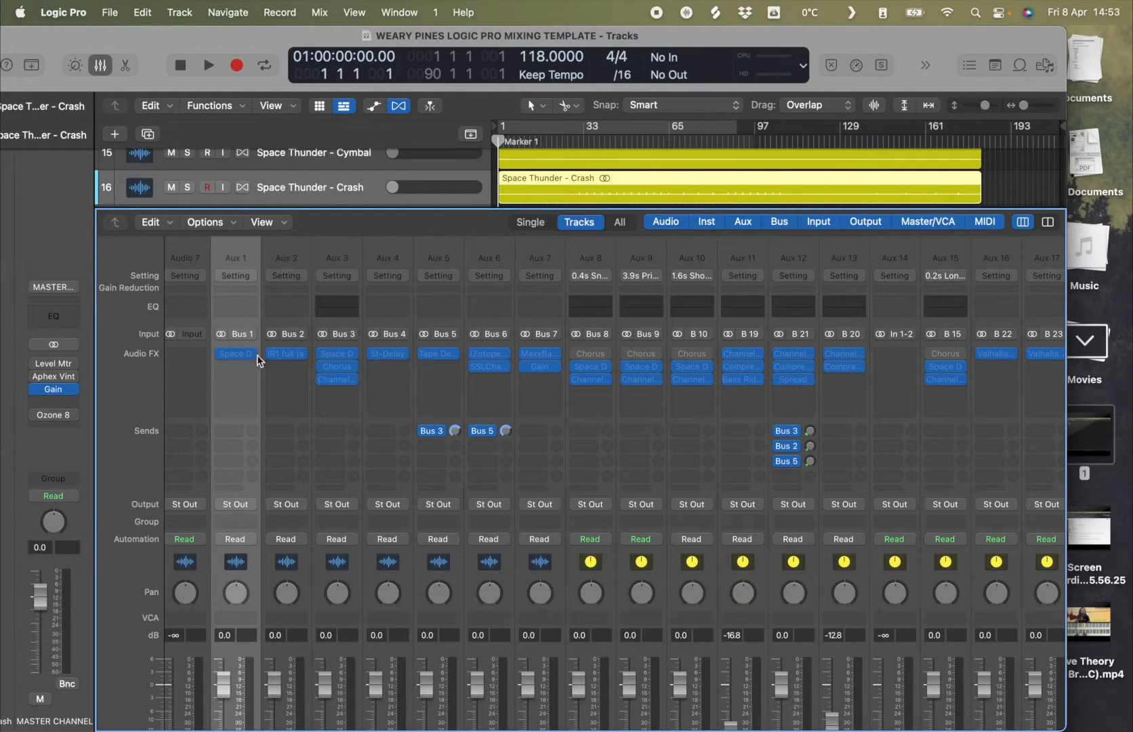
click(236, 352)
click(567, 353)
click(236, 353)
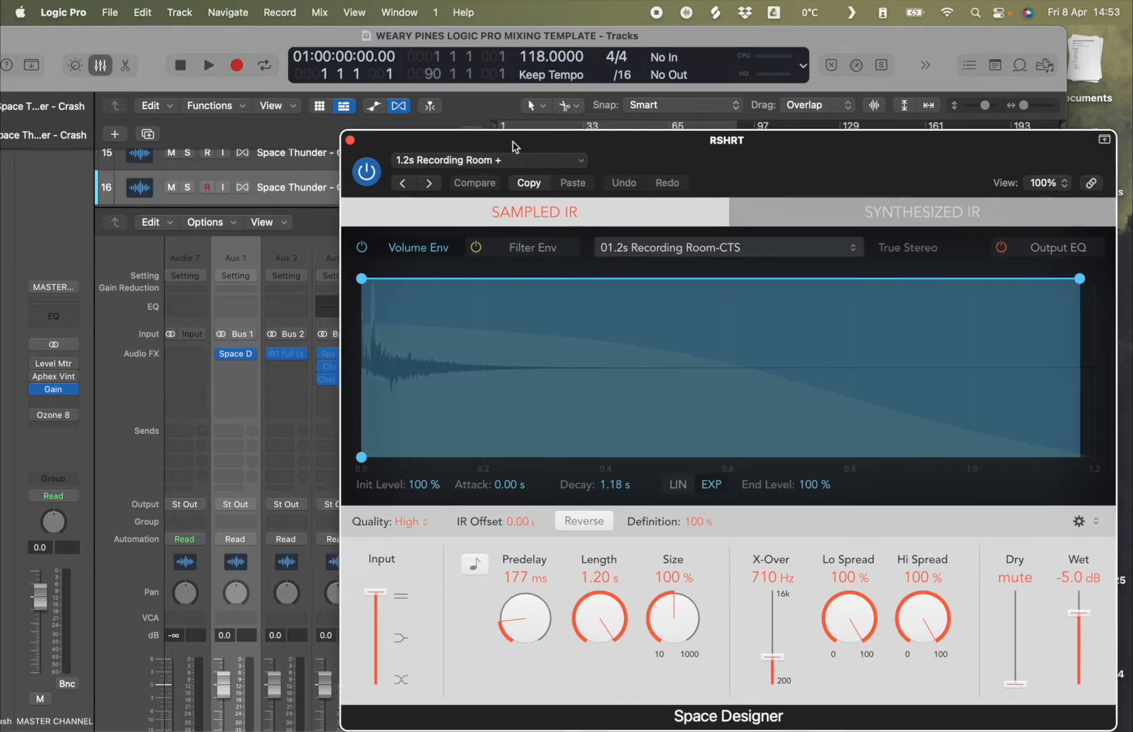
drag(546, 145, 376, 84)
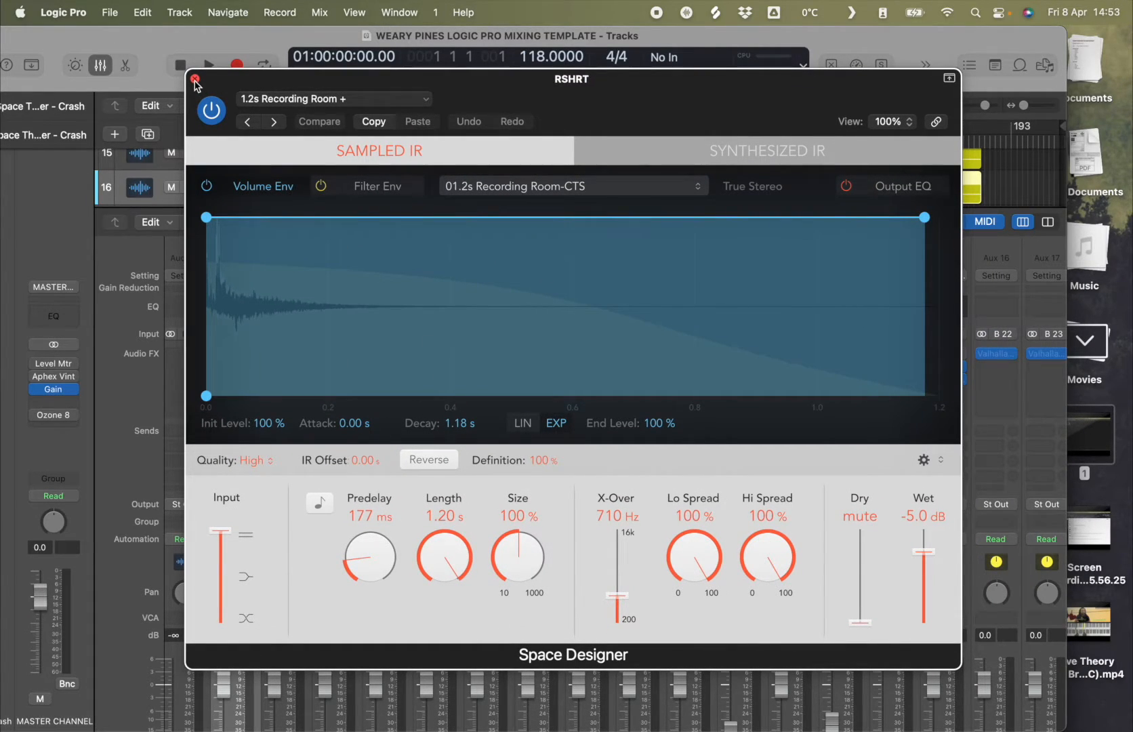
click(285, 101)
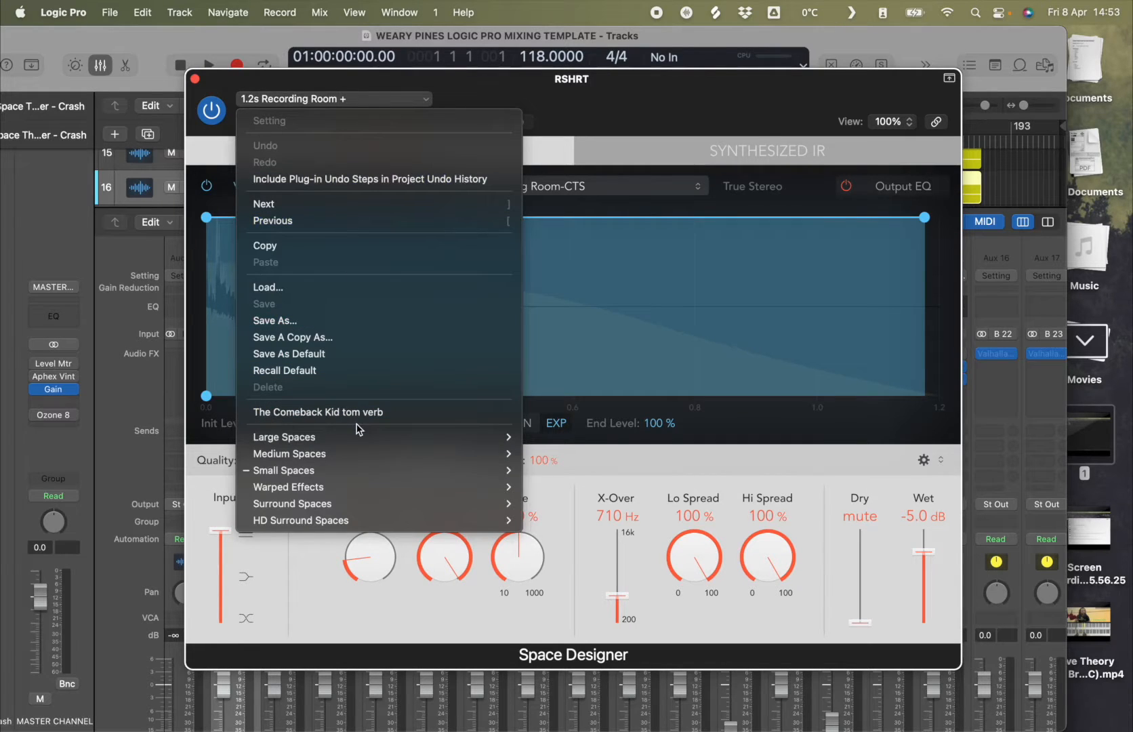
mouse_move(349, 472)
mouse_move(535, 470)
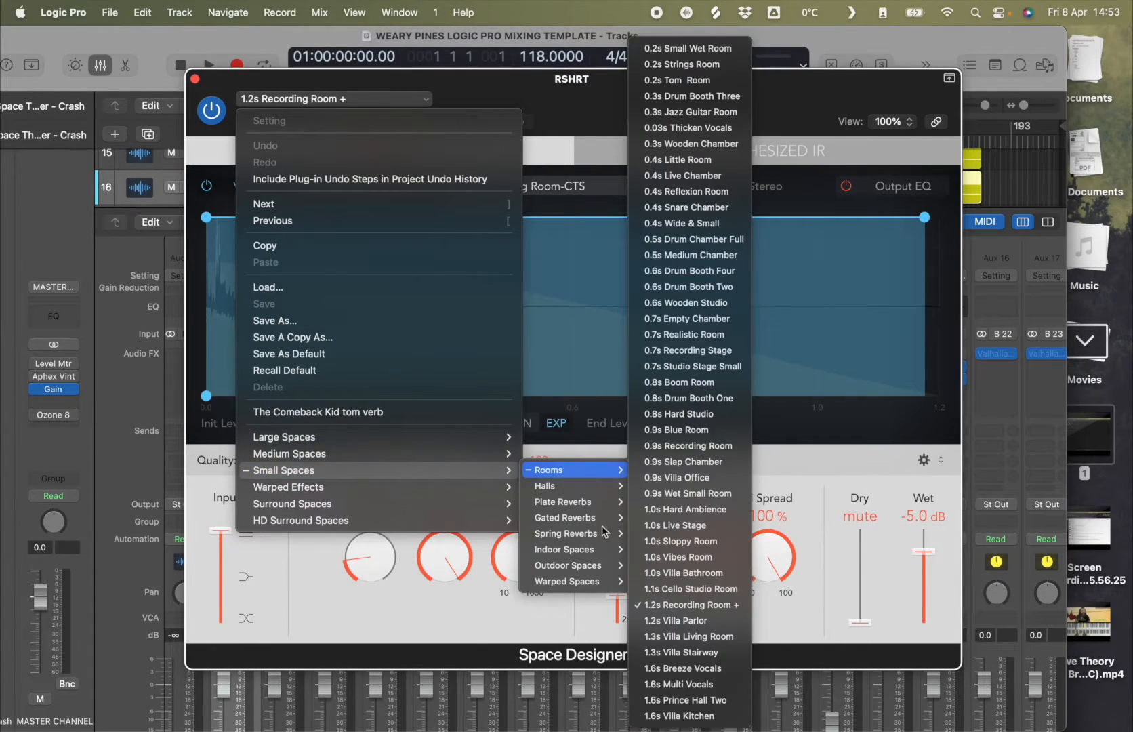
mouse_move(587, 504)
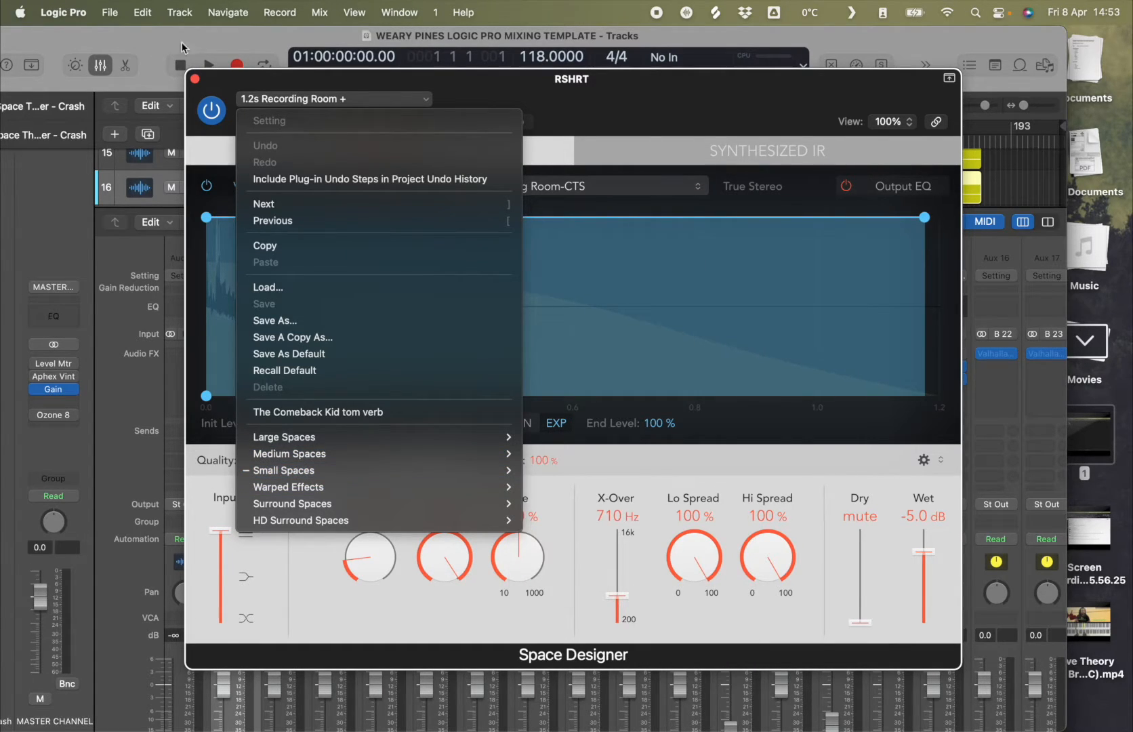
click(195, 80)
click(195, 78)
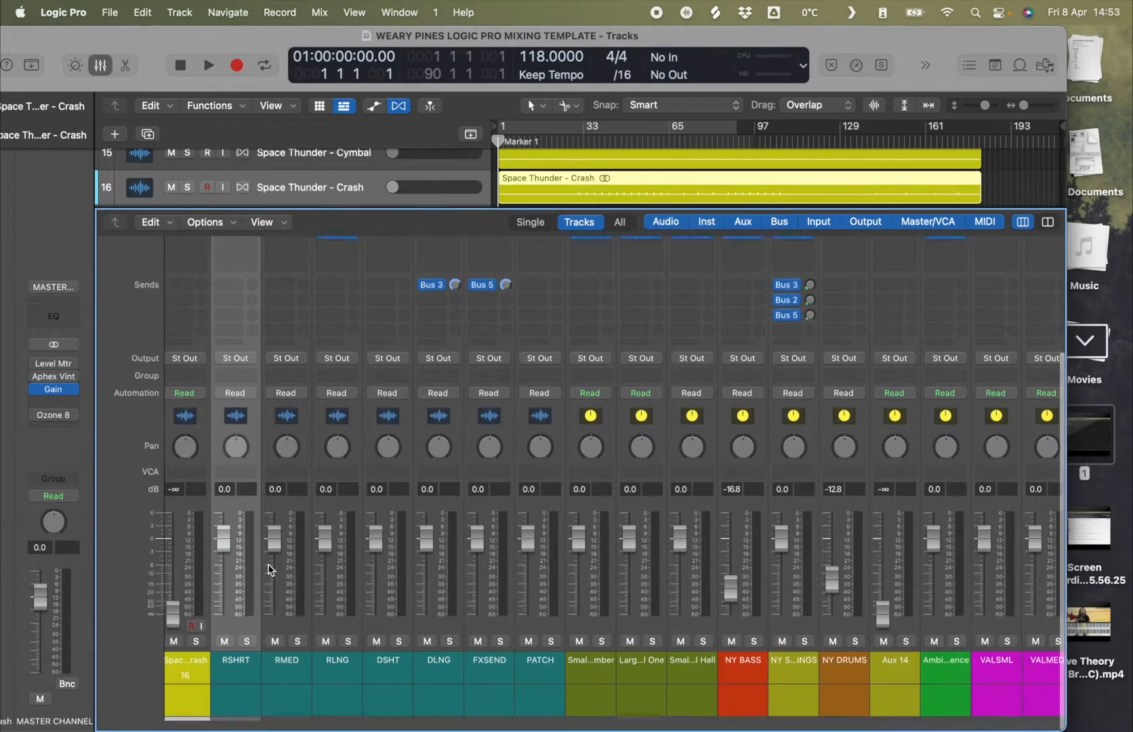
scroll(353, 596, left, 5)
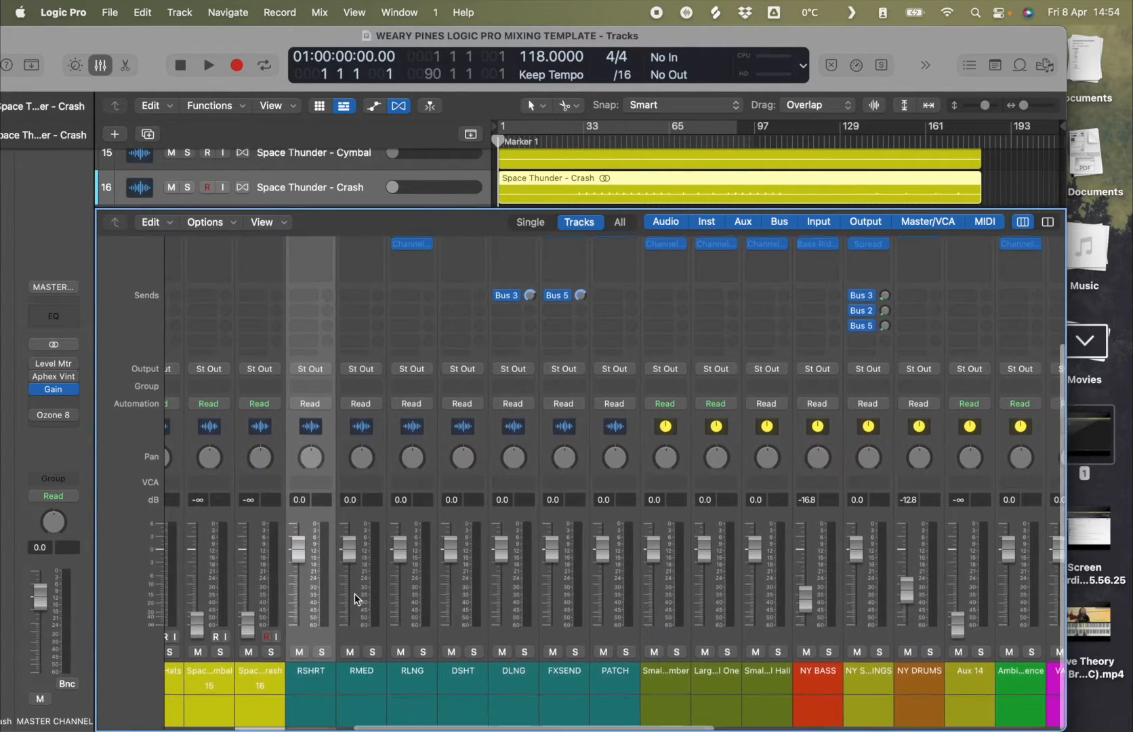
scroll(354, 597, up, 3)
scroll(354, 598, down, 3)
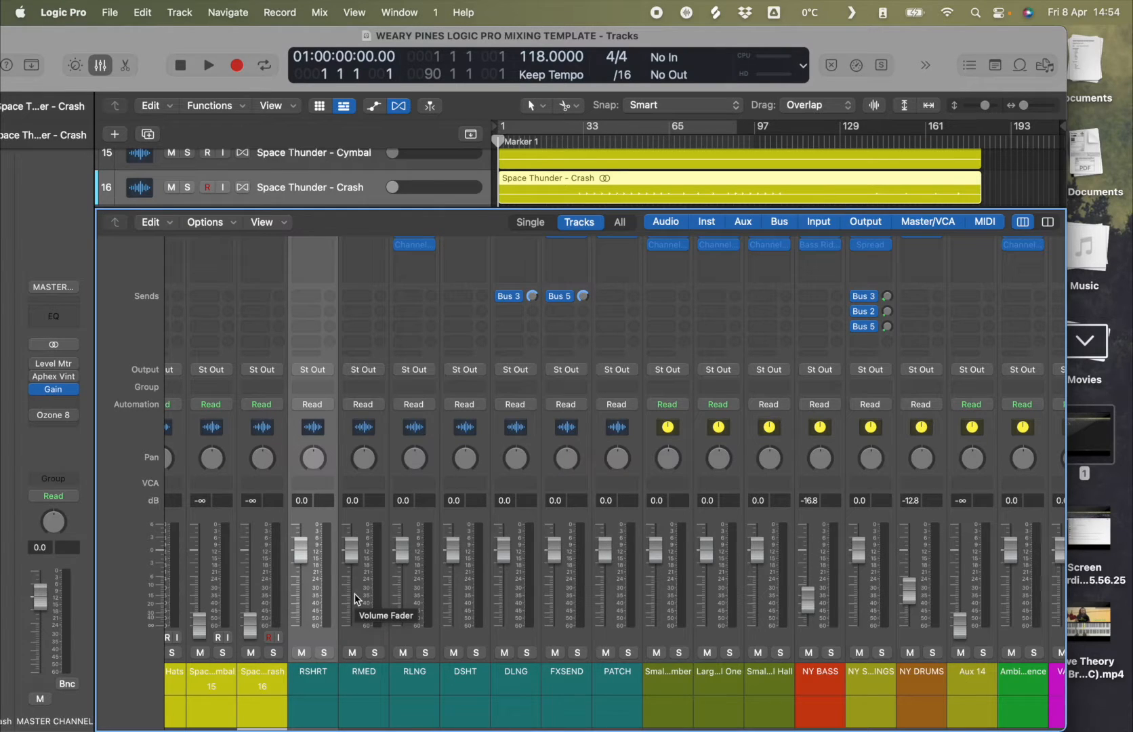
scroll(353, 598, left, 10)
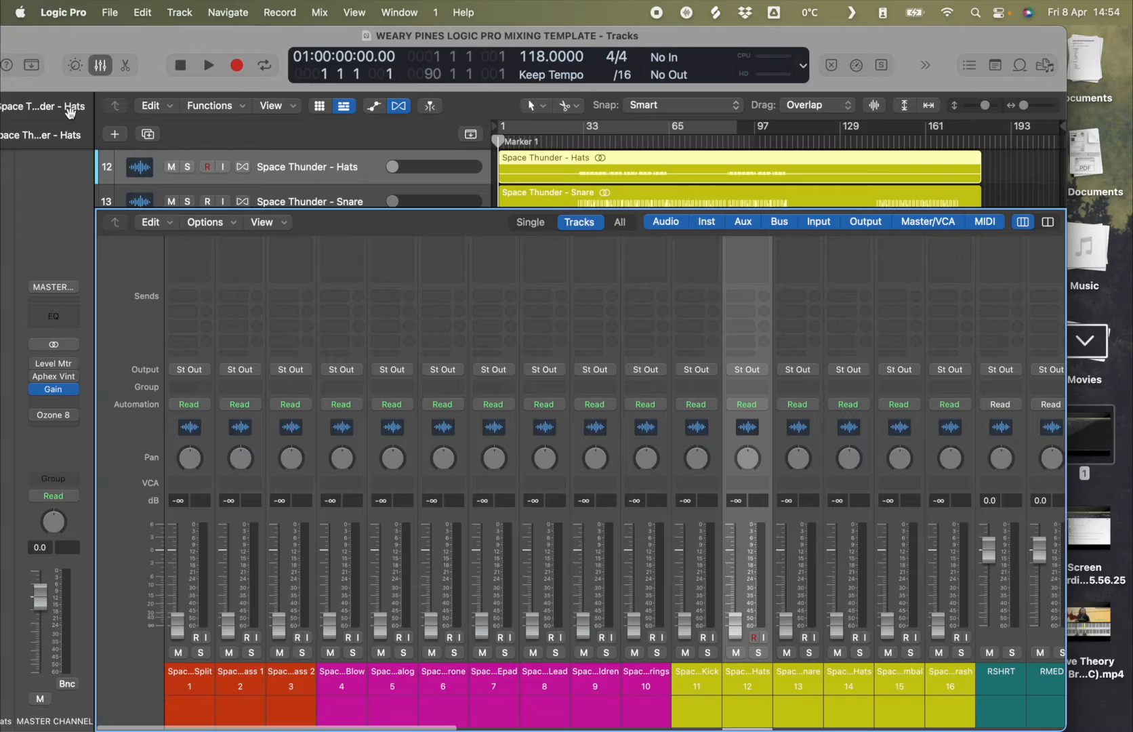
click(79, 66)
click(98, 66)
click(82, 69)
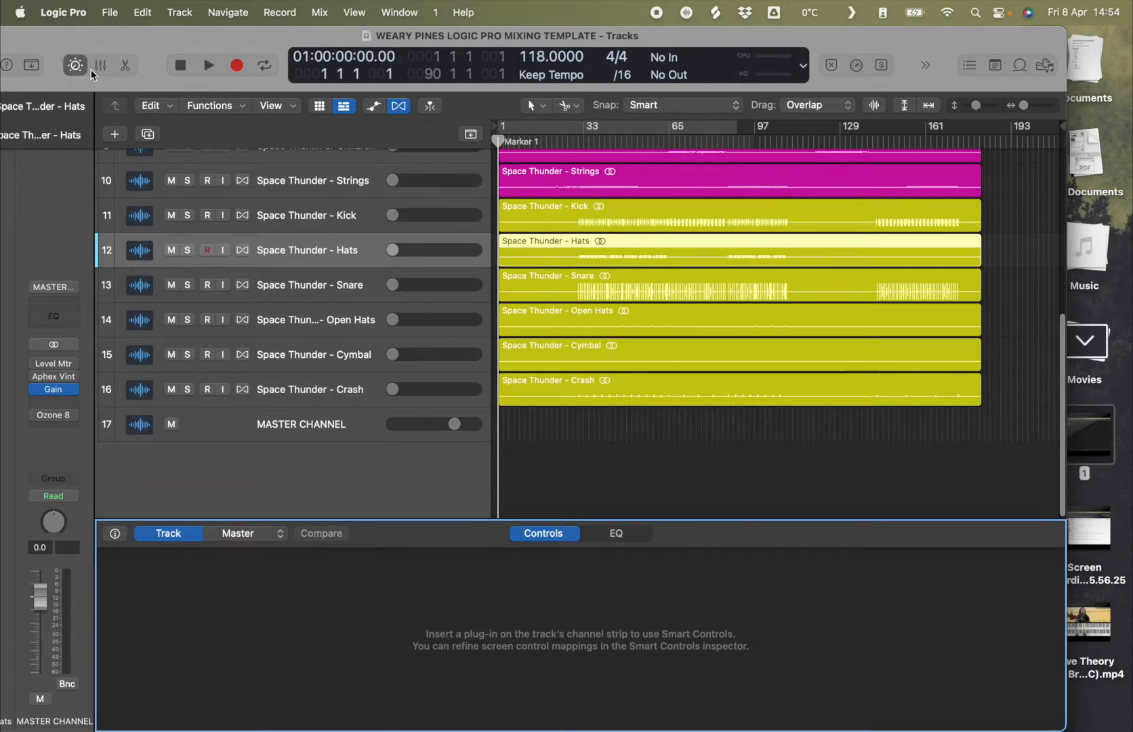
click(95, 68)
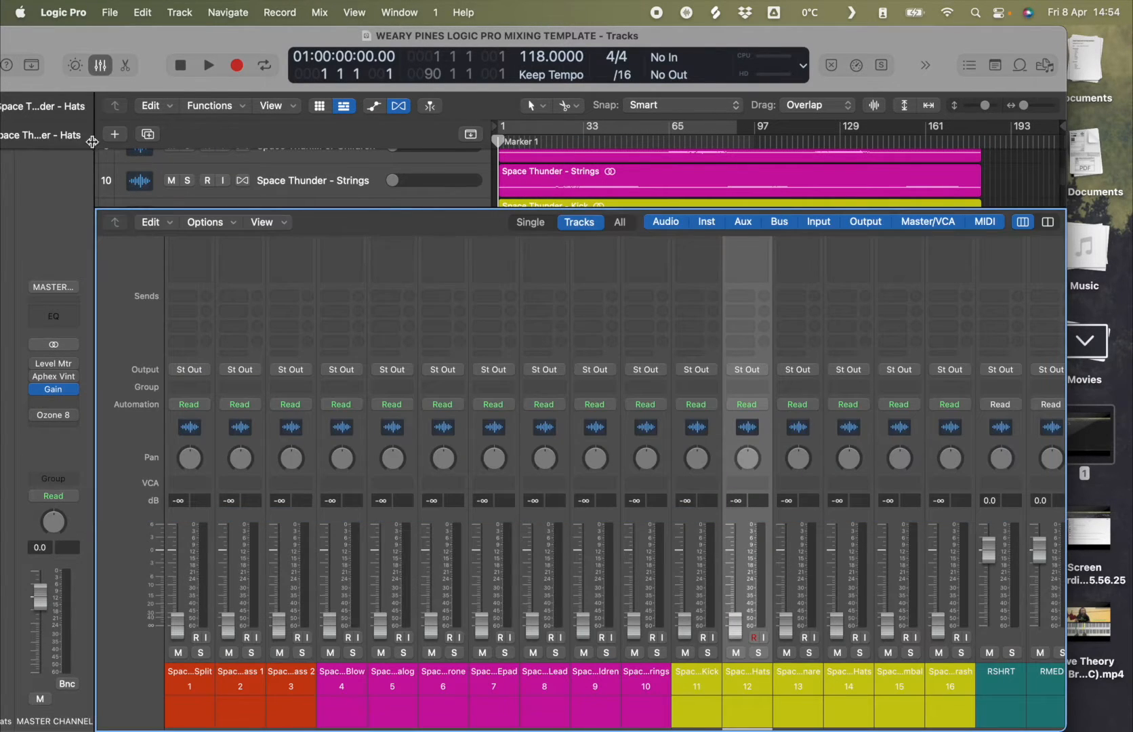
Hide the mixer, add a send to Bus 1 → RSHRT on the Space Thunder - Hats track, and raise its send level.
click(100, 66)
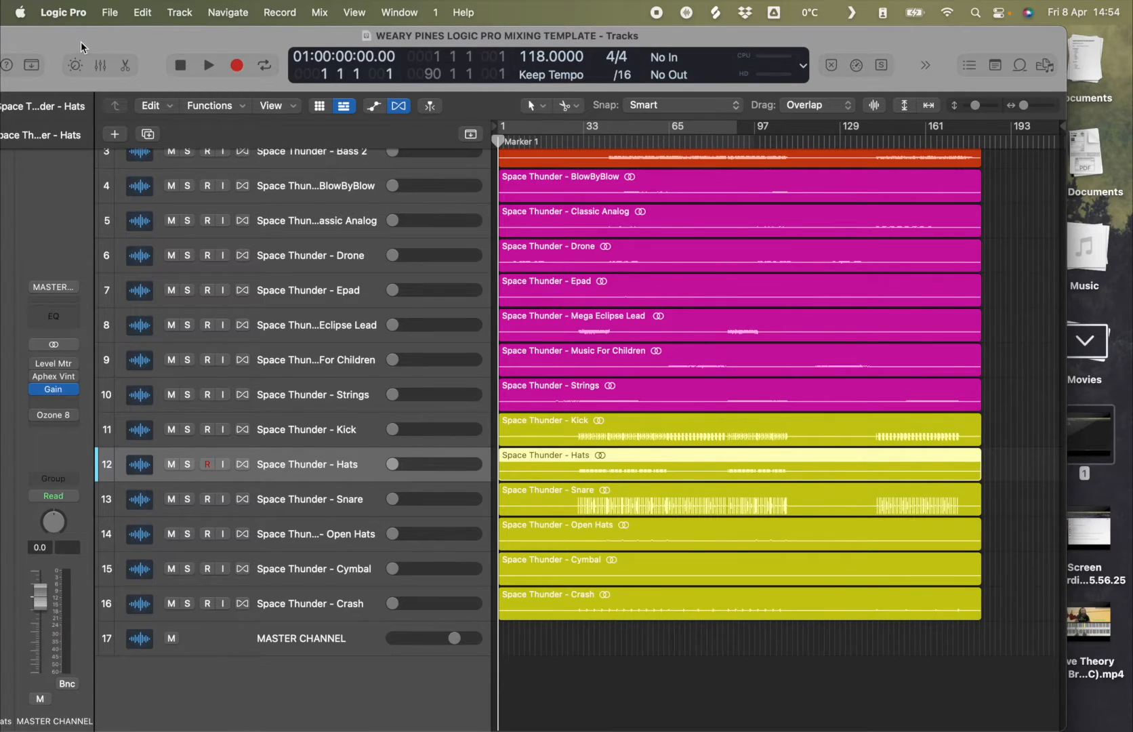
drag(80, 44, 146, 45)
click(43, 444)
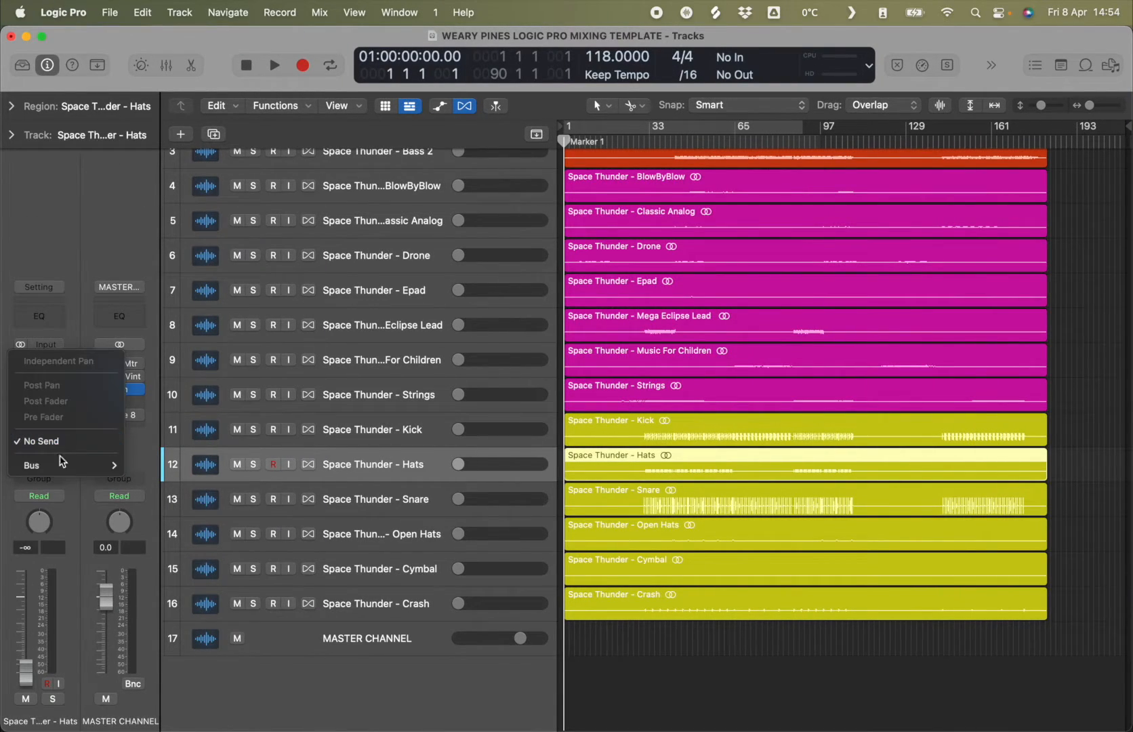
mouse_move(71, 466)
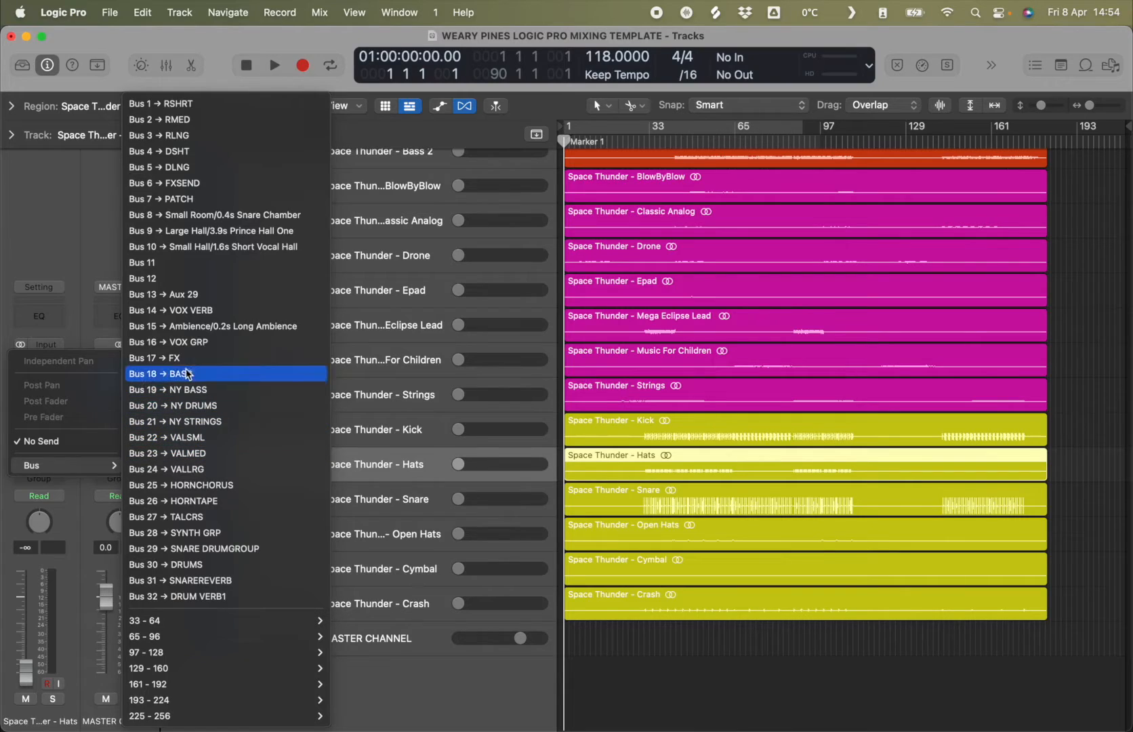
click(206, 113)
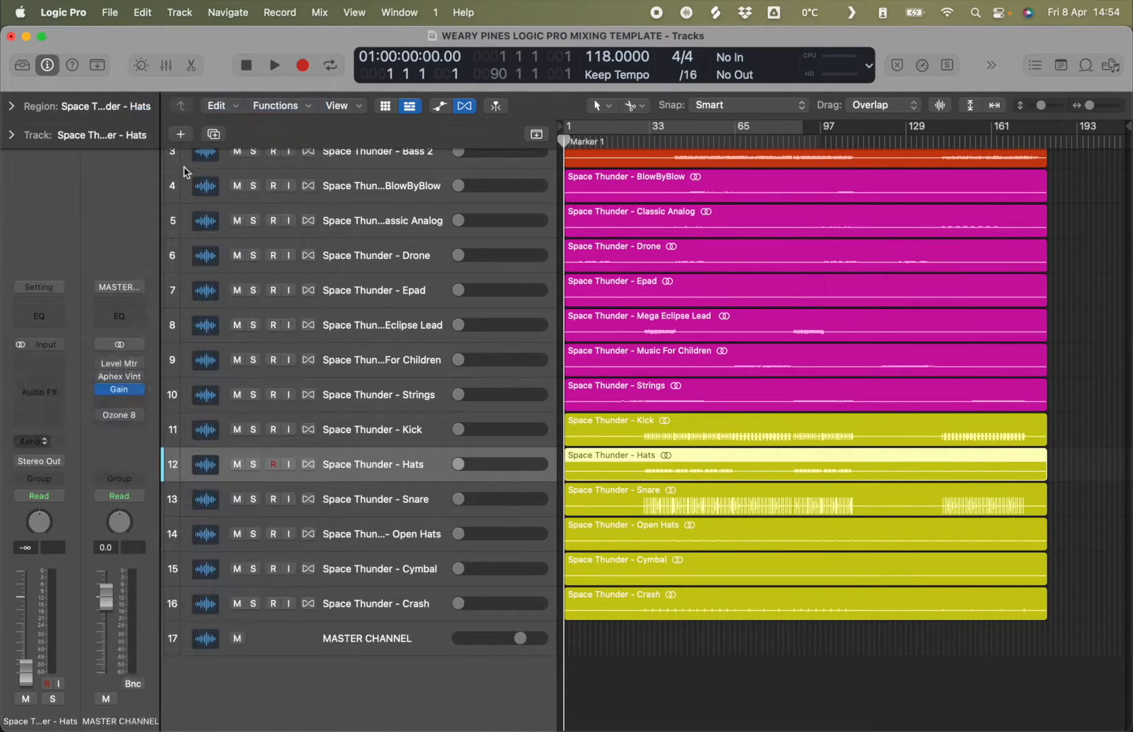
drag(58, 405, 53, 399)
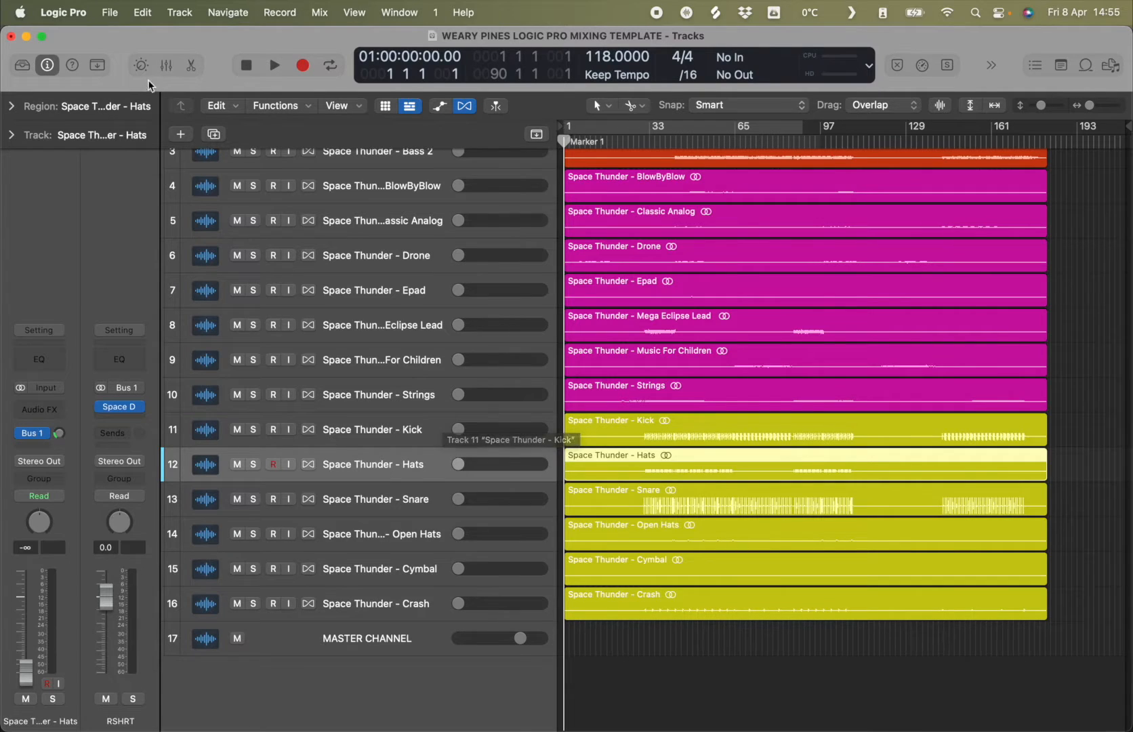
Show the mixer and look over the effect, parallel and group channel strips.
click(166, 65)
scroll(934, 490, right, 15)
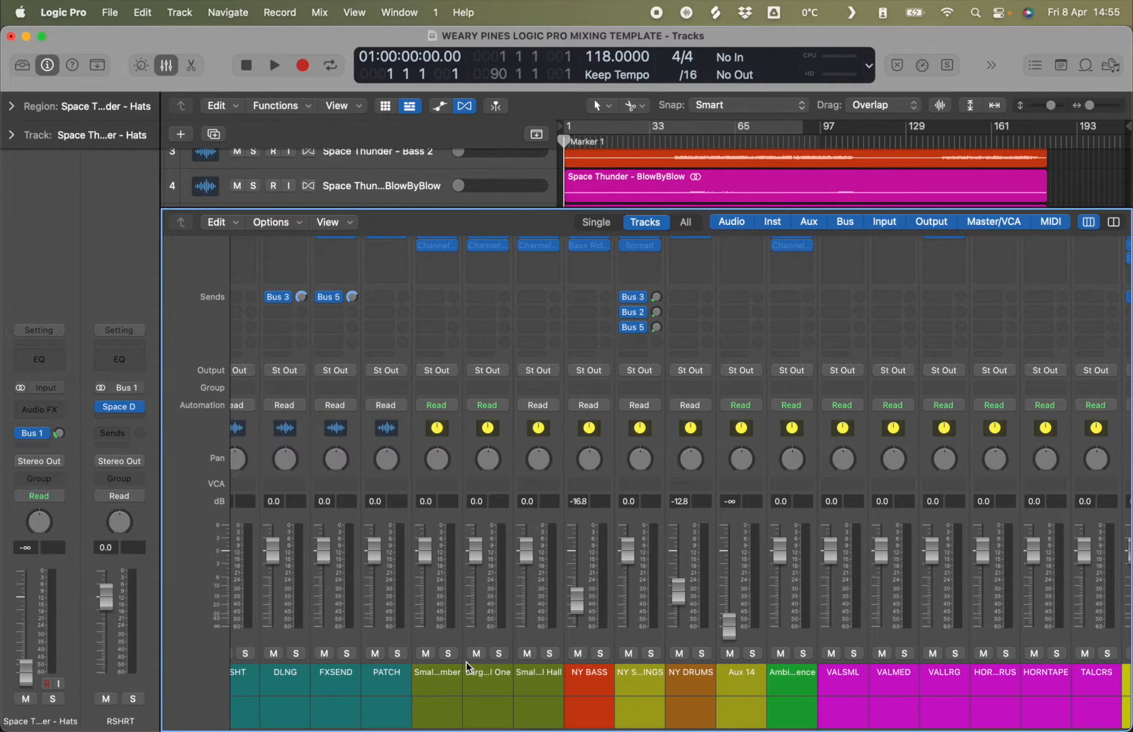
scroll(379, 632, right, 8)
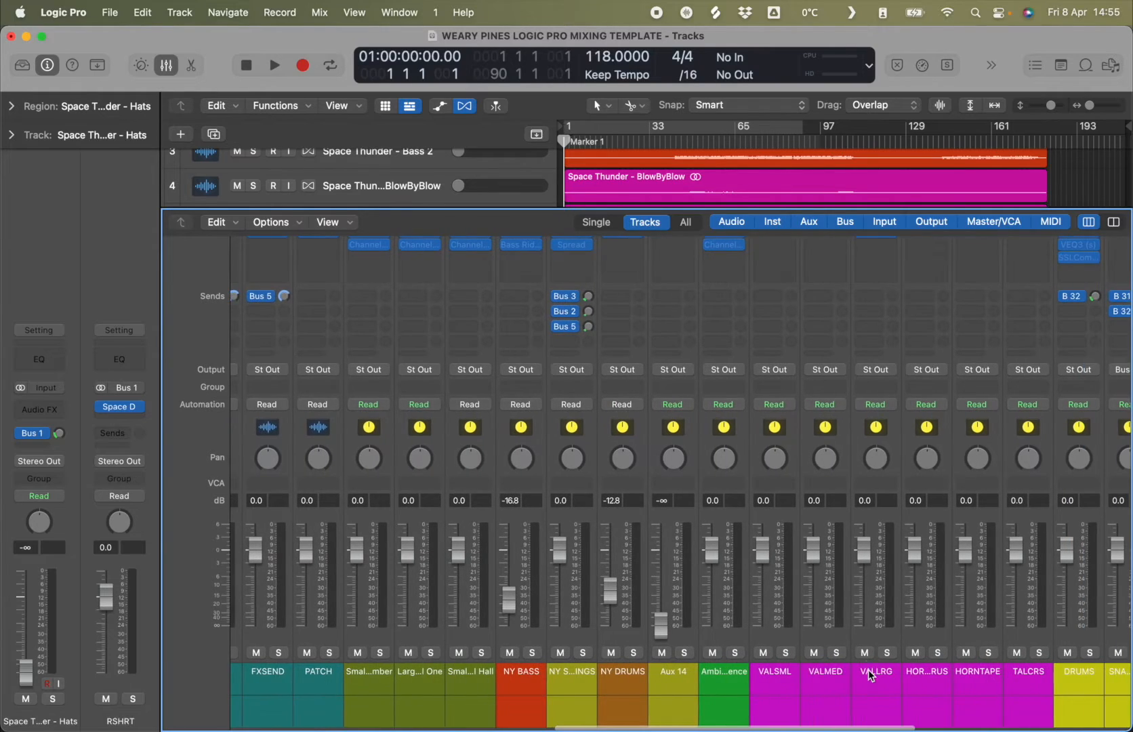
scroll(873, 655, left, 8)
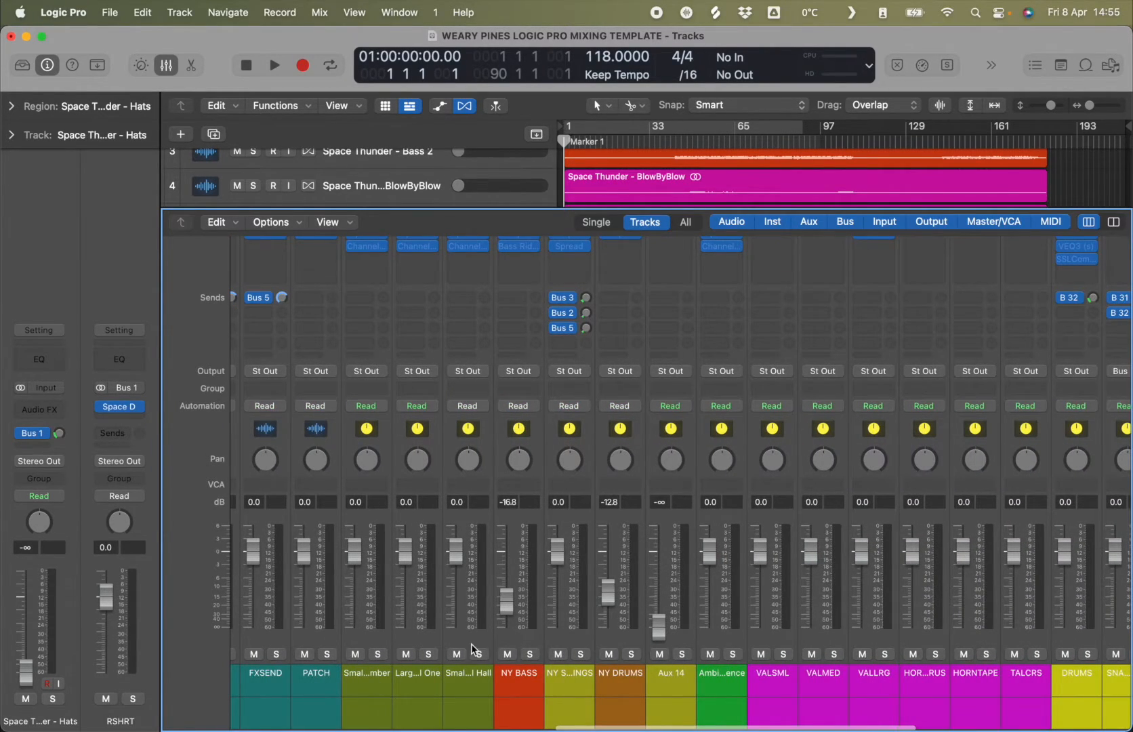
scroll(474, 649, left, 10)
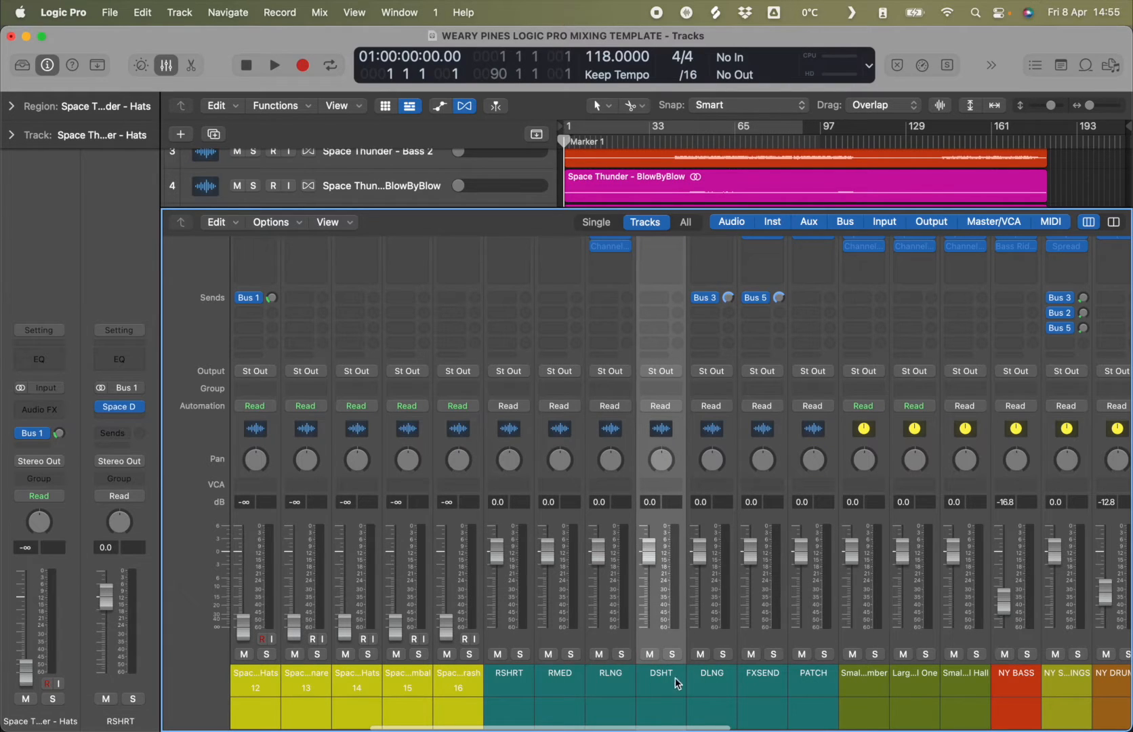
Open Stereo Delay on the DSHT channel, check its settings list, and close the plug-in window.
scroll(686, 546, up, 4)
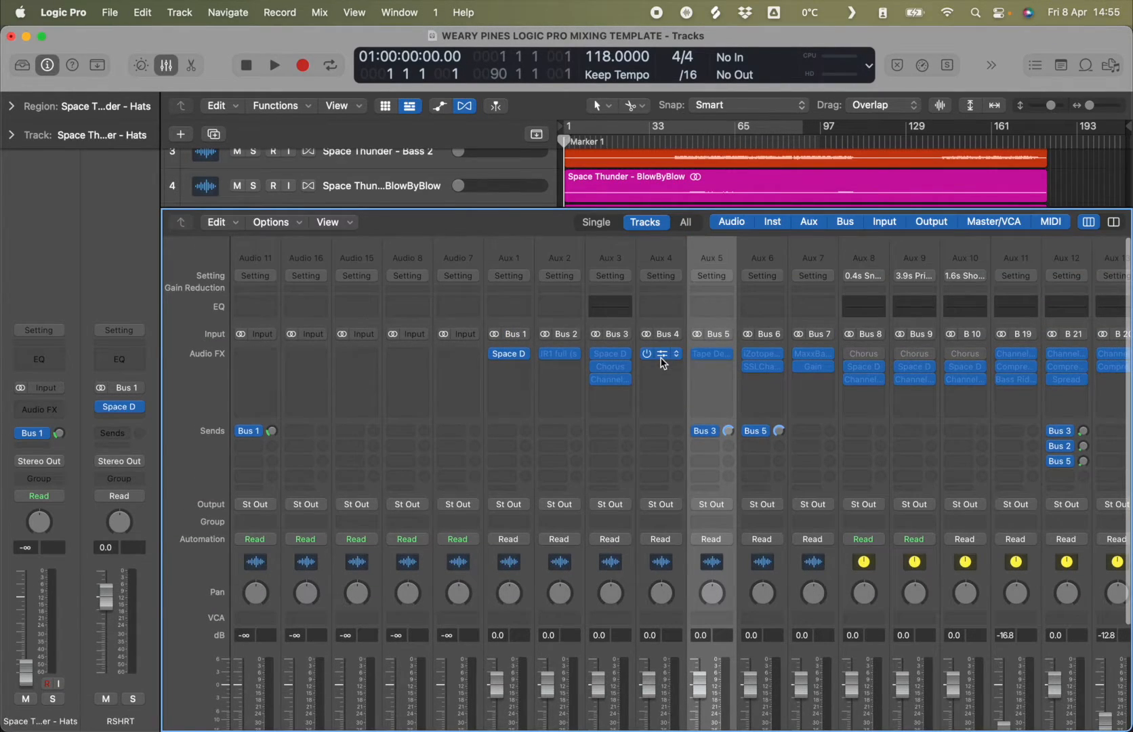
click(661, 355)
click(574, 356)
click(660, 354)
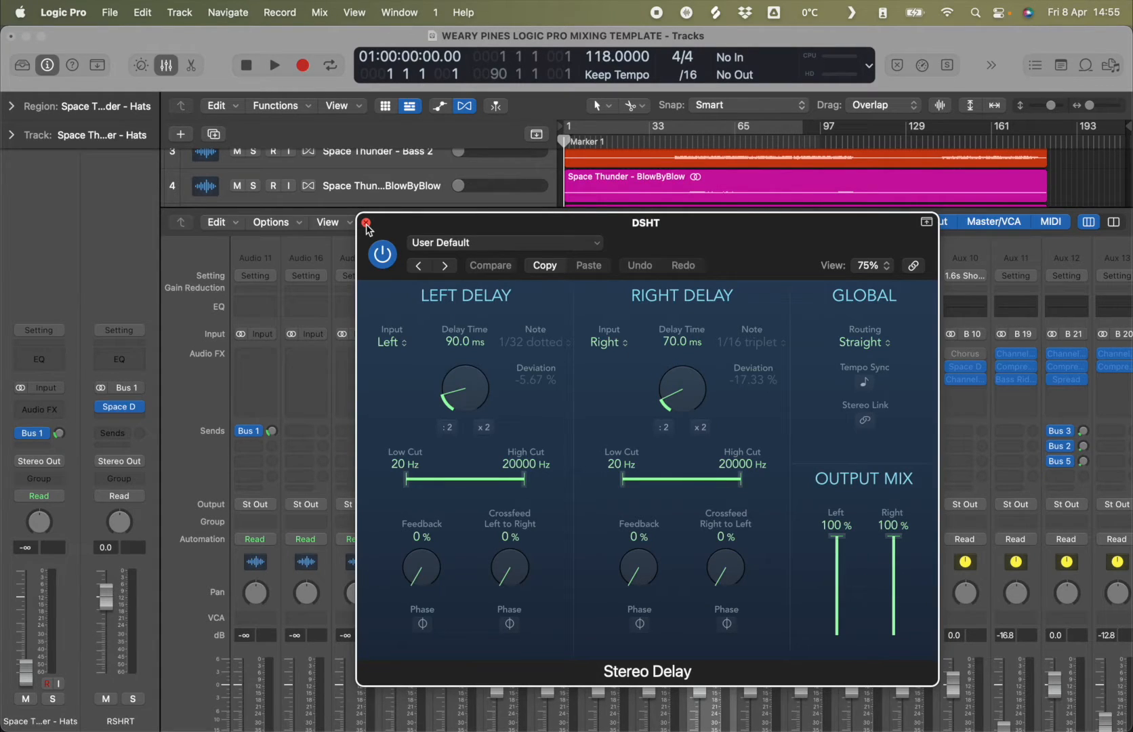
click(466, 244)
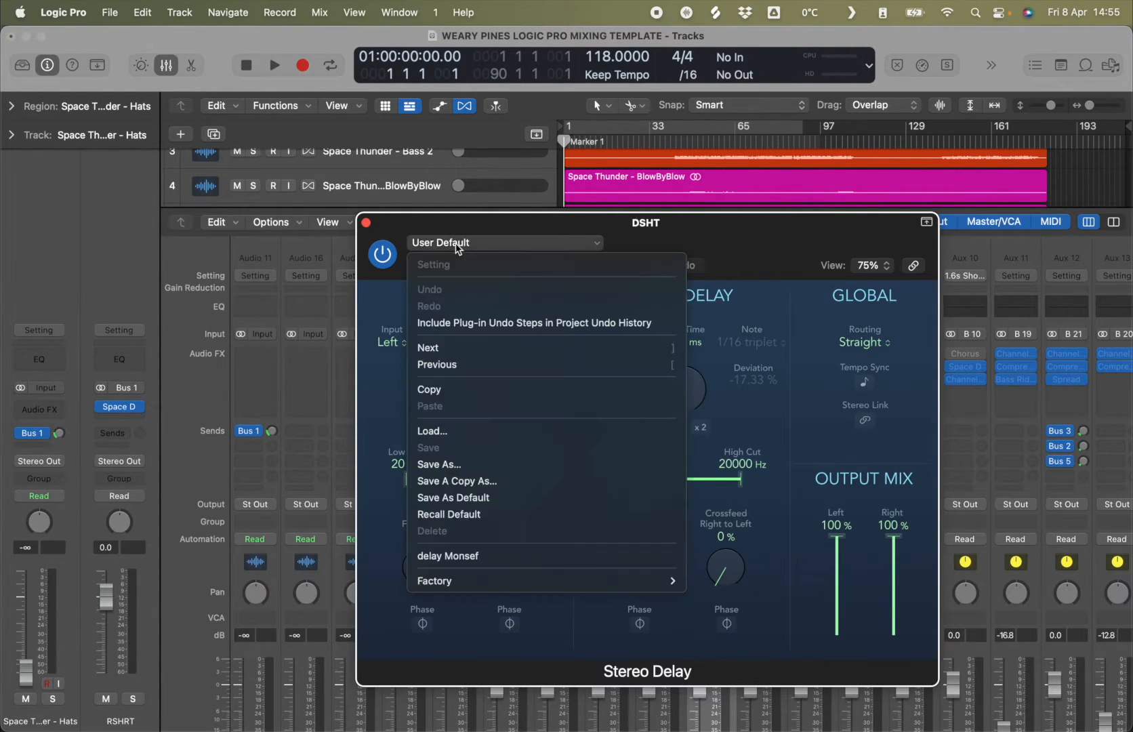
click(498, 237)
click(365, 222)
scroll(714, 532, down, 2)
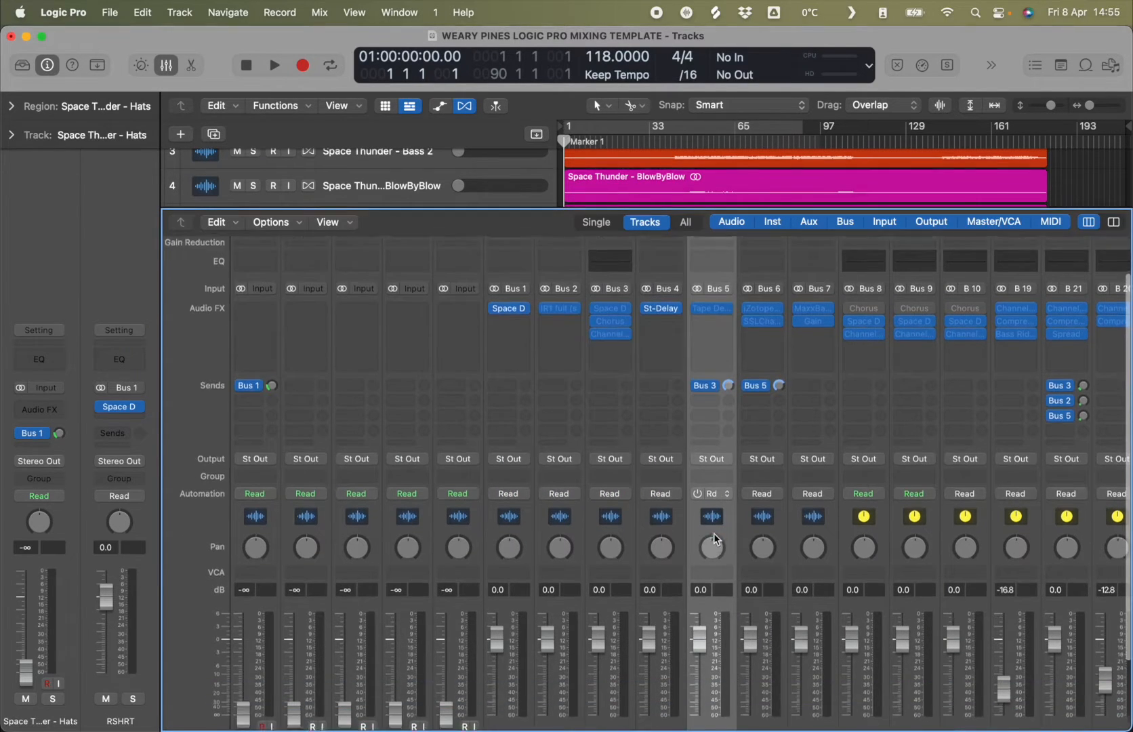
scroll(713, 533, down, 3)
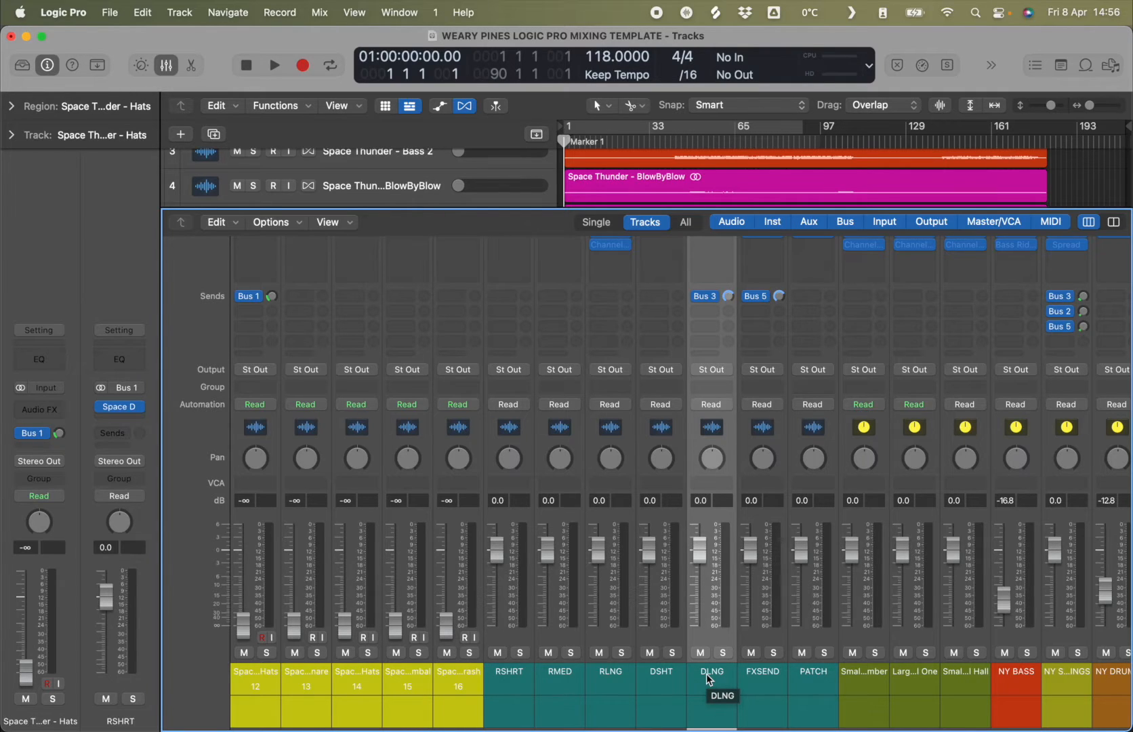
Select the FXSEND and PATCH strips, and inspect the Ozone 5 Harmonic Exciter on FXSEND before closing it.
scroll(705, 674, right, 5)
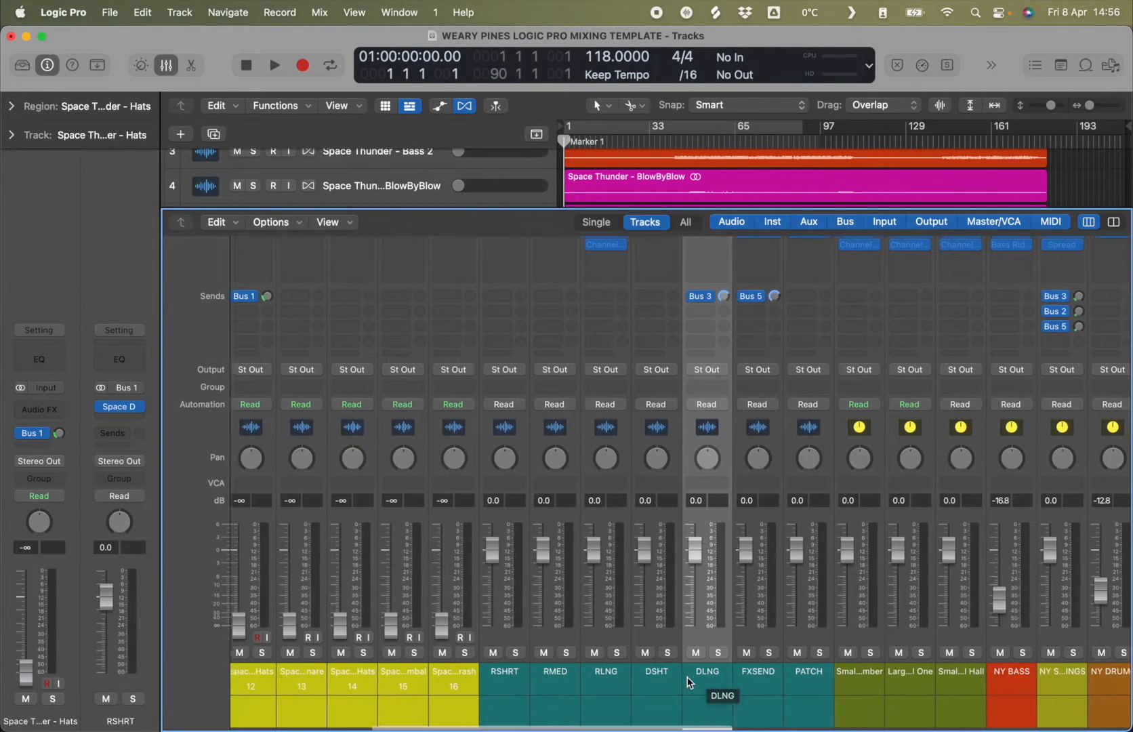
scroll(622, 653, right, 2)
click(553, 679)
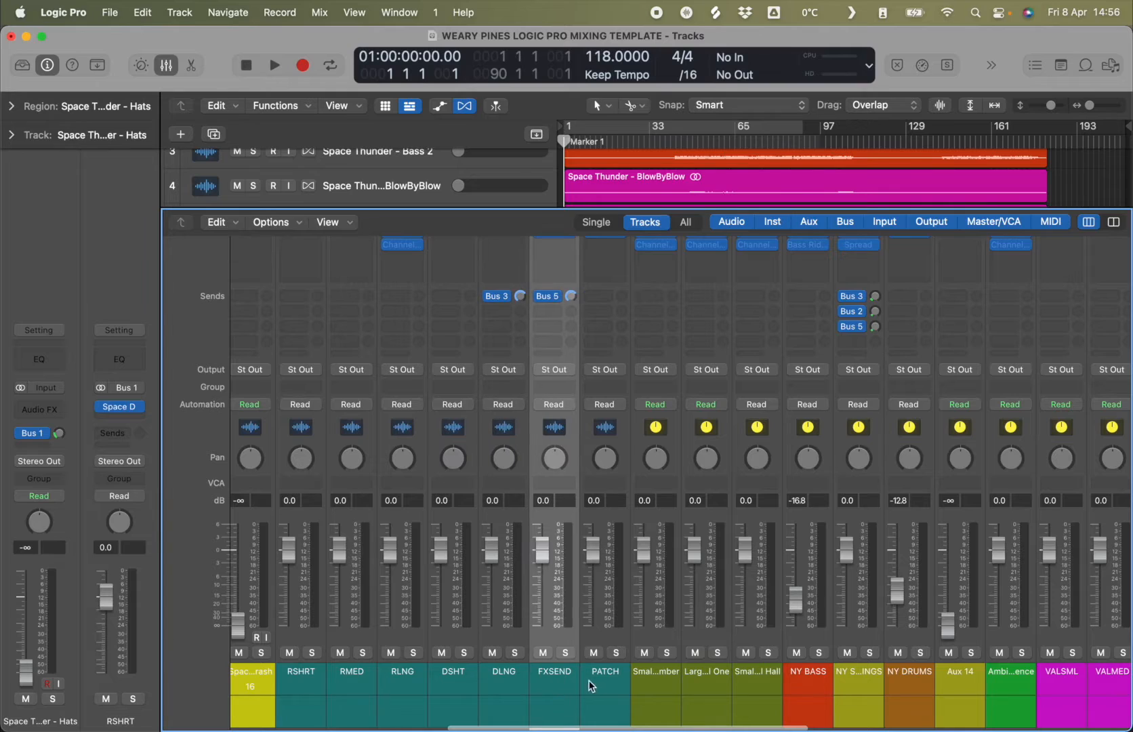
click(596, 679)
scroll(567, 652, up, 4)
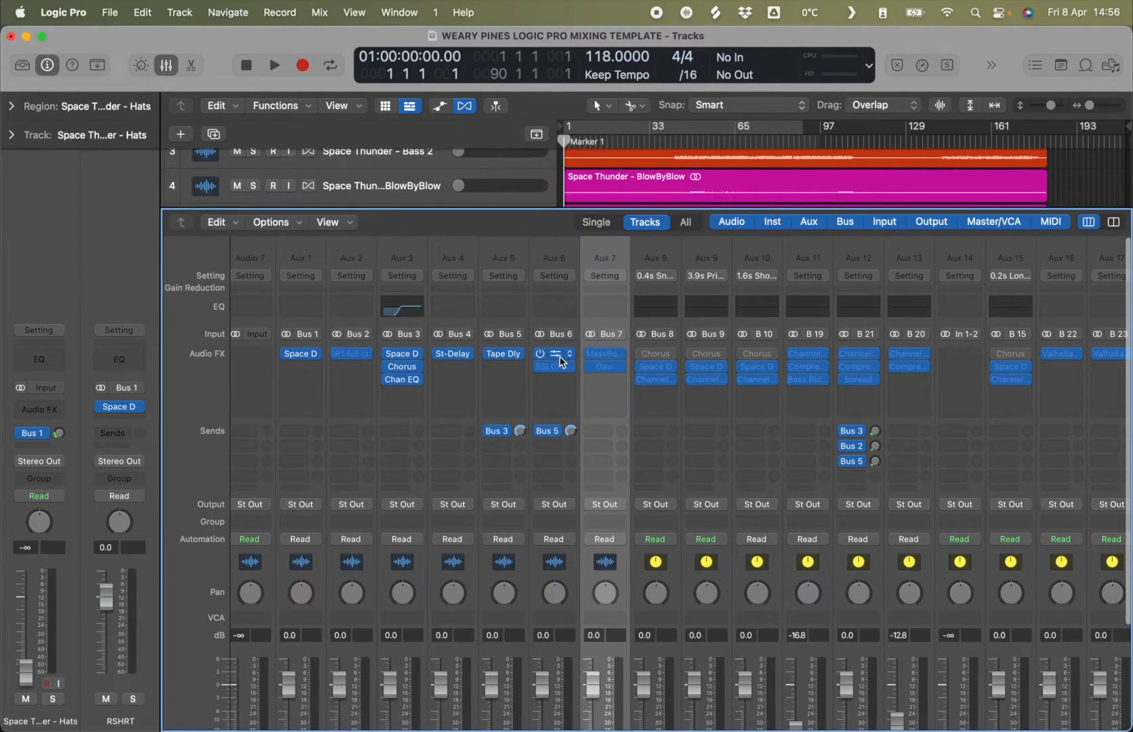
click(559, 356)
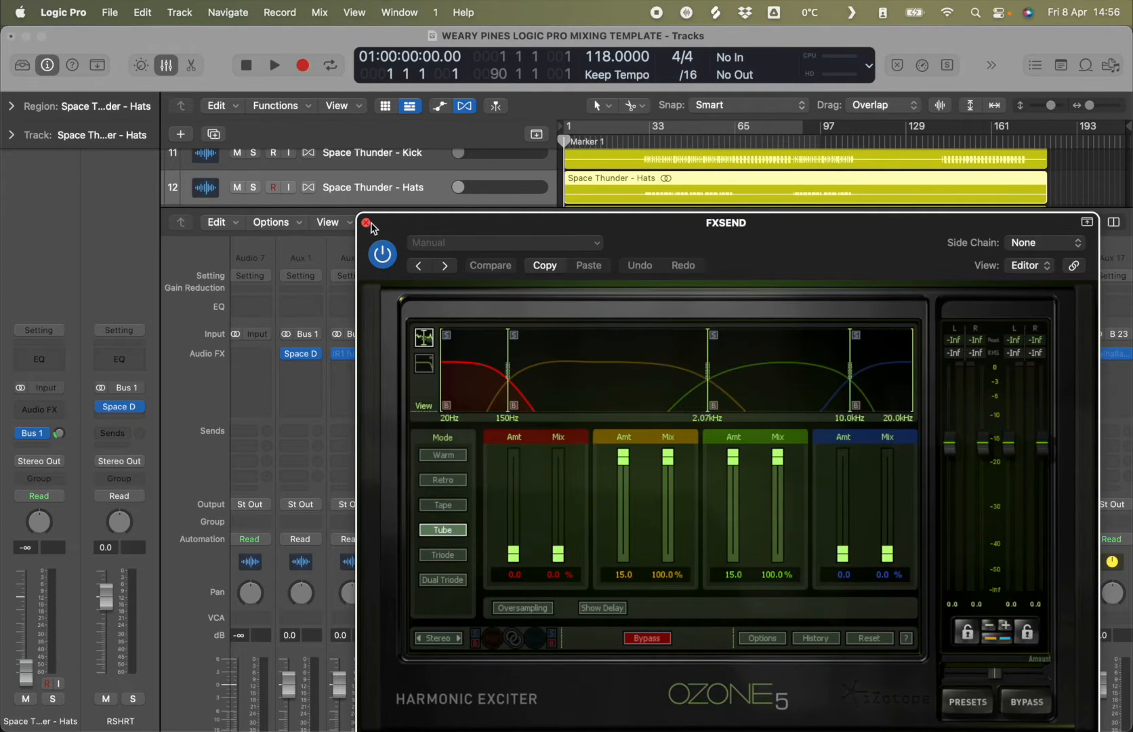
click(366, 223)
scroll(557, 518, down, 4)
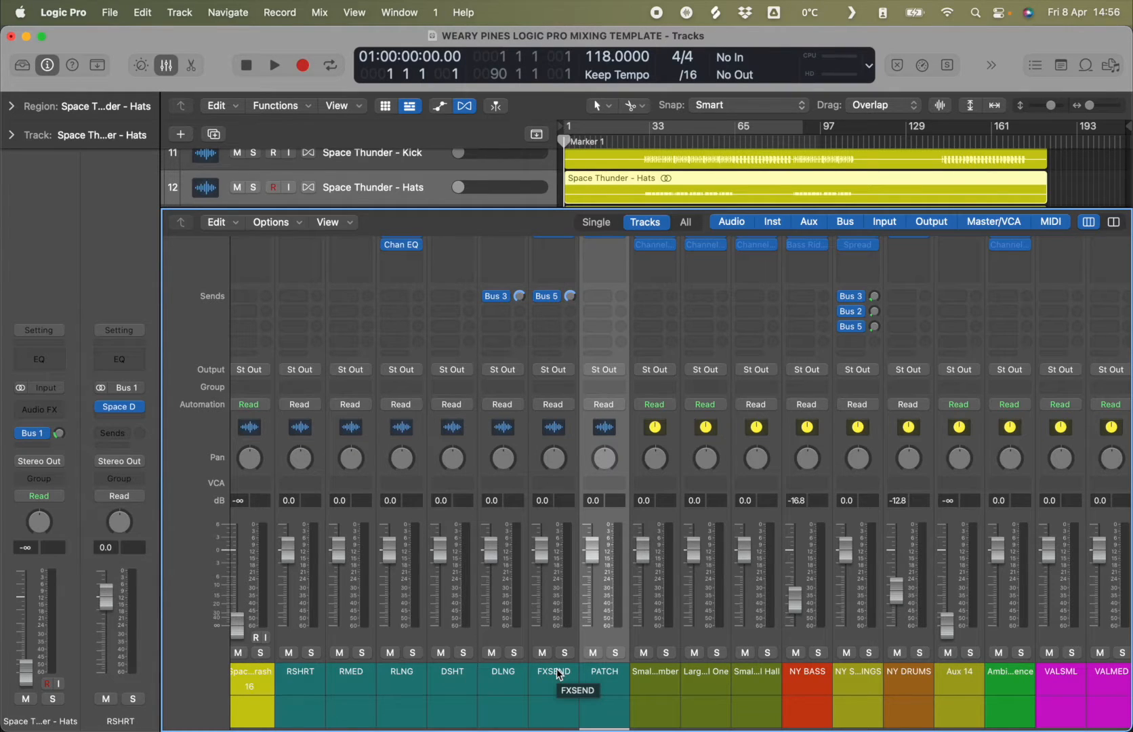
Open MaxxBass on the PATCH channel, inspect its Ultralow Extender settings, and close the plug-in window.
scroll(614, 553, up, 4)
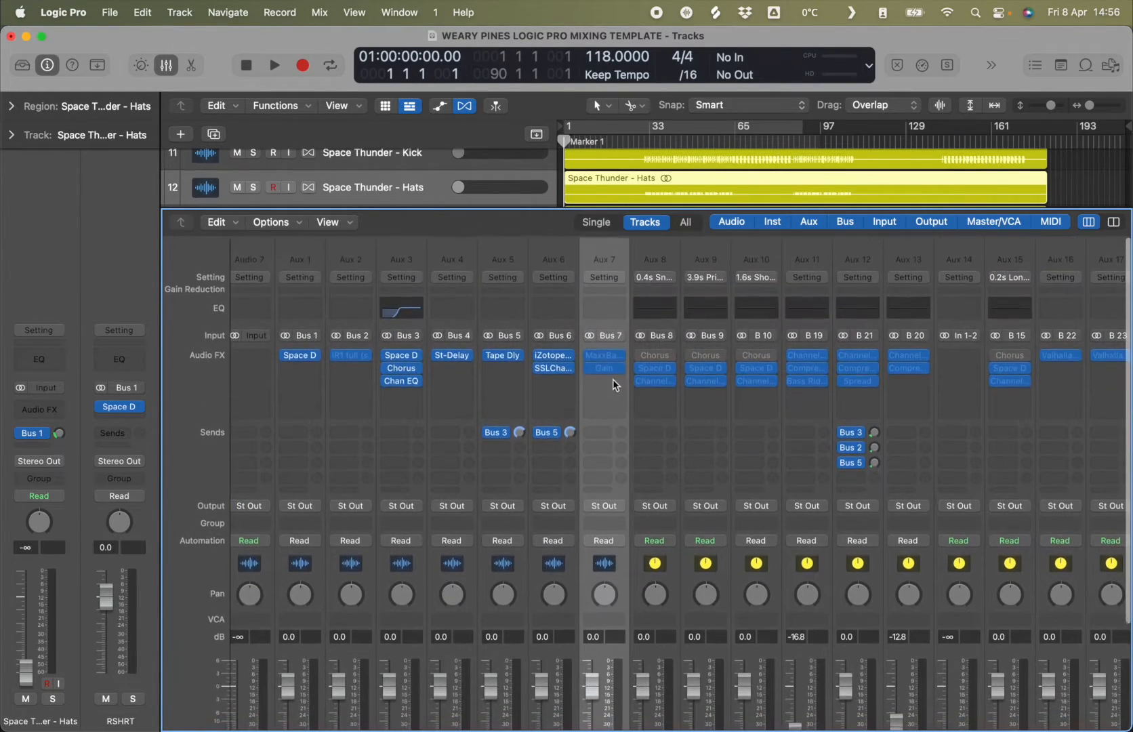
click(606, 355)
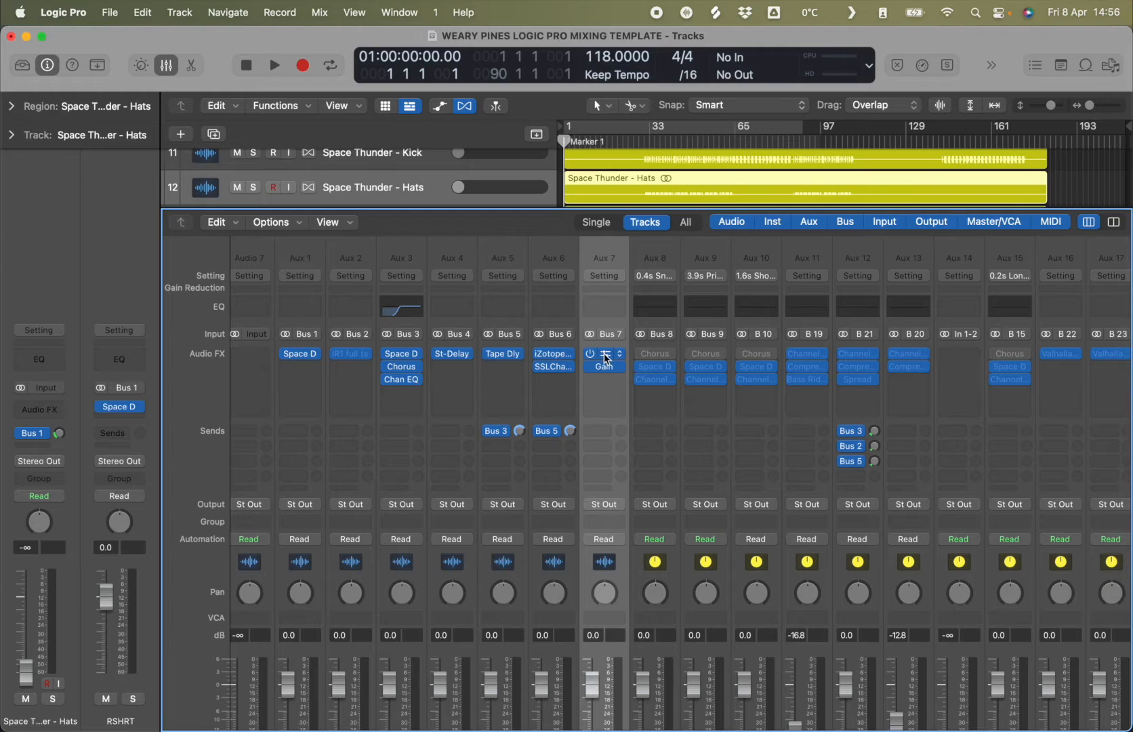
click(605, 357)
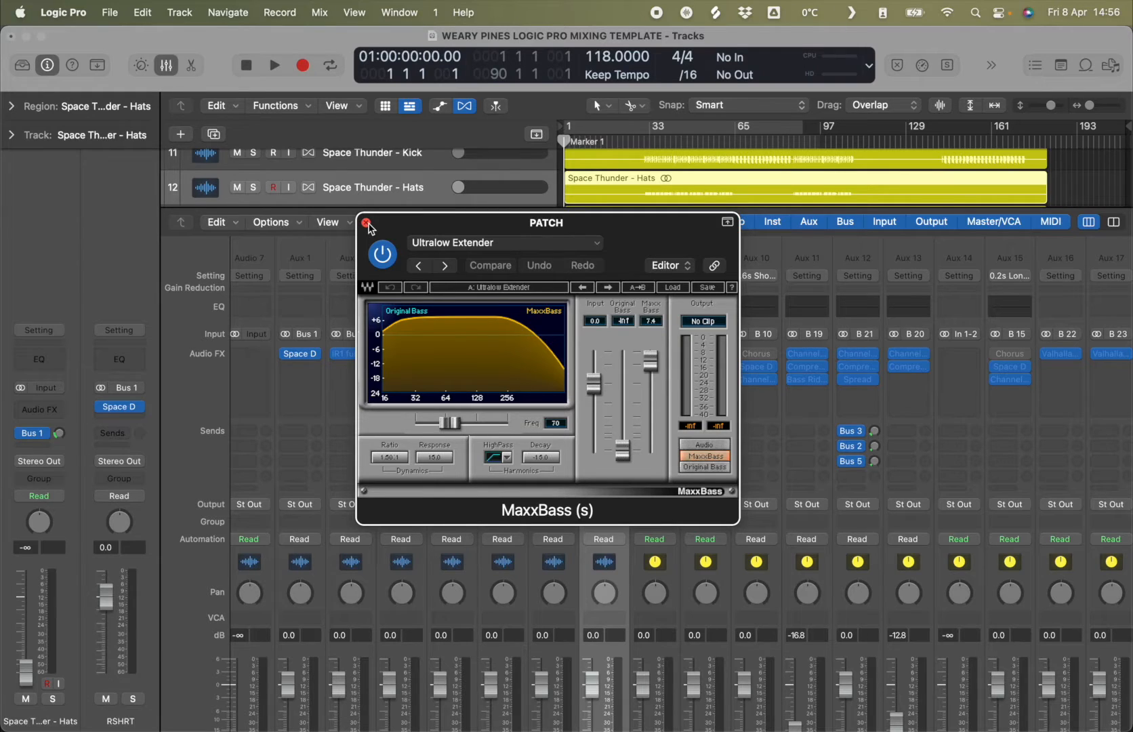
click(365, 223)
scroll(603, 528, down, 5)
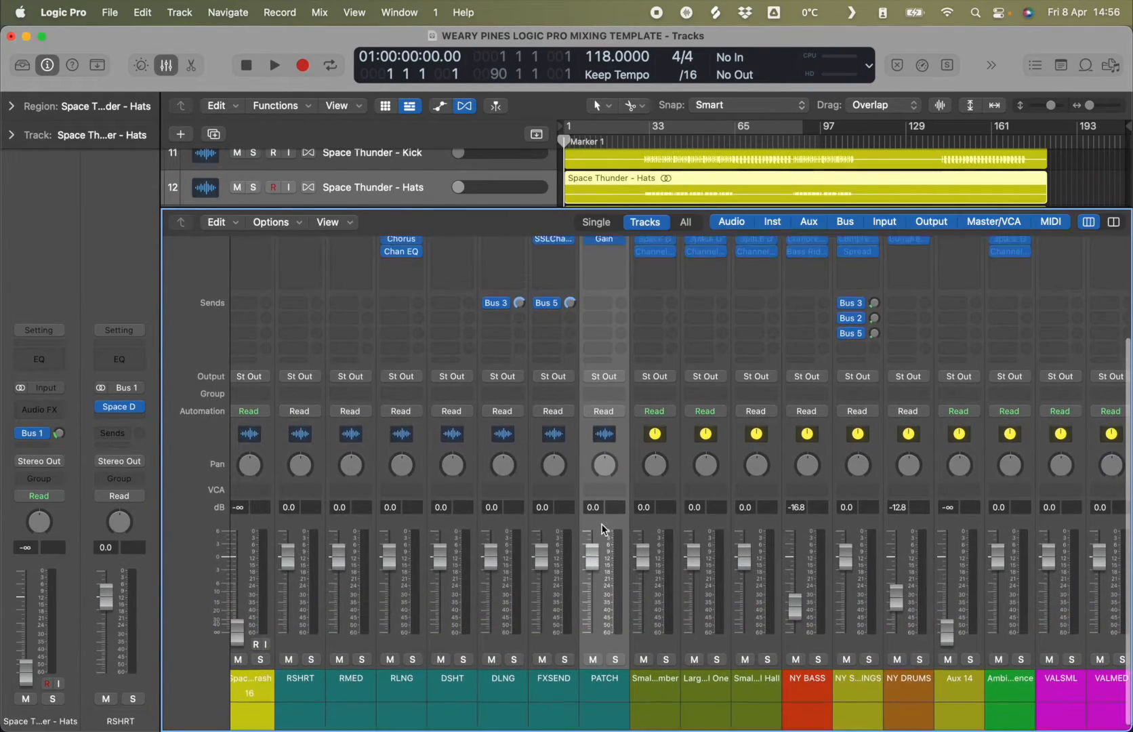
Open the Gain plug-in on the PATCH channel, examine its Mono and Swap L/R options, and close it.
scroll(603, 528, up, 2)
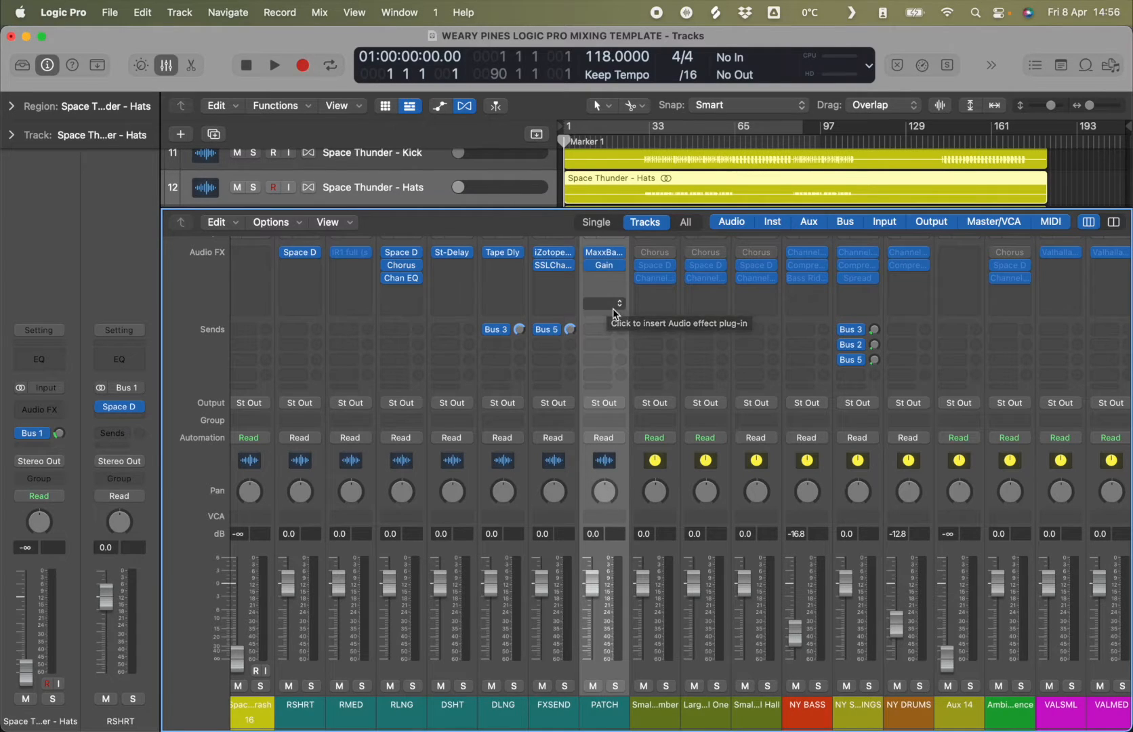
scroll(589, 284, right, 2)
click(578, 271)
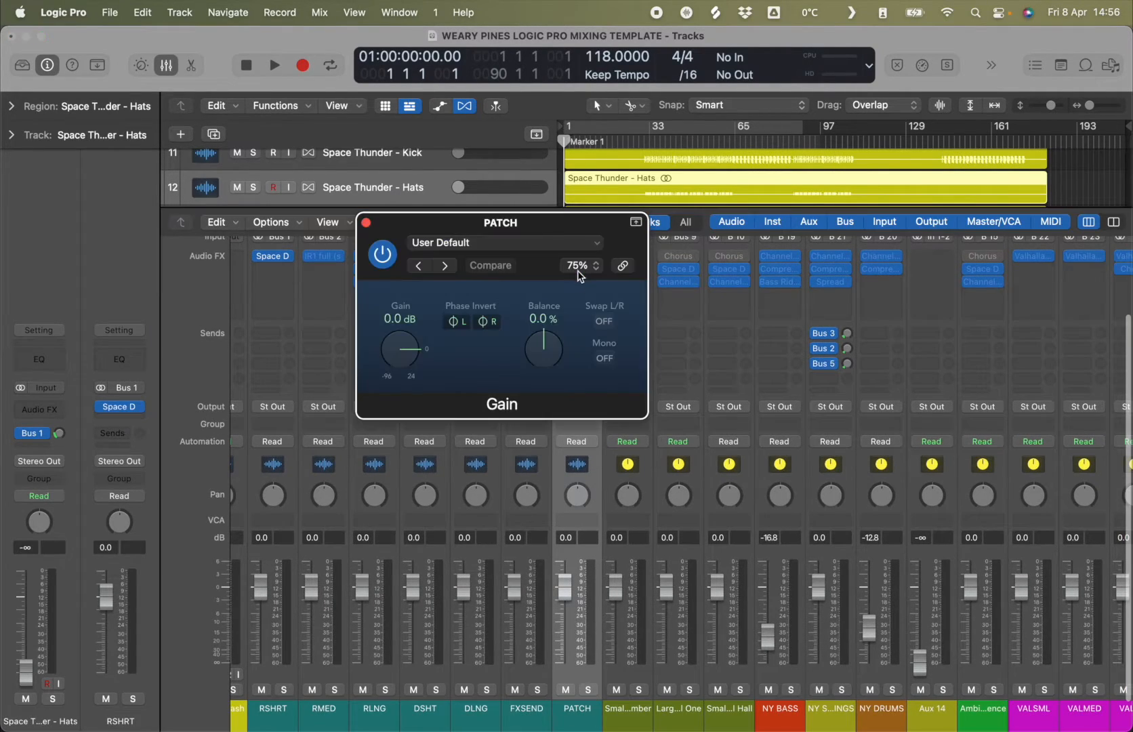
click(613, 364)
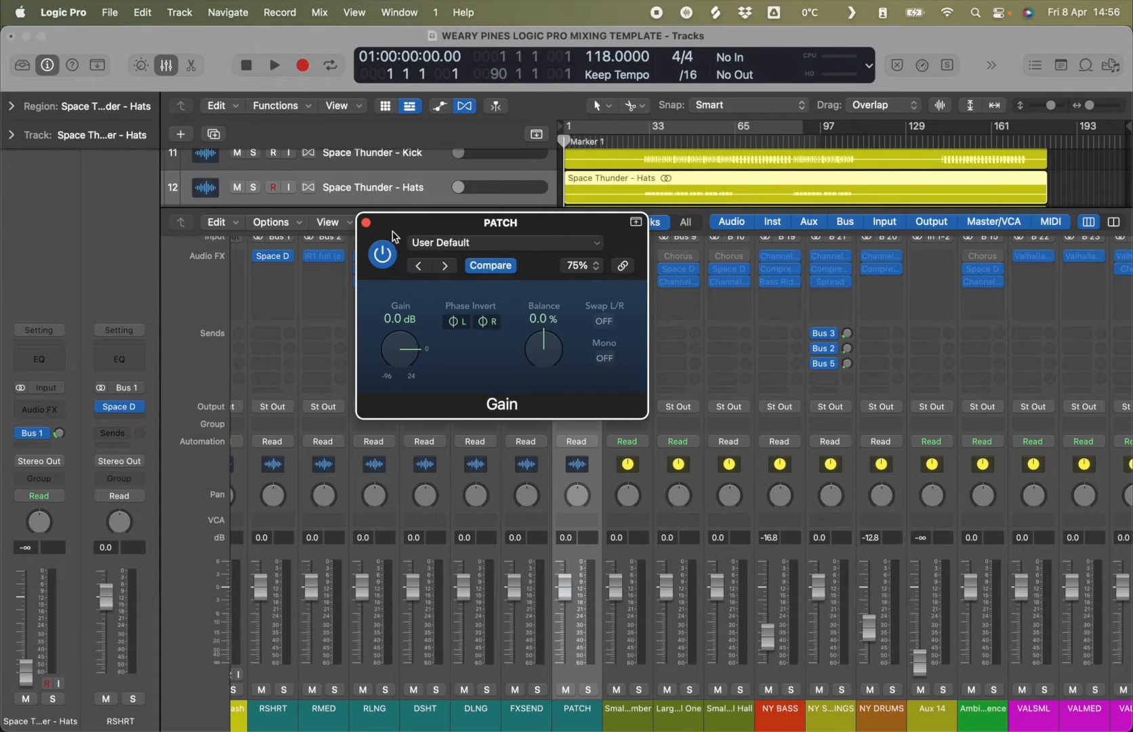
click(366, 222)
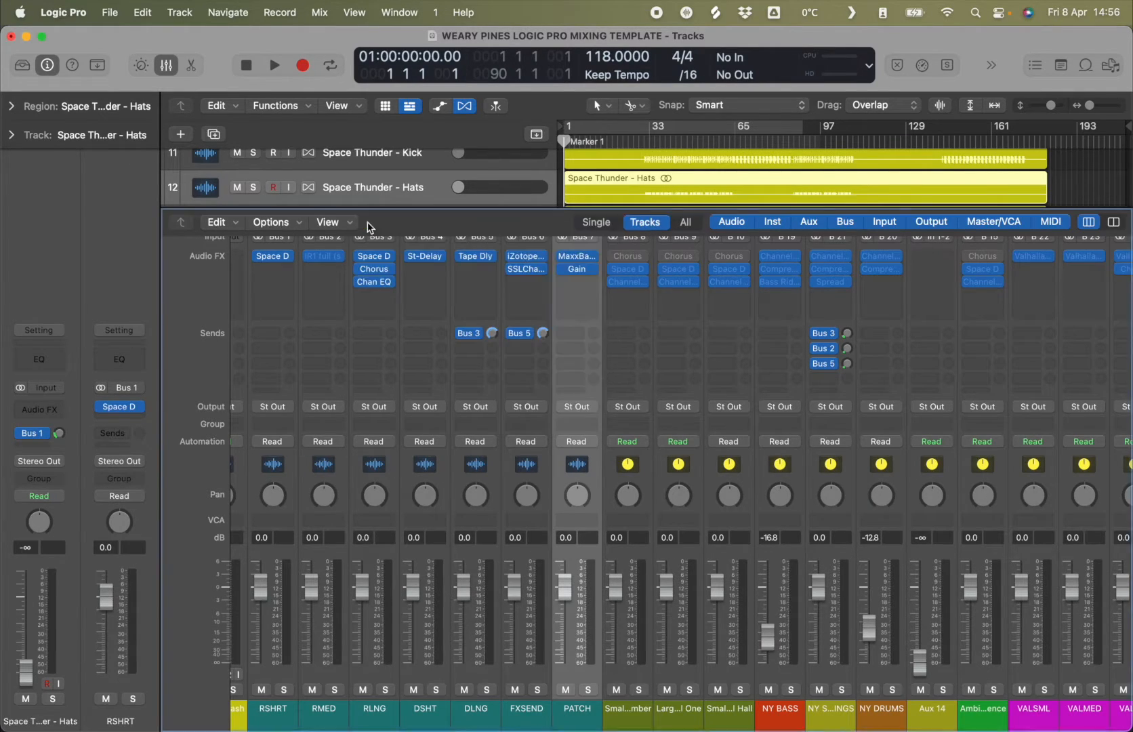
click(580, 270)
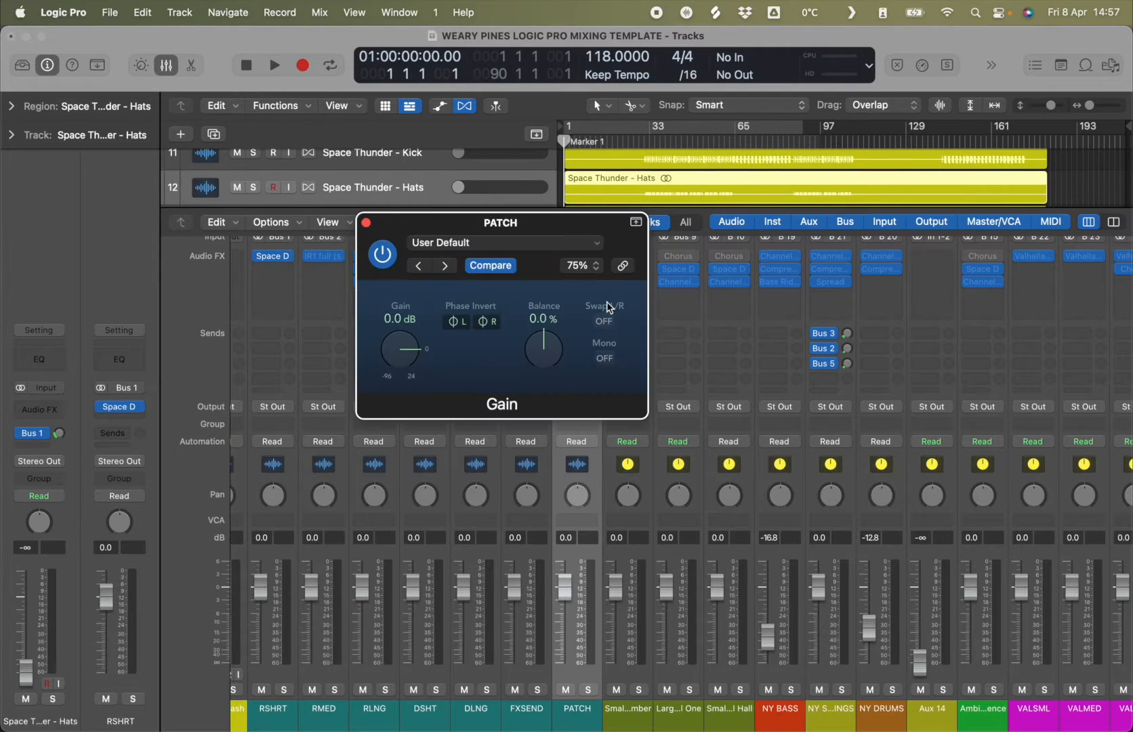
key(super+w)
Examine the Snare Chamber, Prince Hall One and Short Vocal Hall reverb channels, selecting their strips and checking the first one's full name.
scroll(570, 318, down, 1)
scroll(570, 318, right, 1)
scroll(571, 323, right, 3)
click(495, 672)
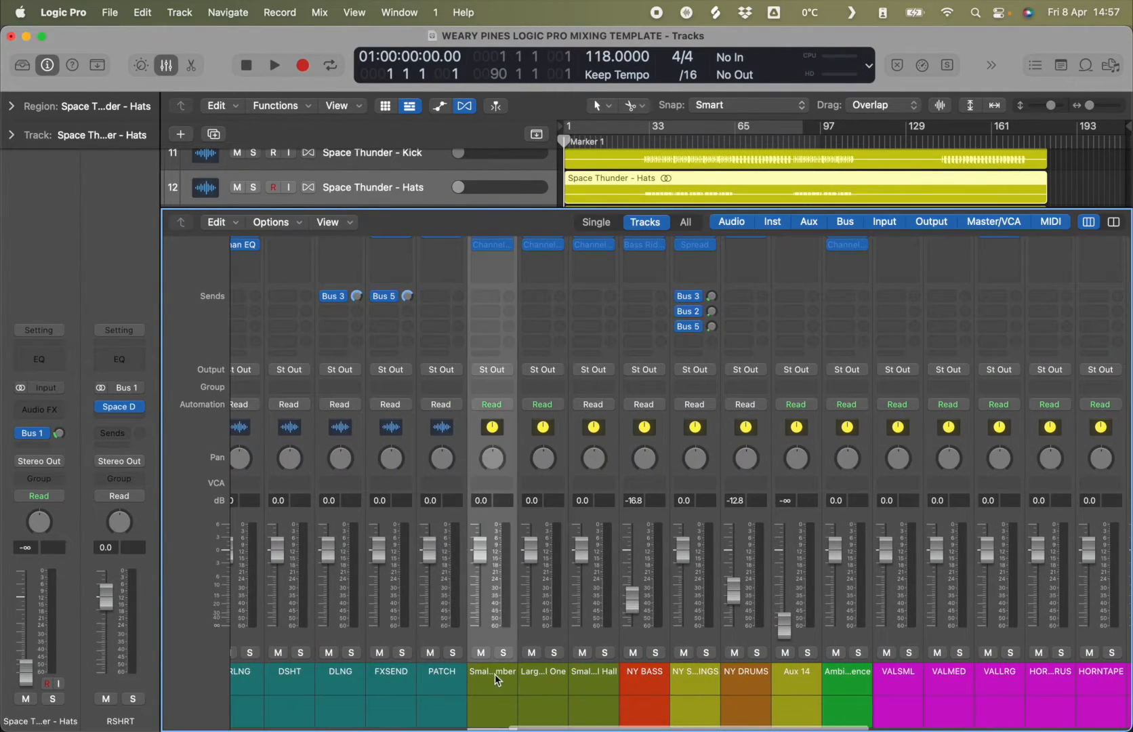
click(536, 676)
click(590, 677)
click(506, 679)
double_click(502, 672)
key(Tab)
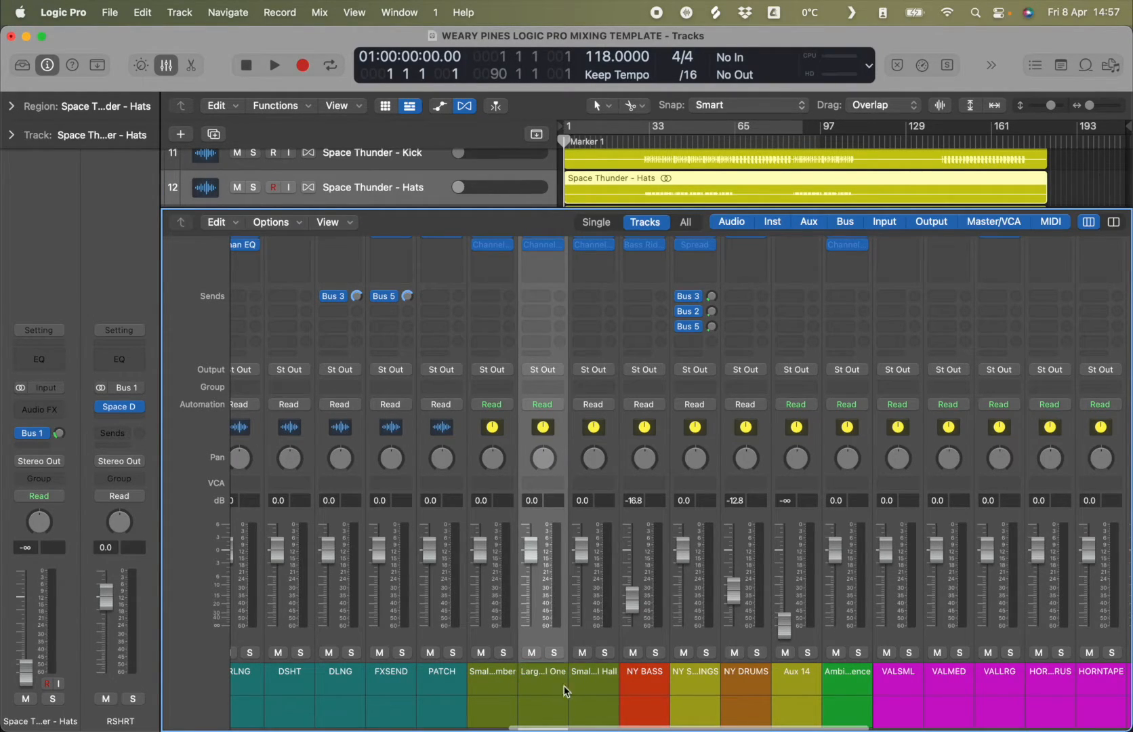
click(595, 682)
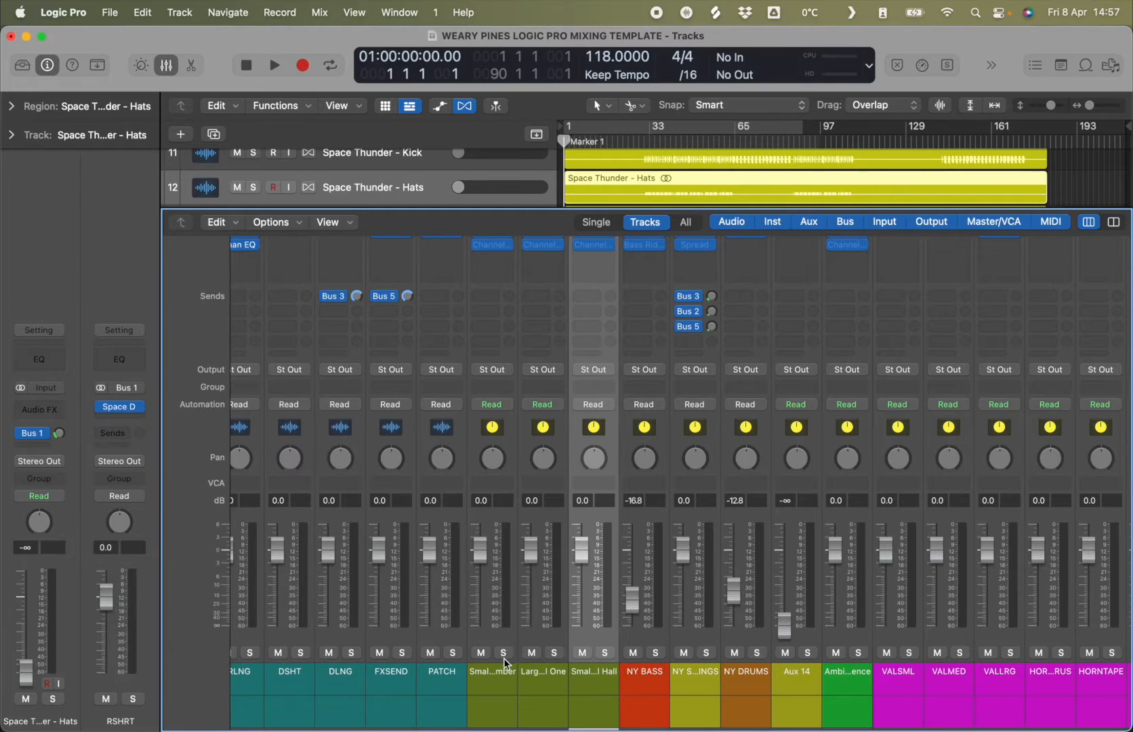
Examine the inserts, sends and faders of the teal effect, green reverb and NY parallel channels.
scroll(581, 661, left, 5)
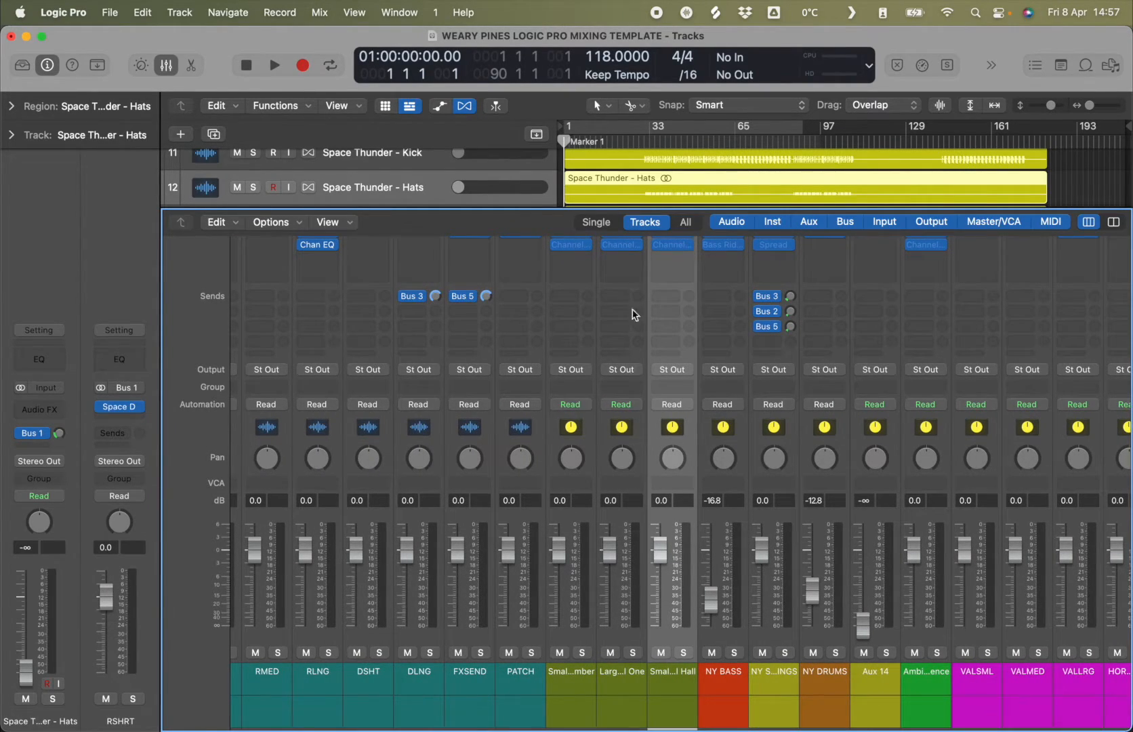
scroll(634, 313, up, 5)
scroll(613, 352, down, 5)
scroll(623, 400, up, 5)
scroll(630, 431, down, 3)
scroll(630, 431, down, 3)
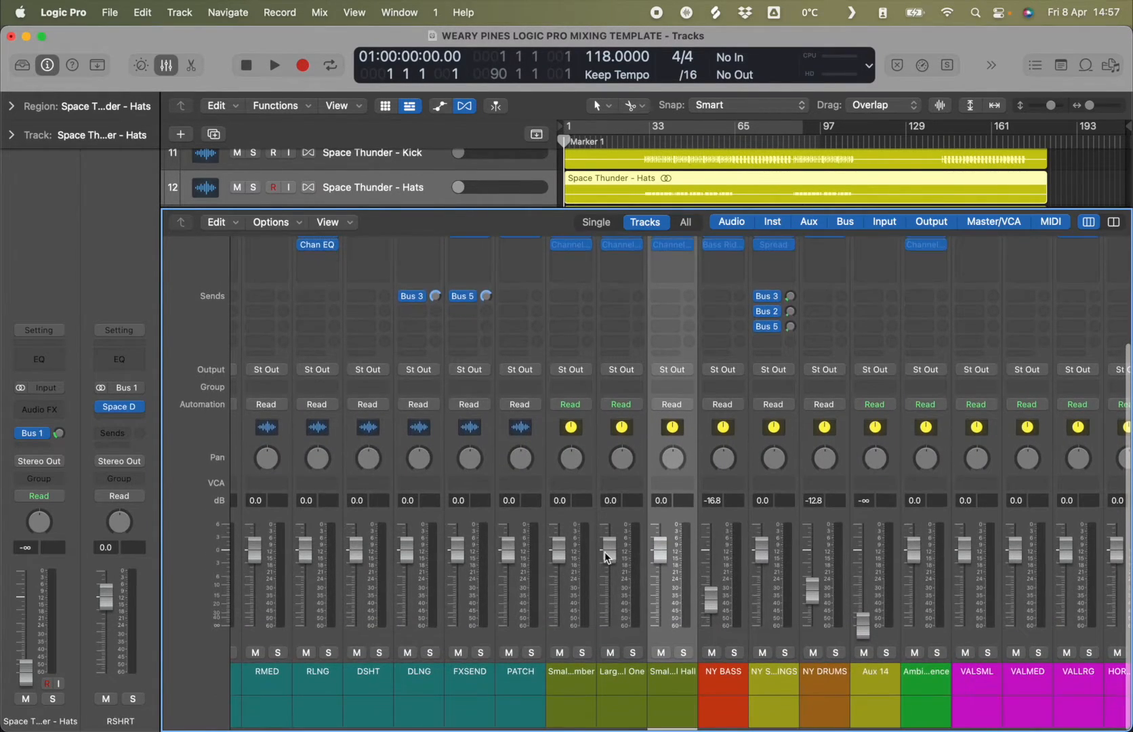
scroll(424, 606, left, 3)
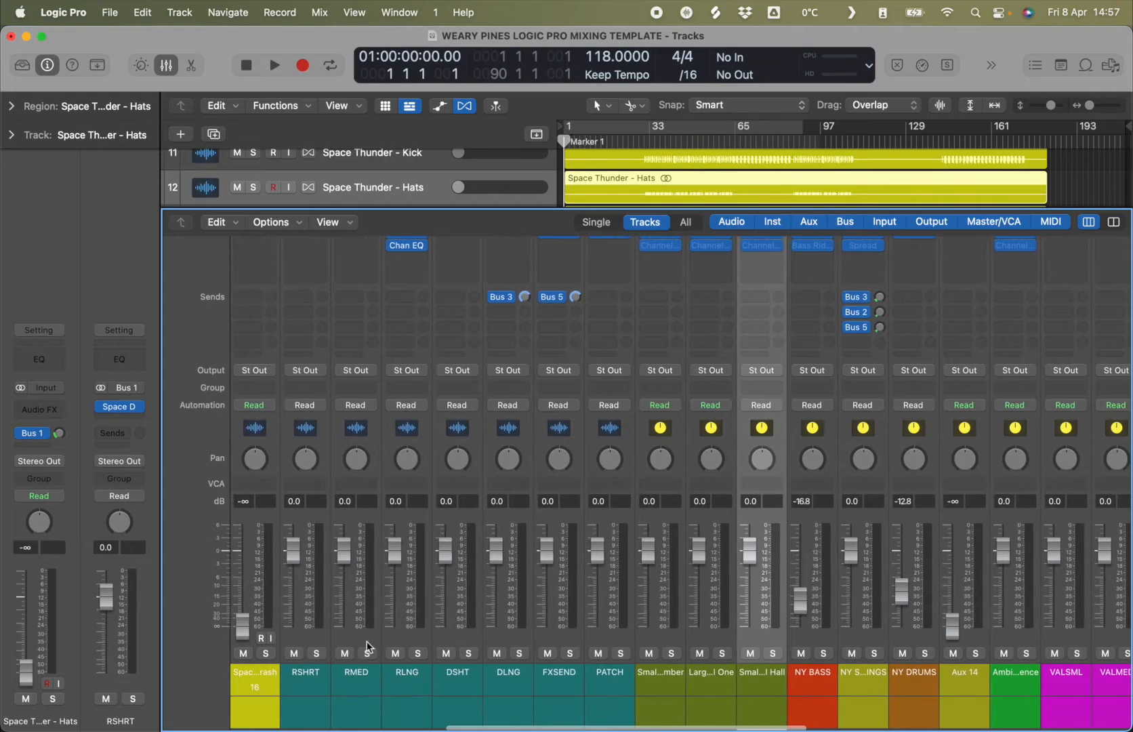
scroll(782, 647, right, 5)
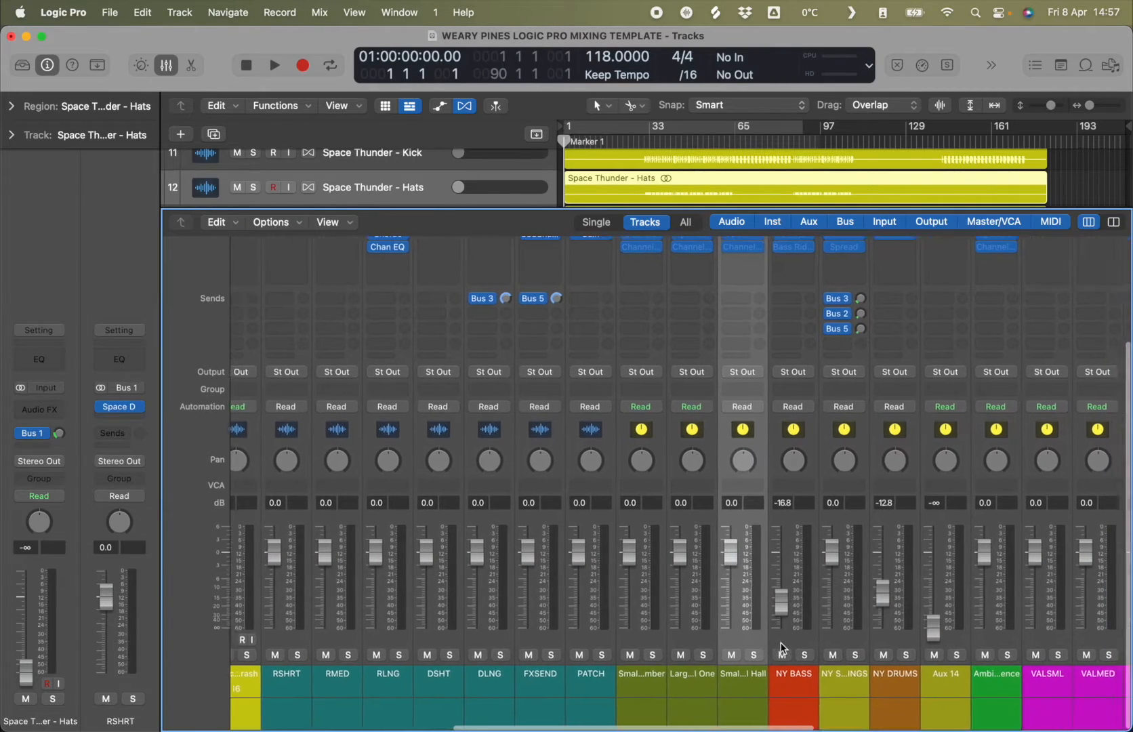
Select the NY BASS parallel channel in the mixer and examine its fader, routing and inserts.
scroll(387, 600, right, 3)
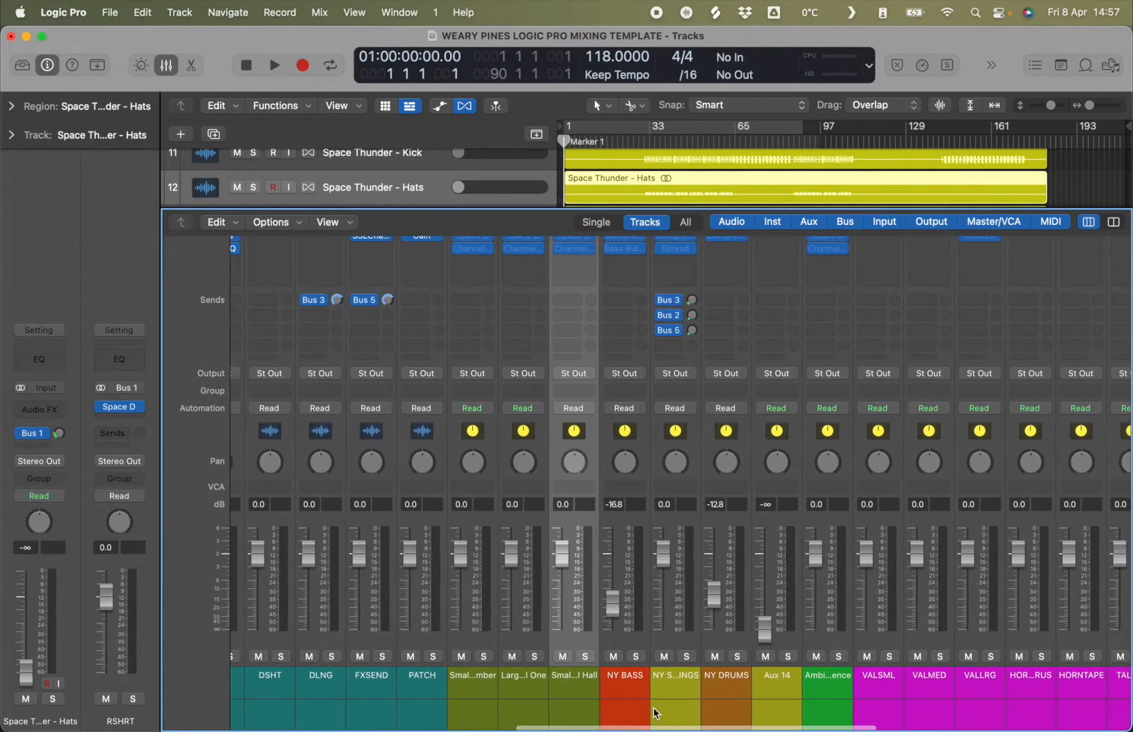
click(557, 674)
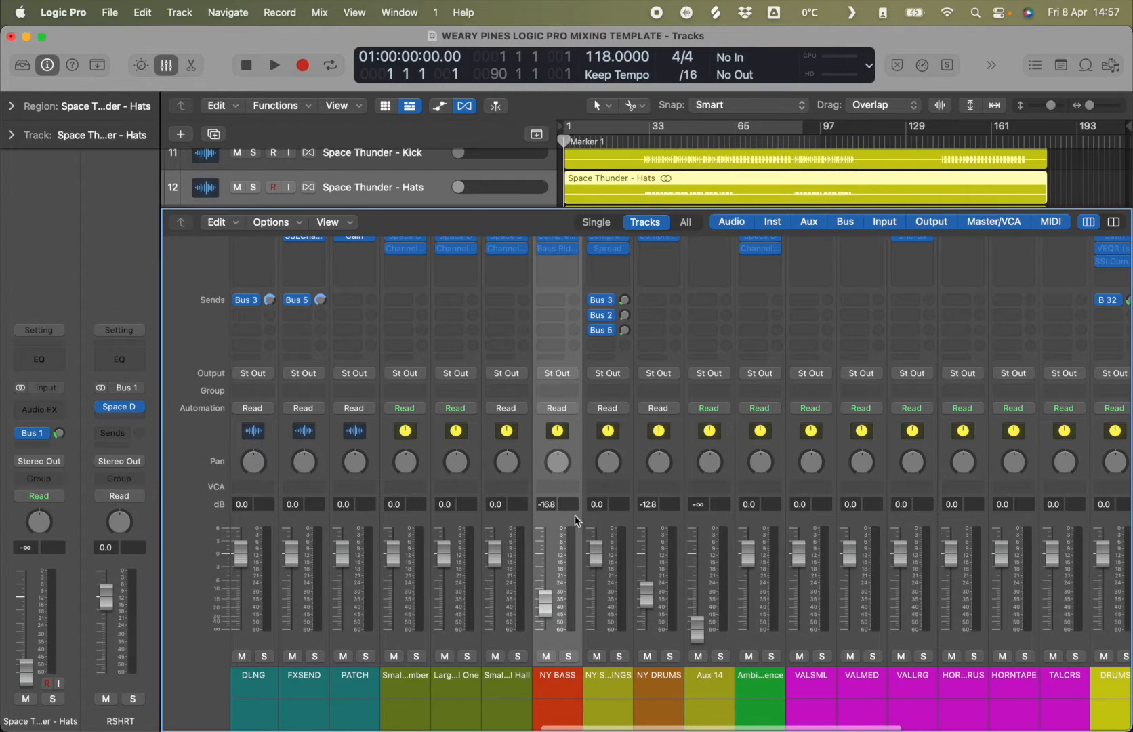
scroll(561, 493, up, 2)
scroll(561, 493, down, 2)
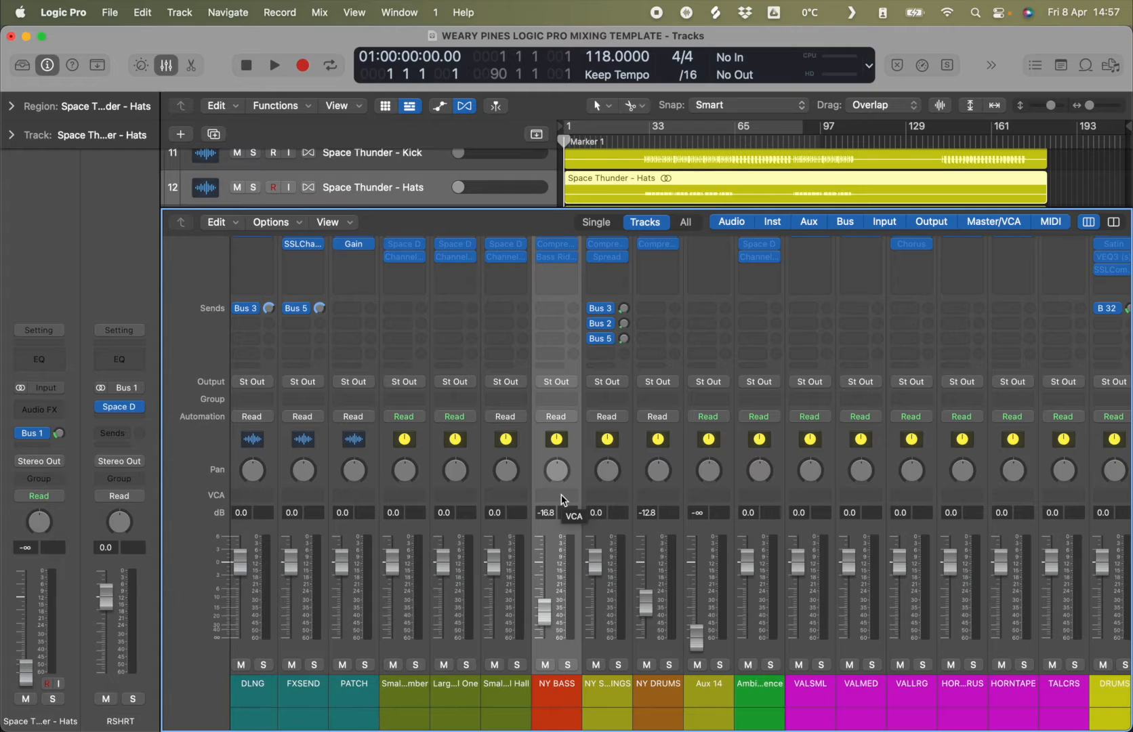
scroll(561, 285, up, 4)
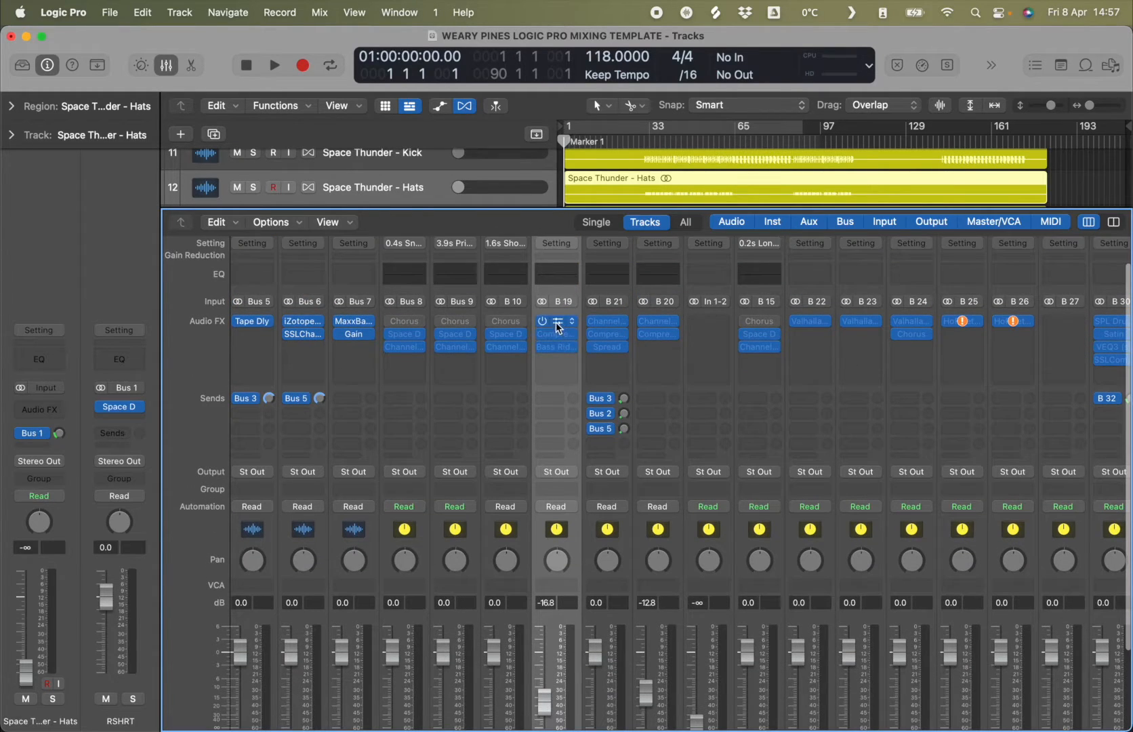
scroll(556, 336, up, 1)
Open the Compressor on the NY BASS channel, examine its nydrums preset settings, and close the plug-in window.
click(557, 346)
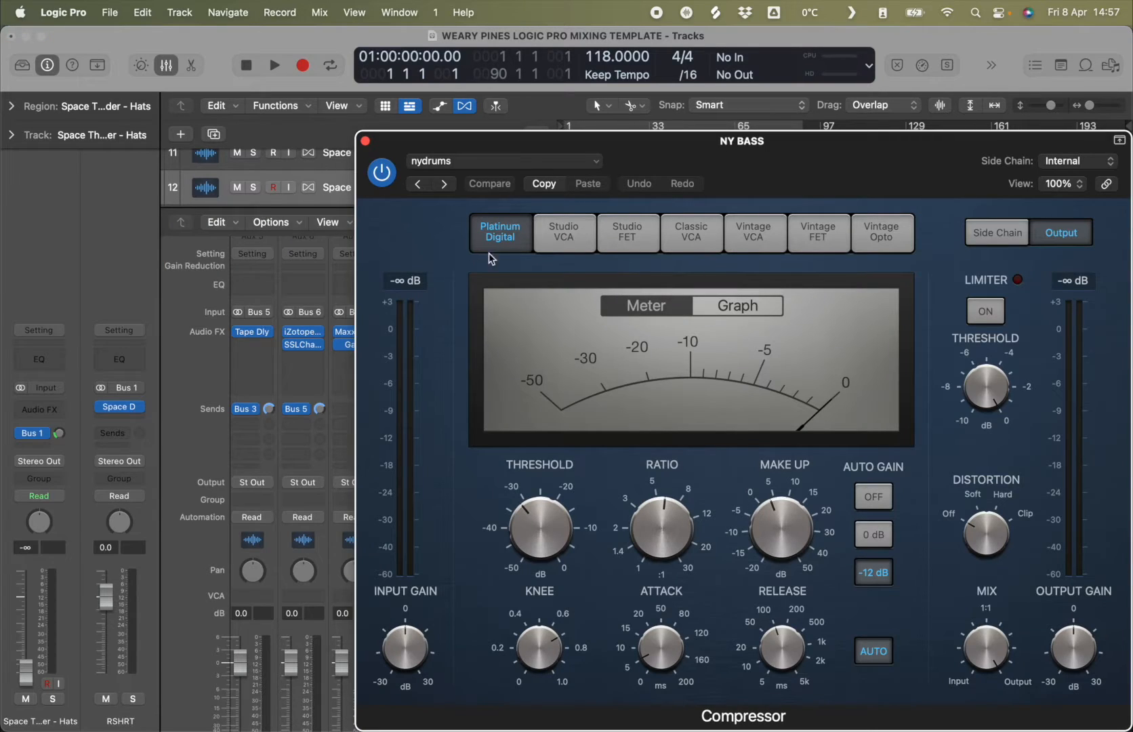
drag(618, 179, 449, 117)
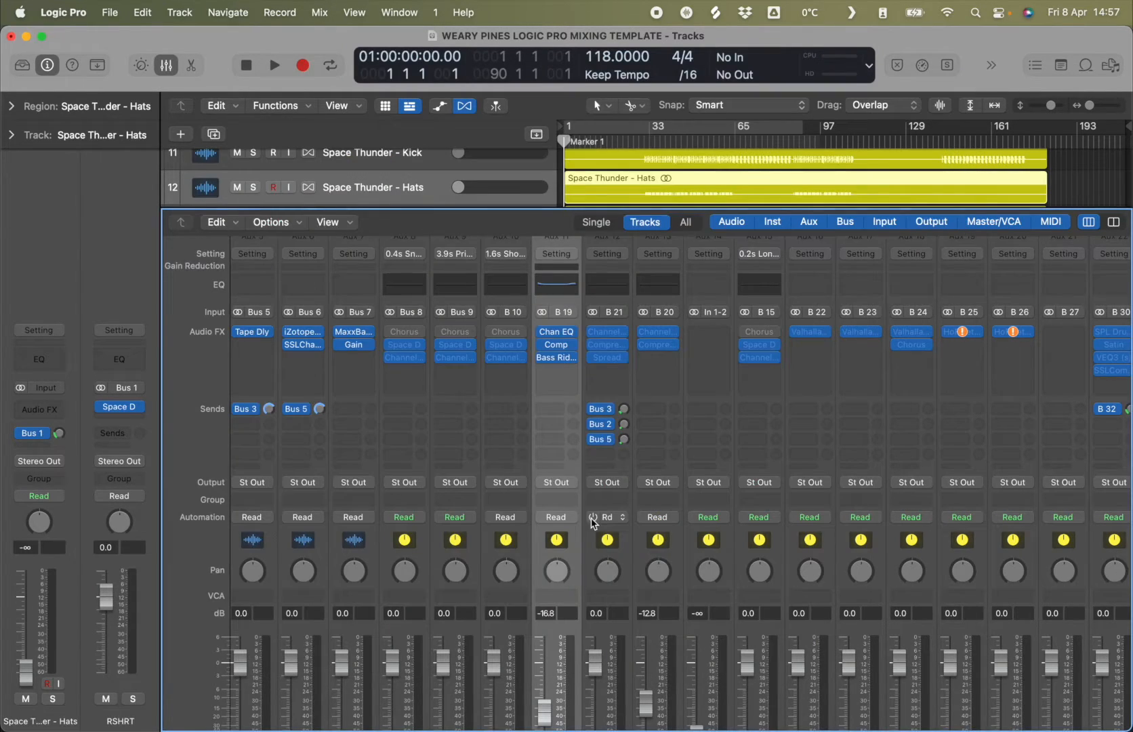
click(197, 80)
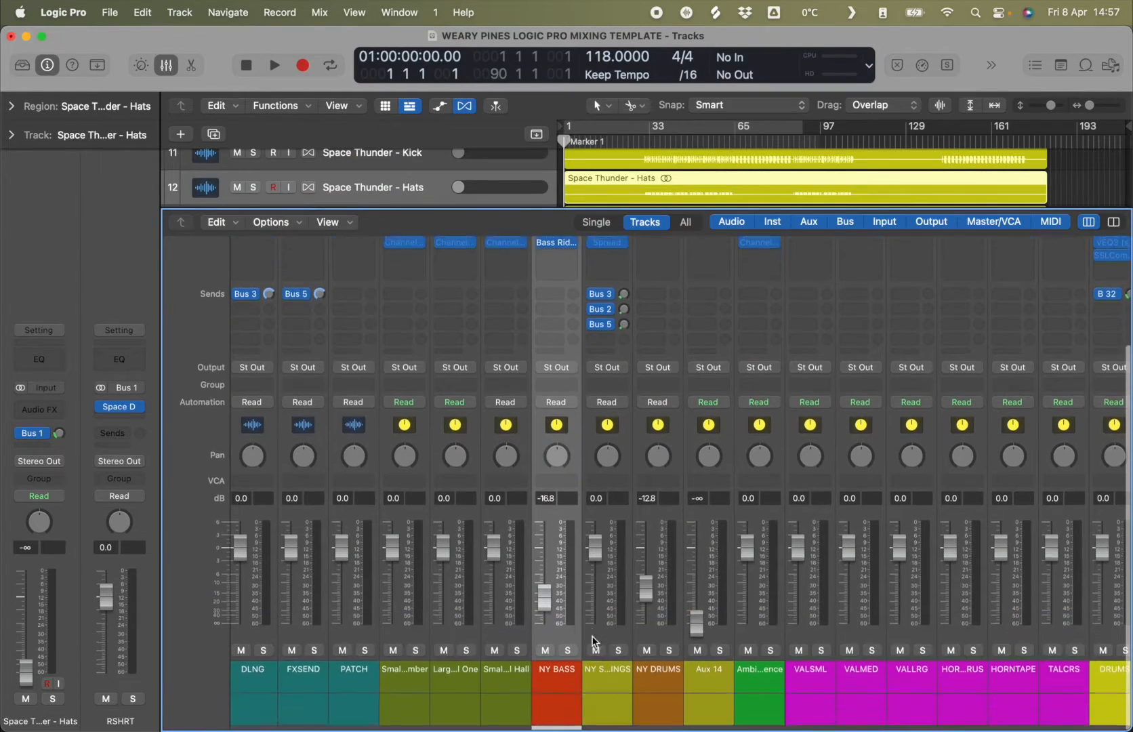
scroll(557, 475, up, 3)
click(556, 302)
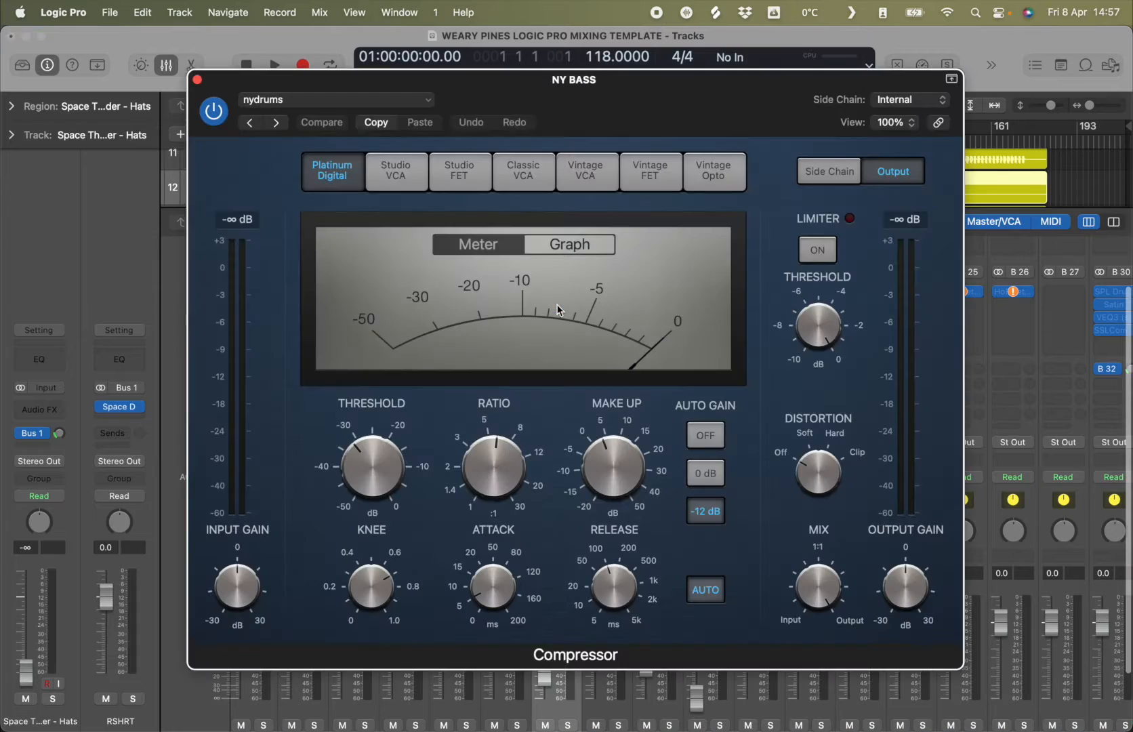
click(197, 79)
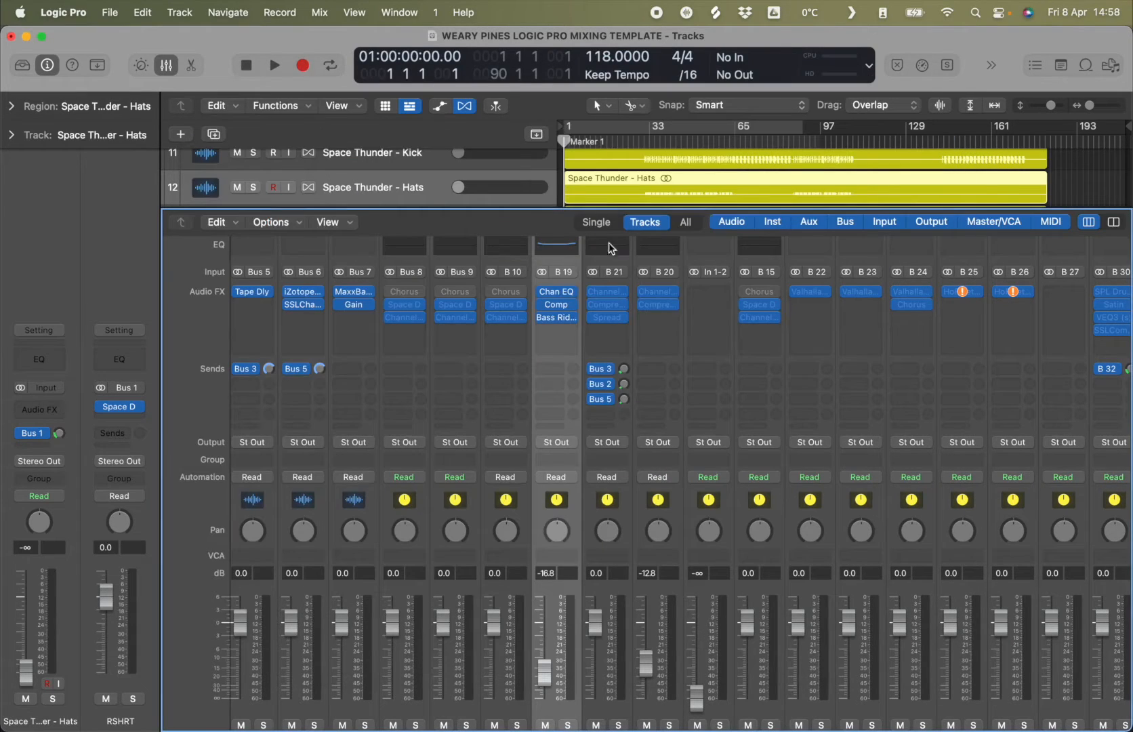
Open the Channel EQ and Bass Rider plug-ins on the NY BASS channel in turn, examine their settings, and close them.
click(557, 295)
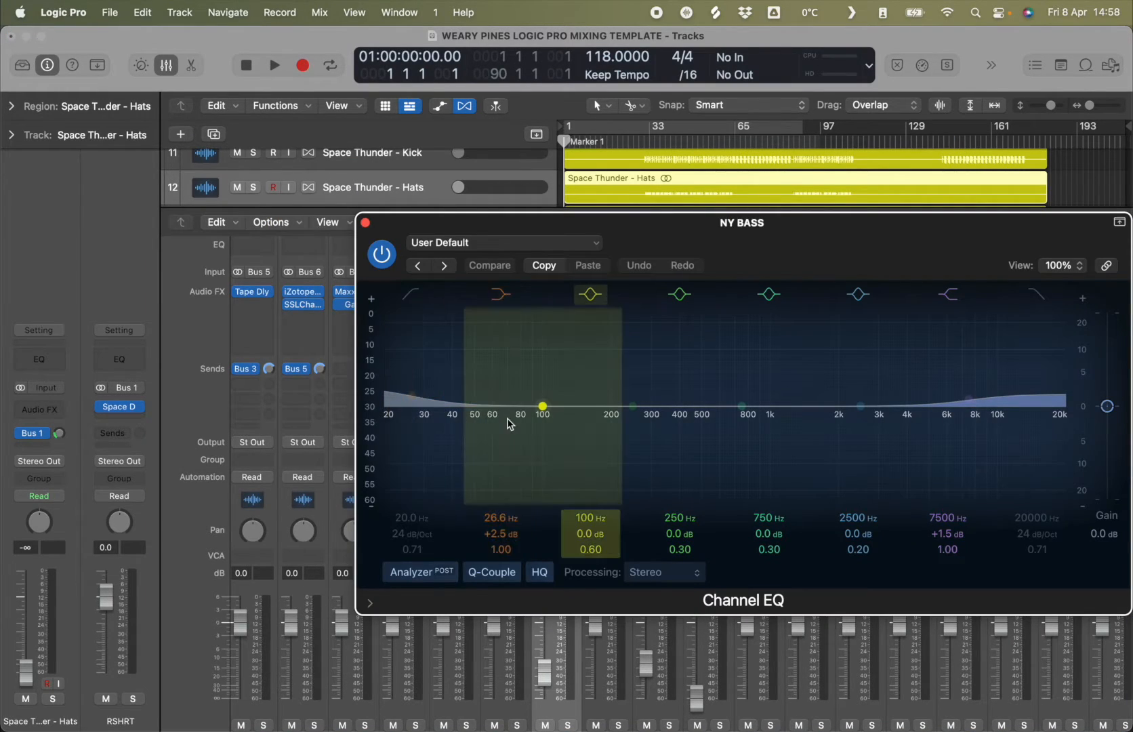
click(366, 223)
click(557, 319)
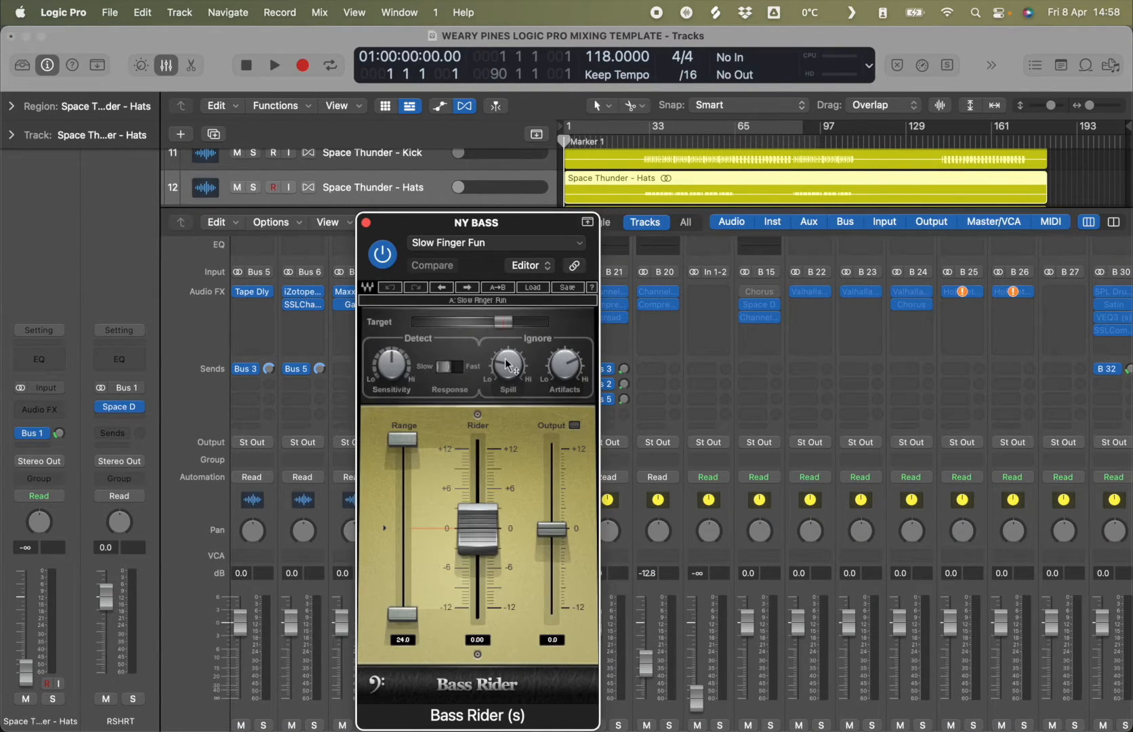
mouse_move(506, 364)
click(365, 223)
Solo and unsolo the NY DRUMS channel, reselect NY BASS, and examine its strip.
scroll(568, 373, down, 3)
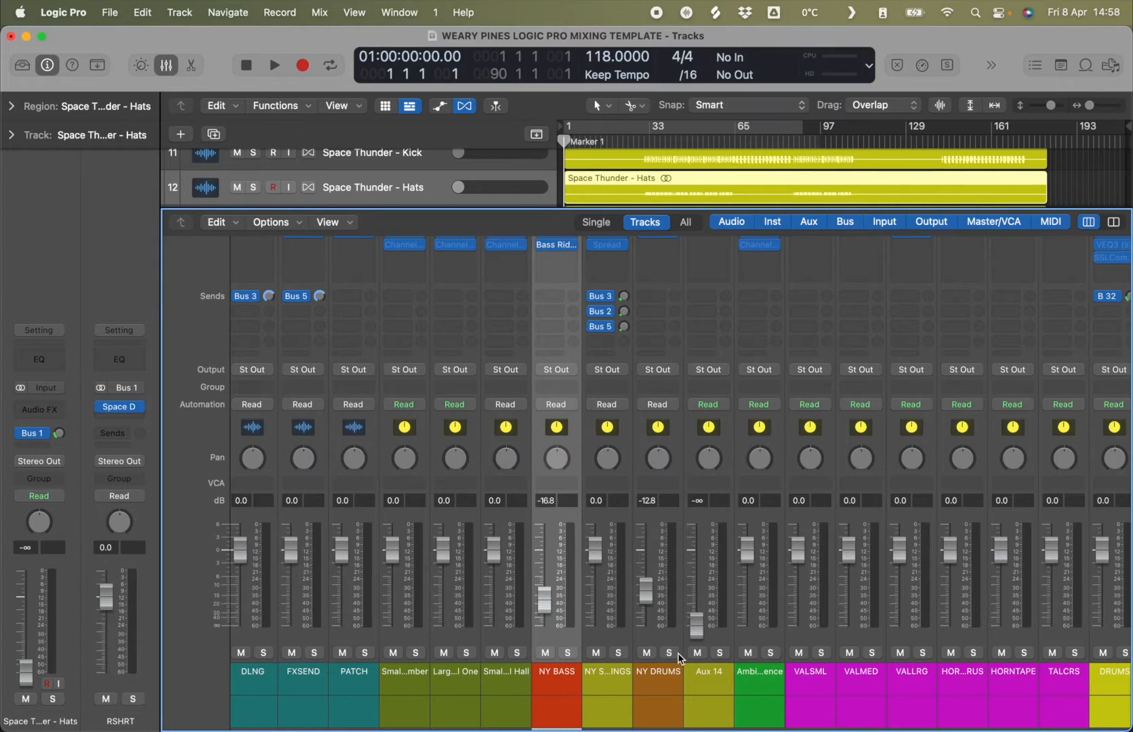
click(670, 651)
click(670, 652)
click(548, 674)
scroll(532, 413, up, 2)
scroll(532, 413, down, 2)
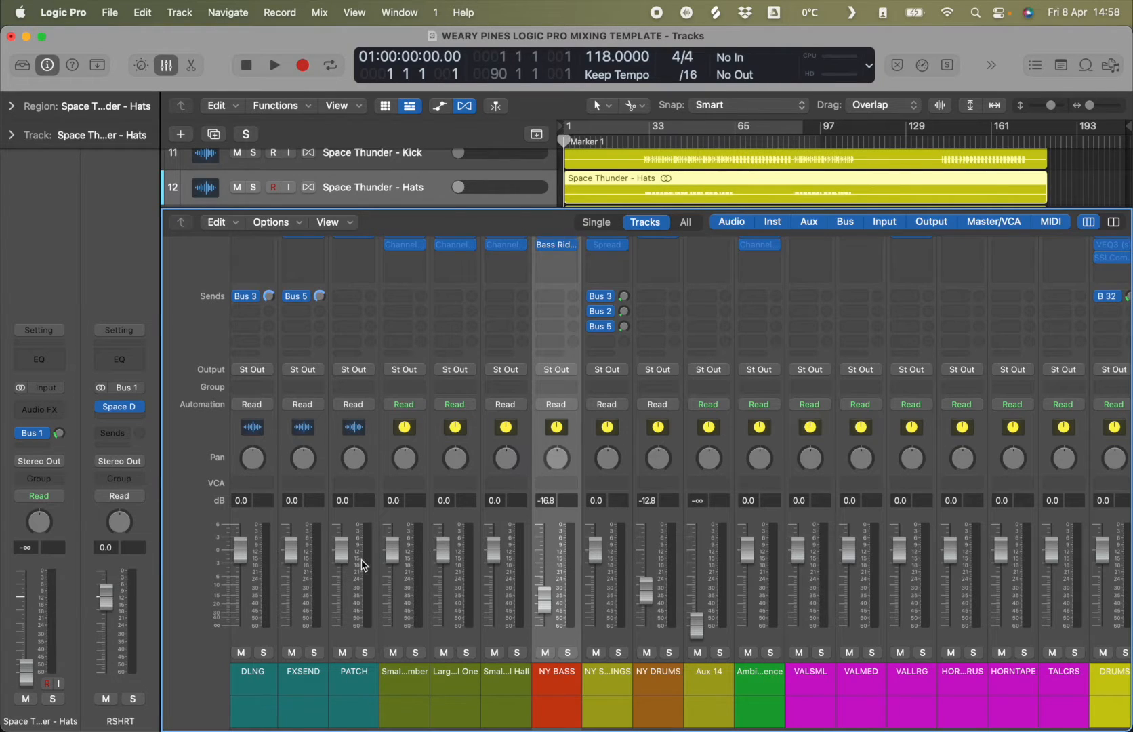
scroll(555, 615, up, 3)
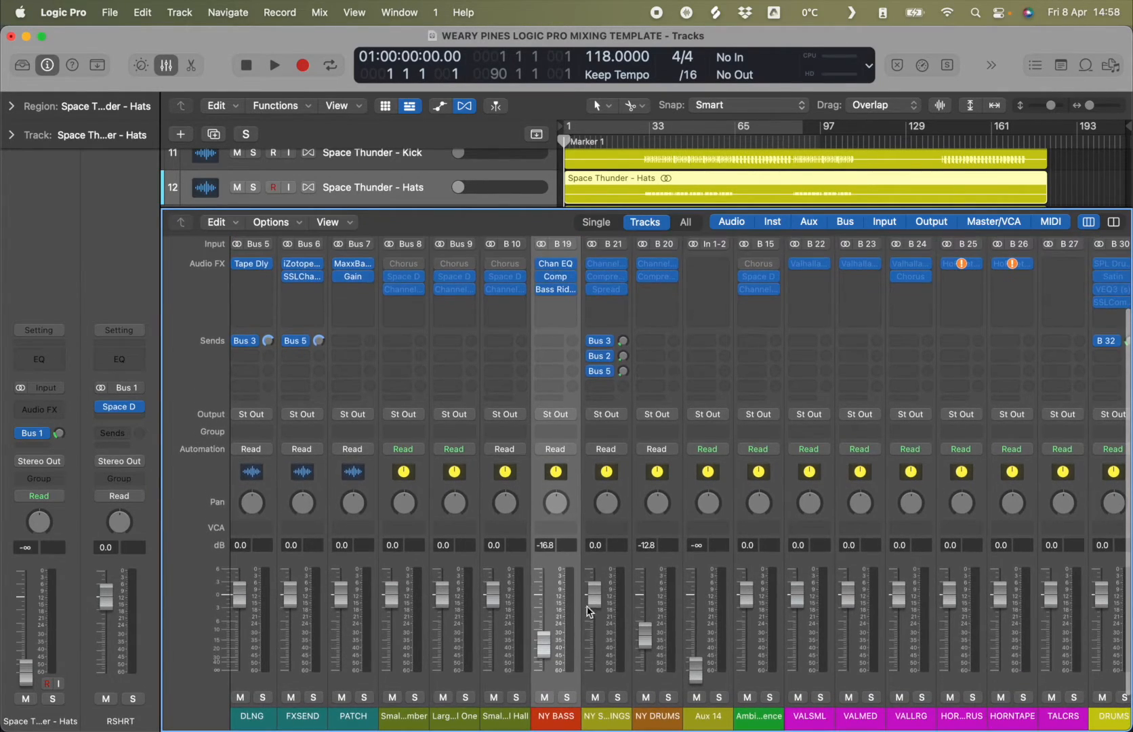
Select the NY STRINGS and NY DRUMS channels and examine their inserts, sends and faders.
scroll(588, 653, right, 2)
scroll(599, 701, down, 1)
double_click(595, 674)
click(637, 673)
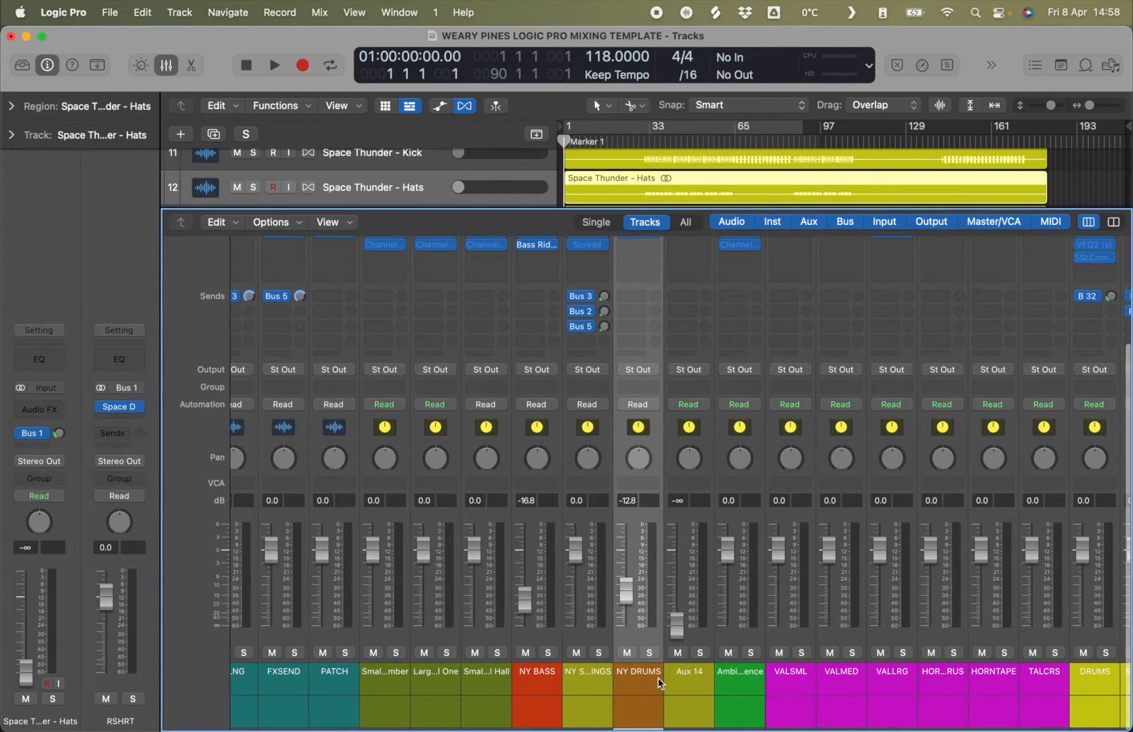
scroll(649, 667, up, 4)
scroll(595, 459, down, 3)
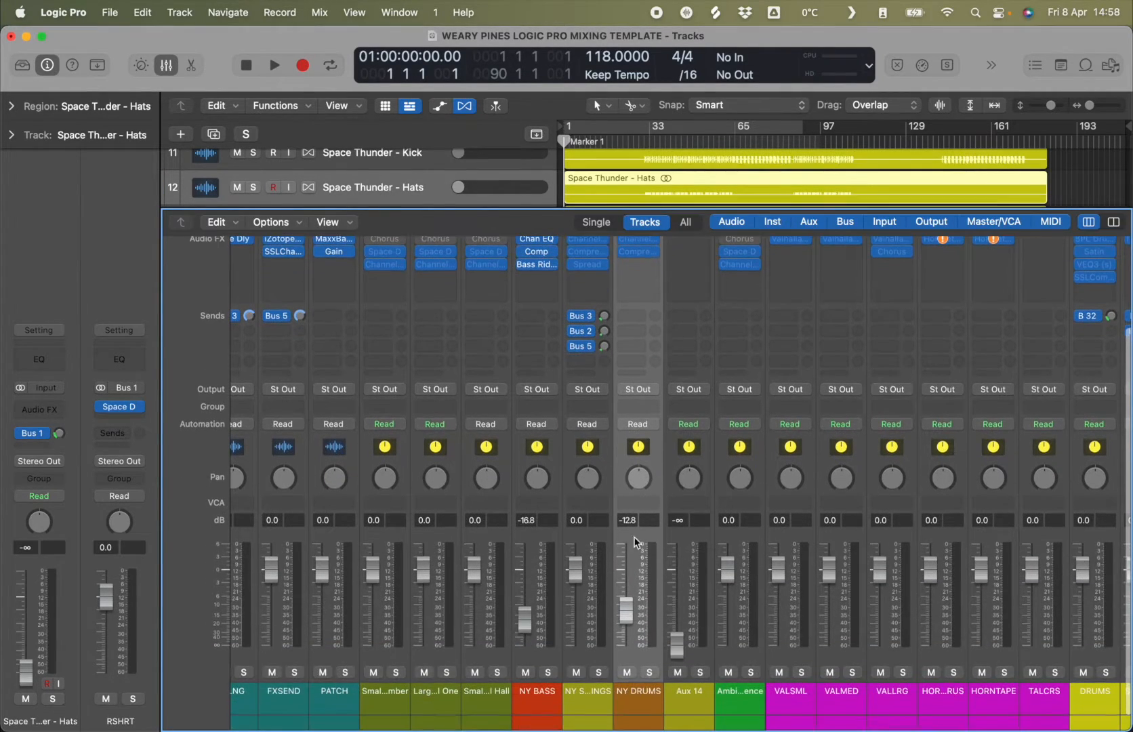
Select the magenta VALSML, VALMED and VALLRG reverb channels one after another to look them over.
scroll(646, 603, right, 5)
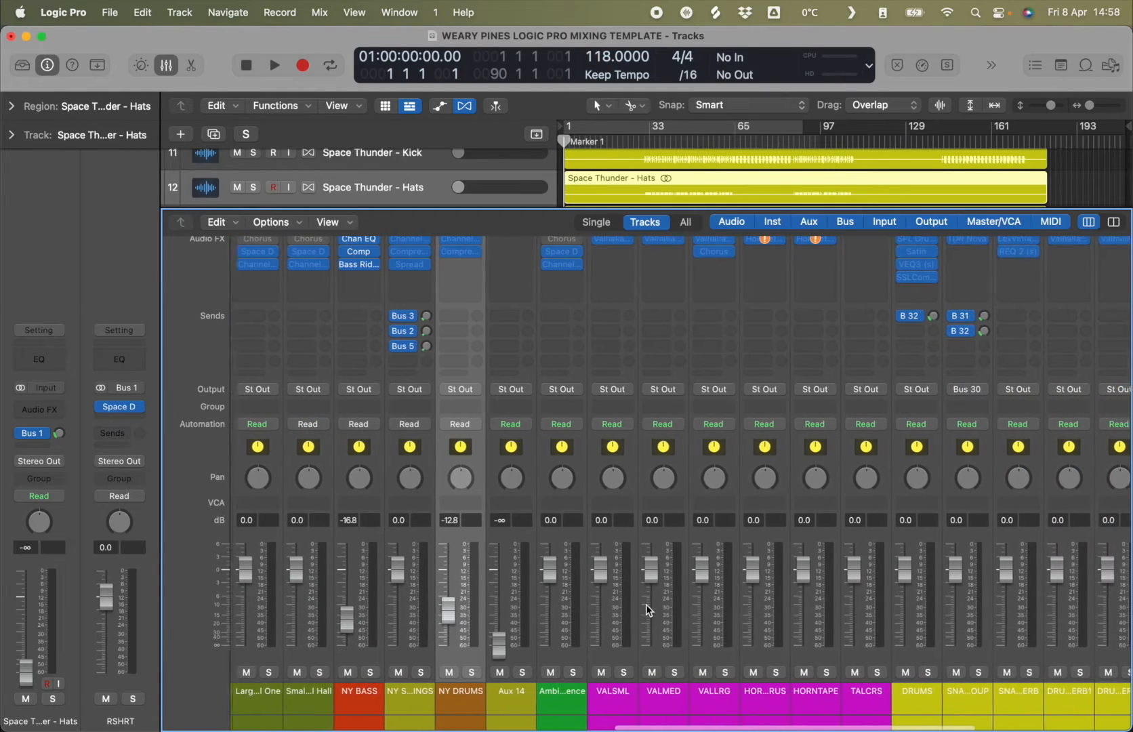
scroll(557, 642, right, 5)
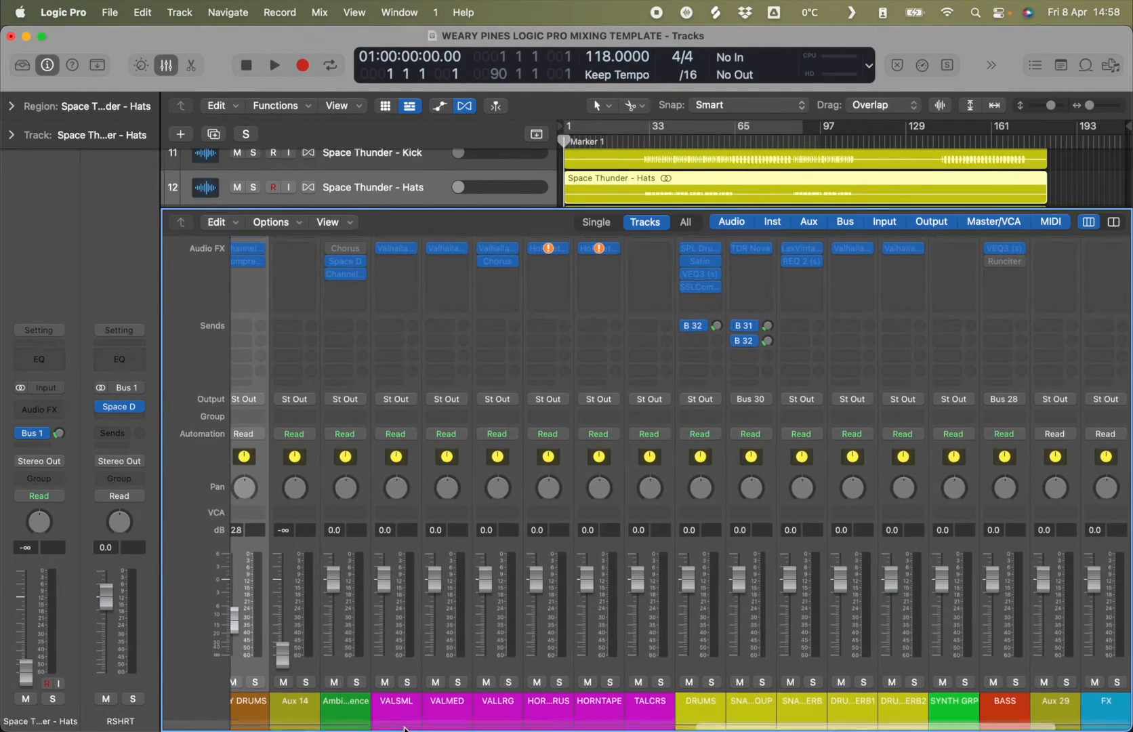
scroll(401, 692, down, 1)
click(401, 692)
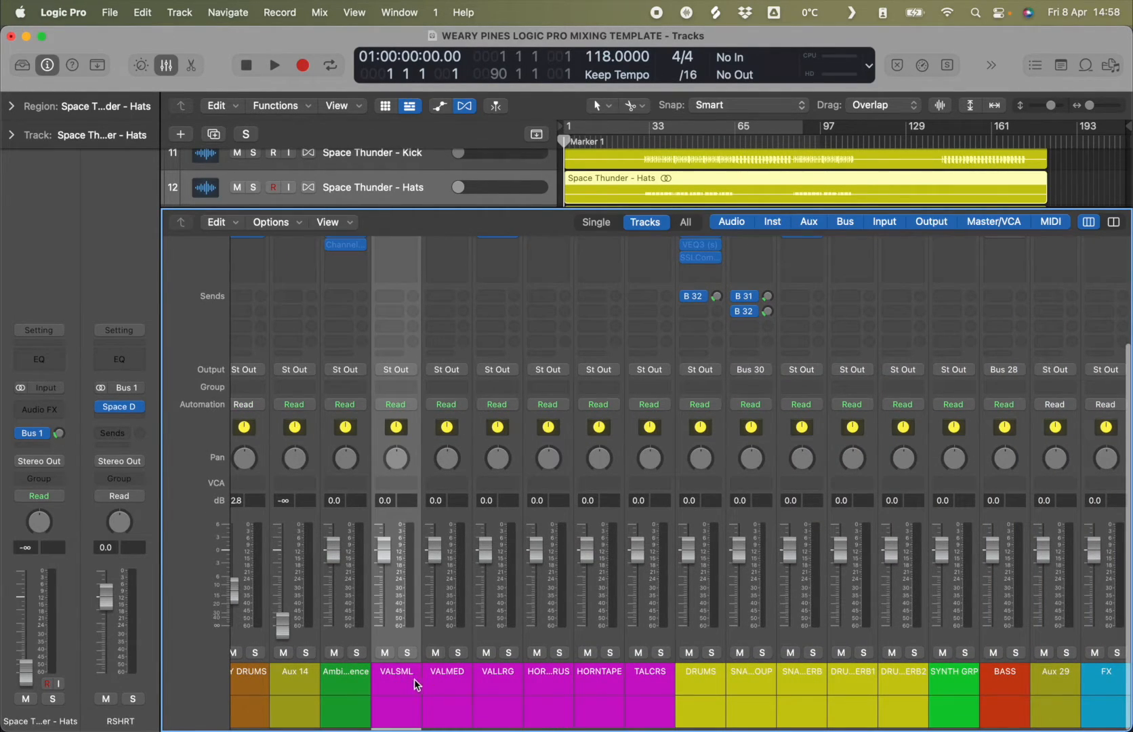
click(451, 677)
click(493, 674)
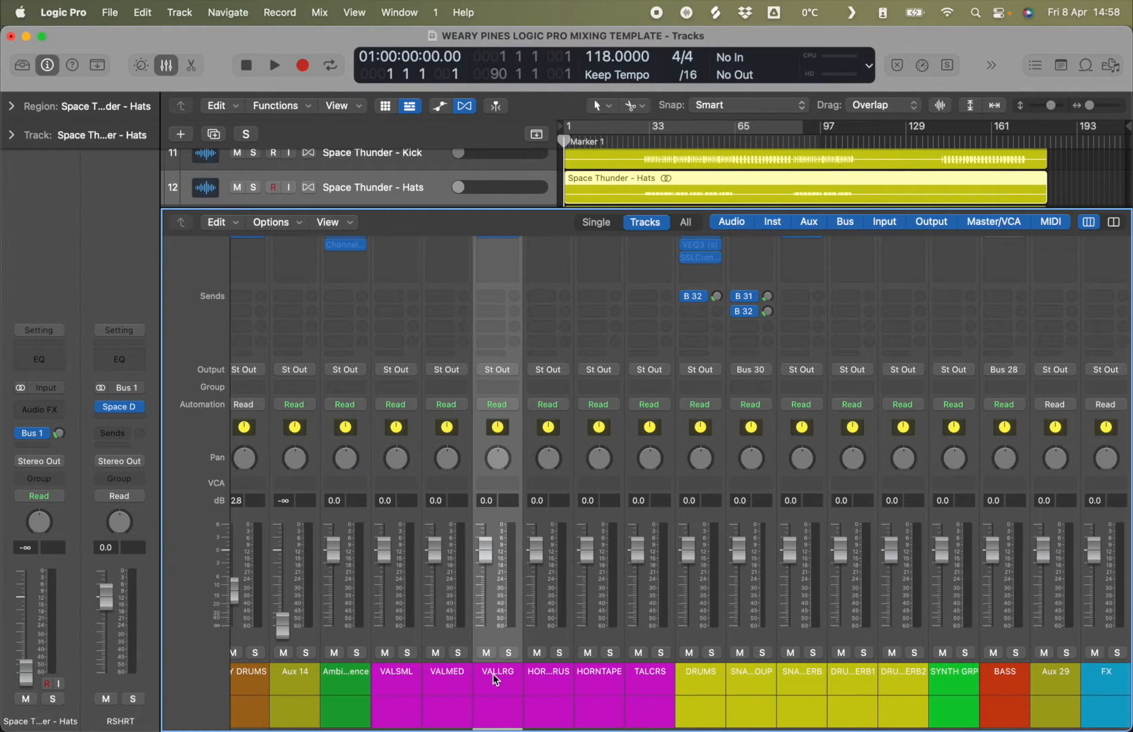
Try to open the Valhalla plug-in on the VALSML channel, dismissing the plug-in loading notice.
scroll(367, 307, up, 4)
click(396, 351)
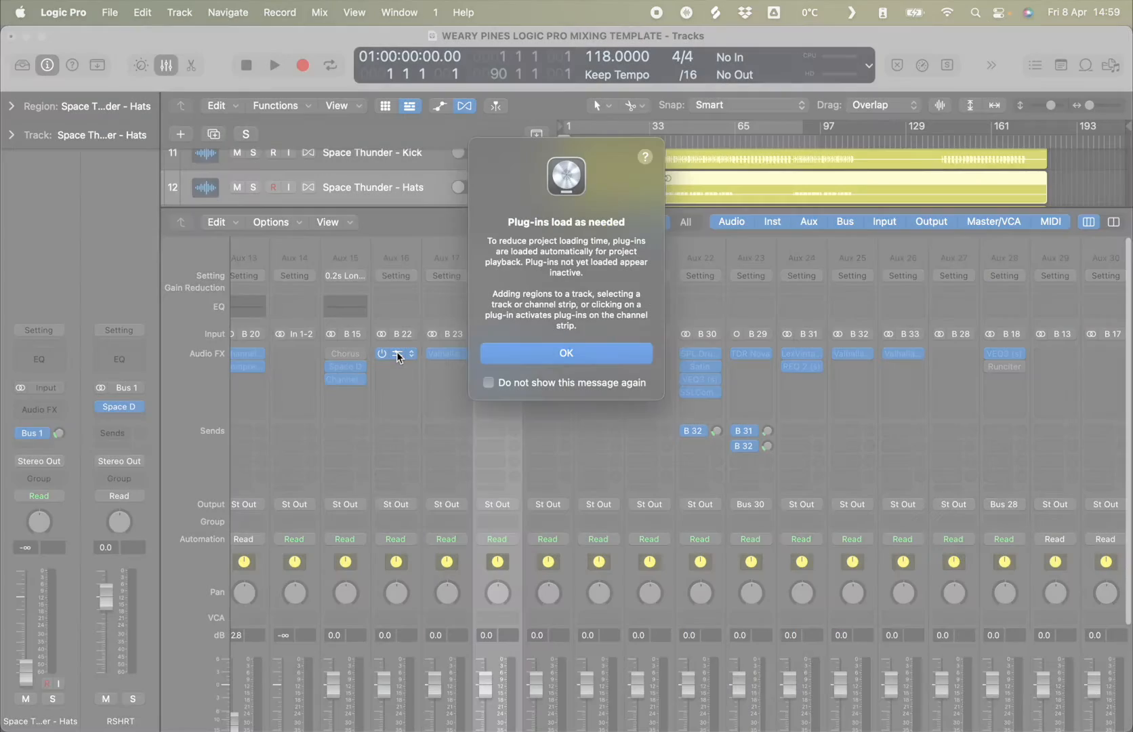
click(555, 358)
click(544, 307)
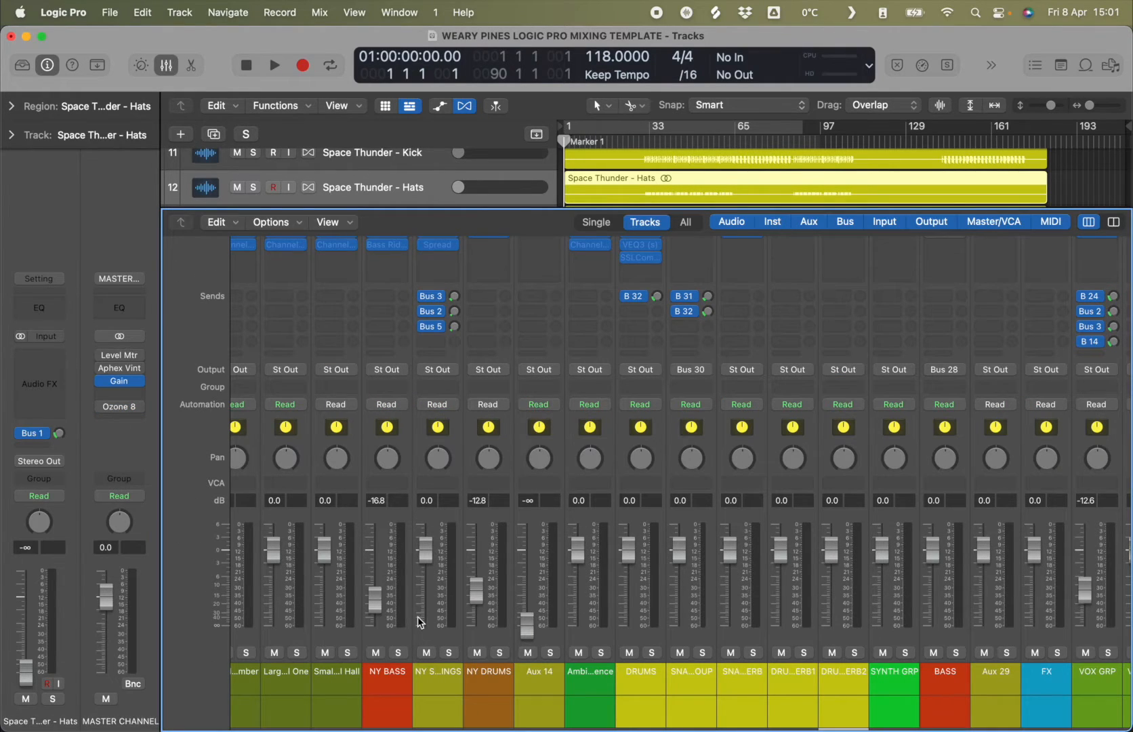
Select the DRUMS and snare group channels, then examine the inserts, input bus and sends of DRUMS.
click(647, 674)
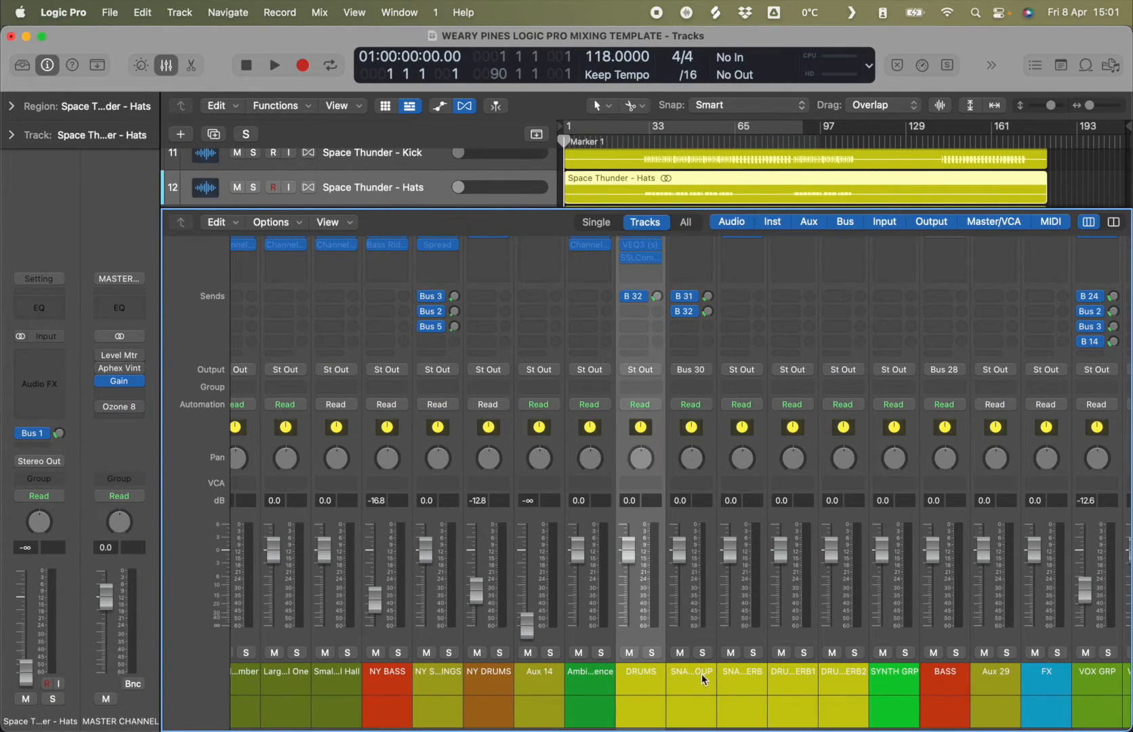
click(701, 673)
click(646, 672)
scroll(475, 335, up, 5)
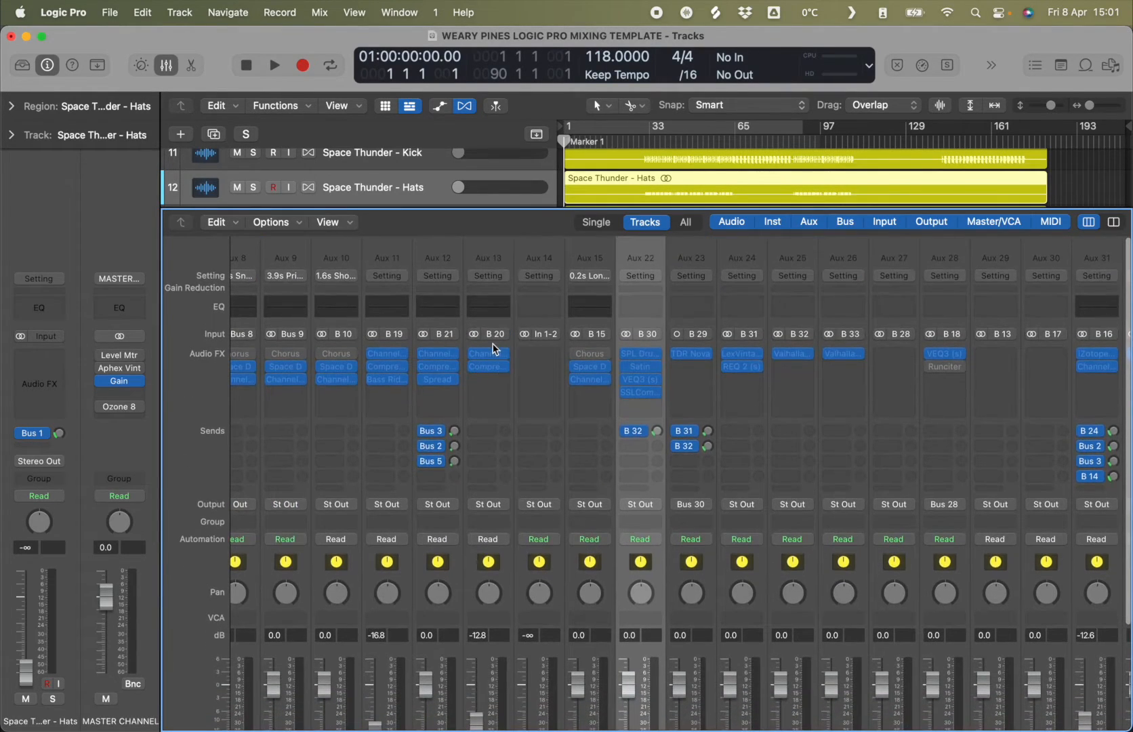
scroll(469, 329, down, 5)
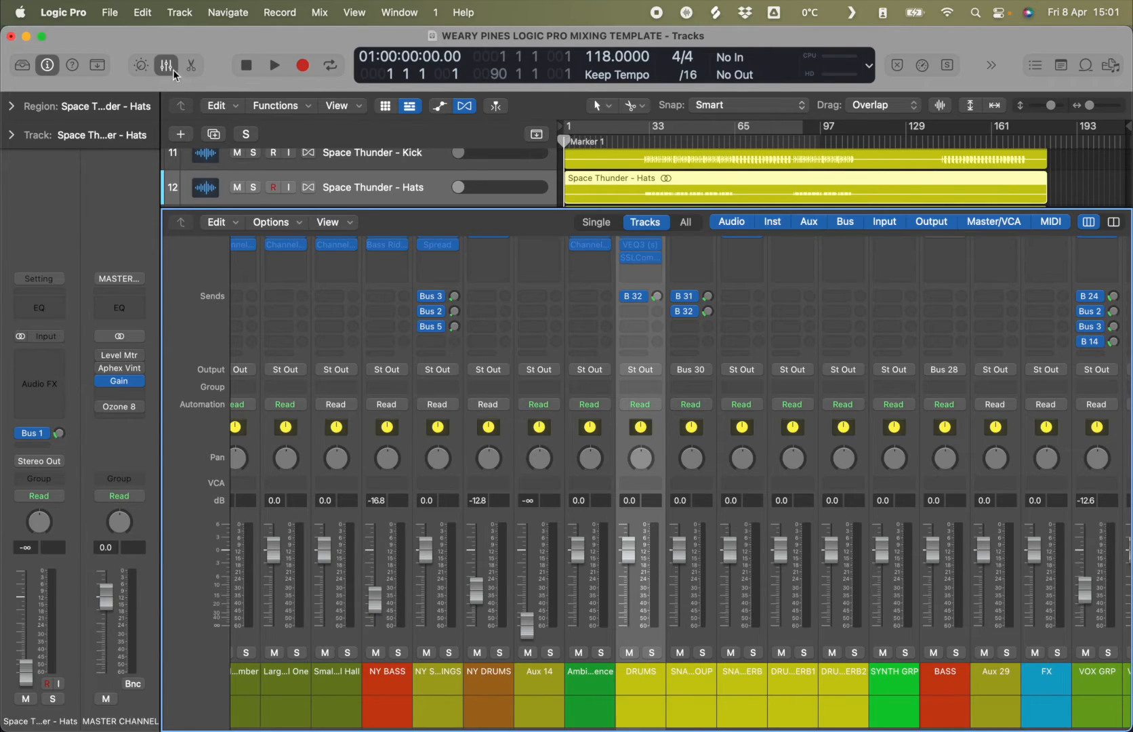
Hide the mixer and route the output of the selected Hats to Crash tracks to Bus 30 → DRUMS.
key(x)
drag(418, 611, 399, 468)
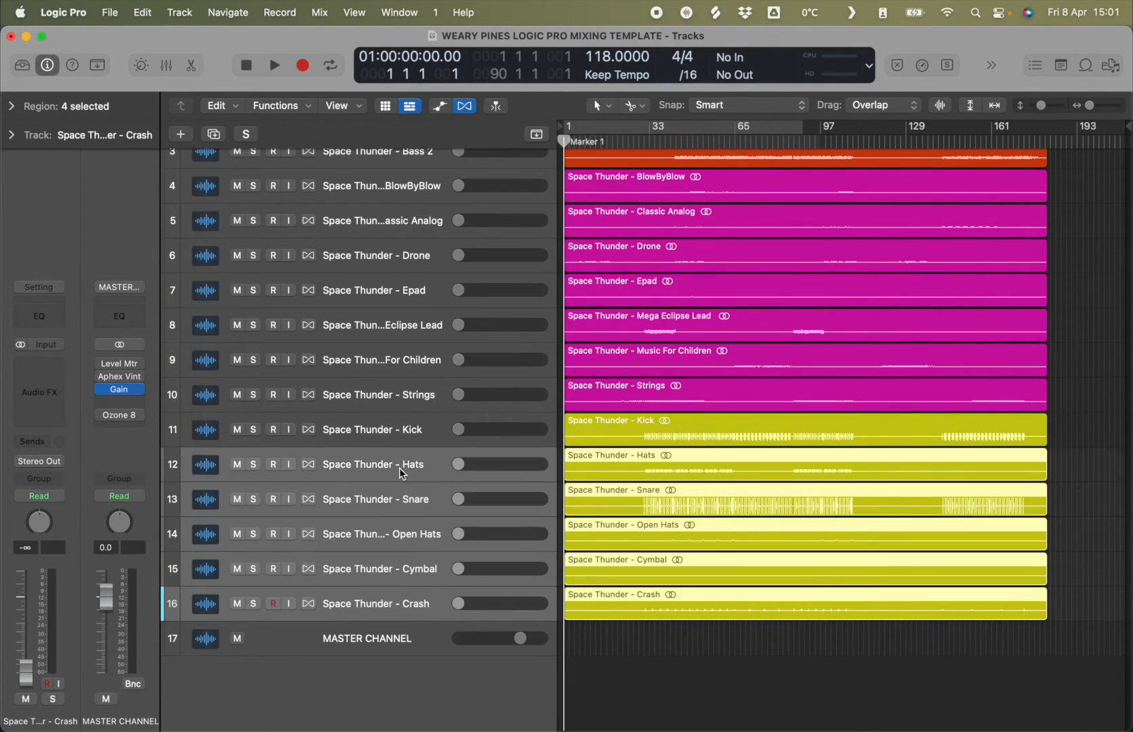
click(55, 465)
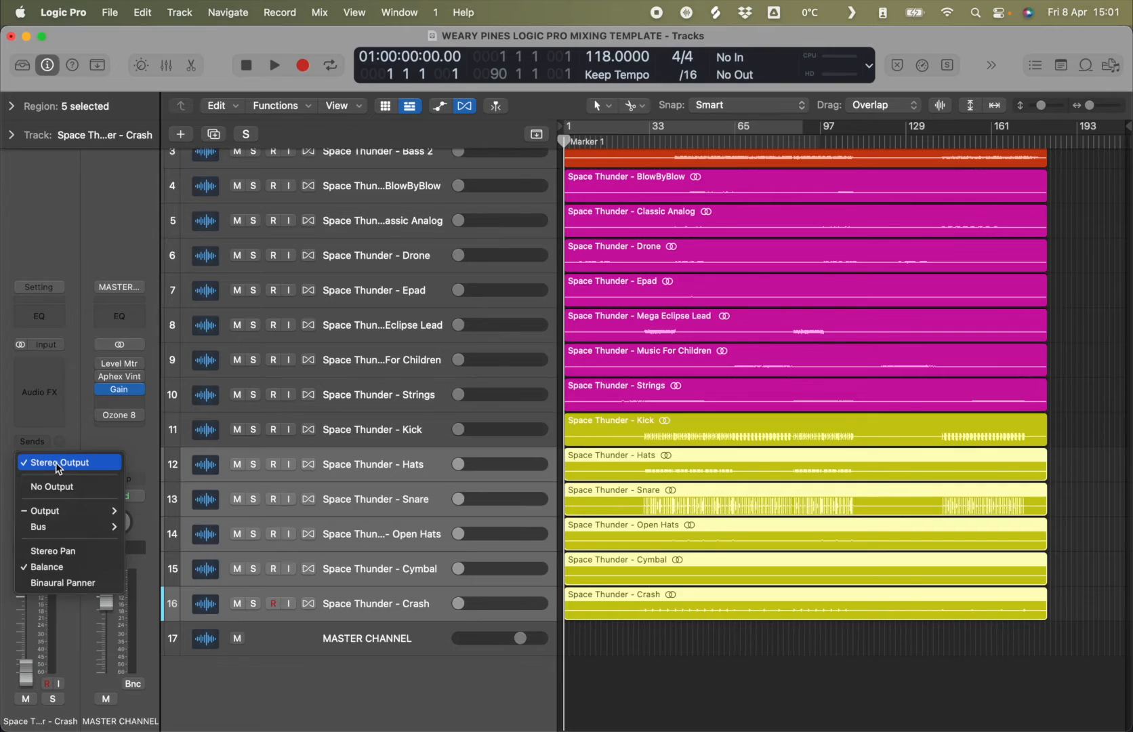
mouse_move(66, 528)
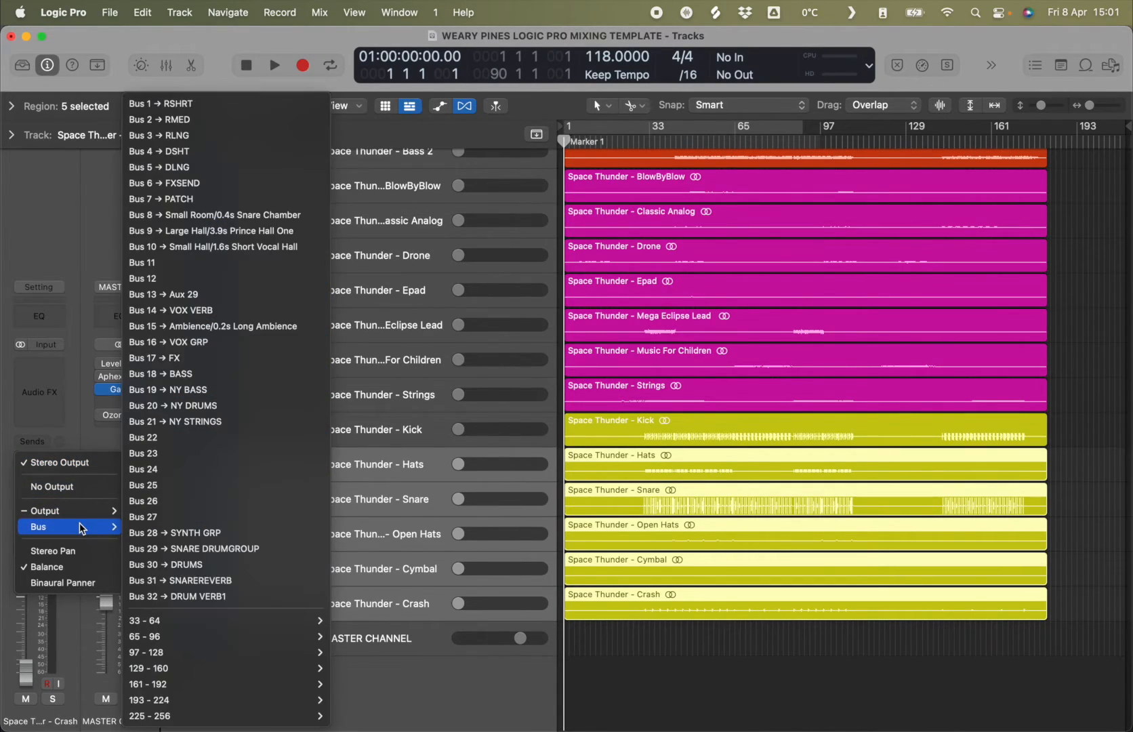
click(202, 564)
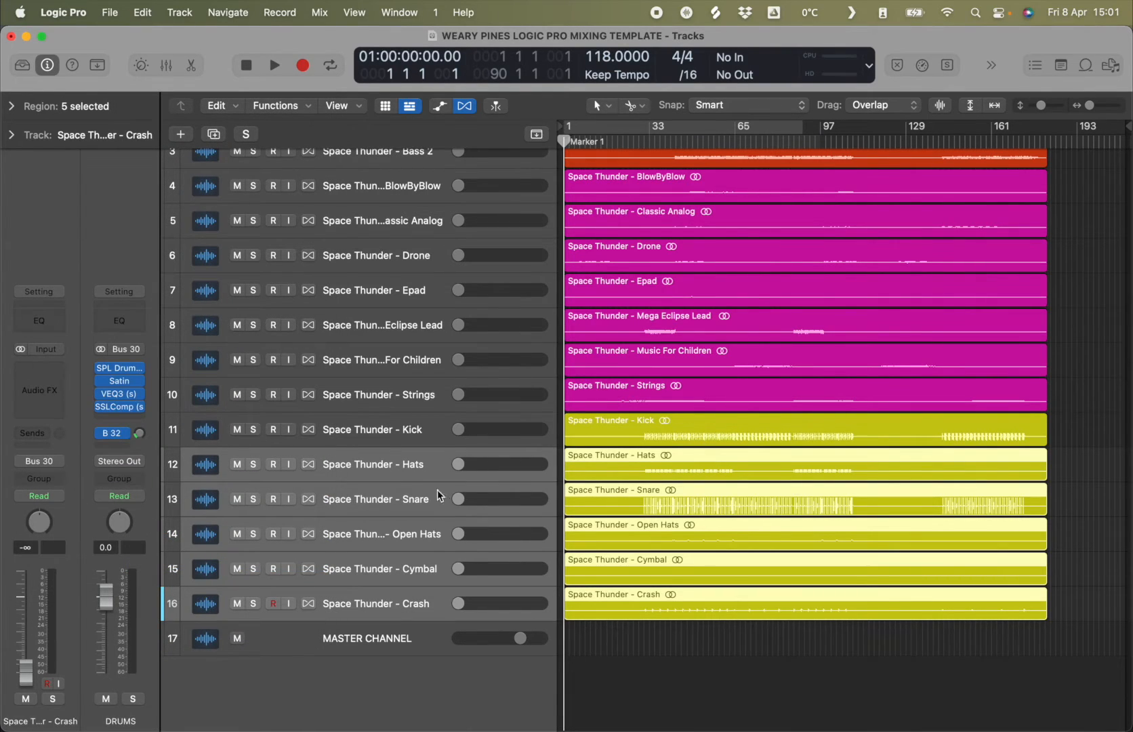
Select the Space Thunder - Kick track and route its output to Bus 30 → DRUMS.
click(295, 441)
click(39, 461)
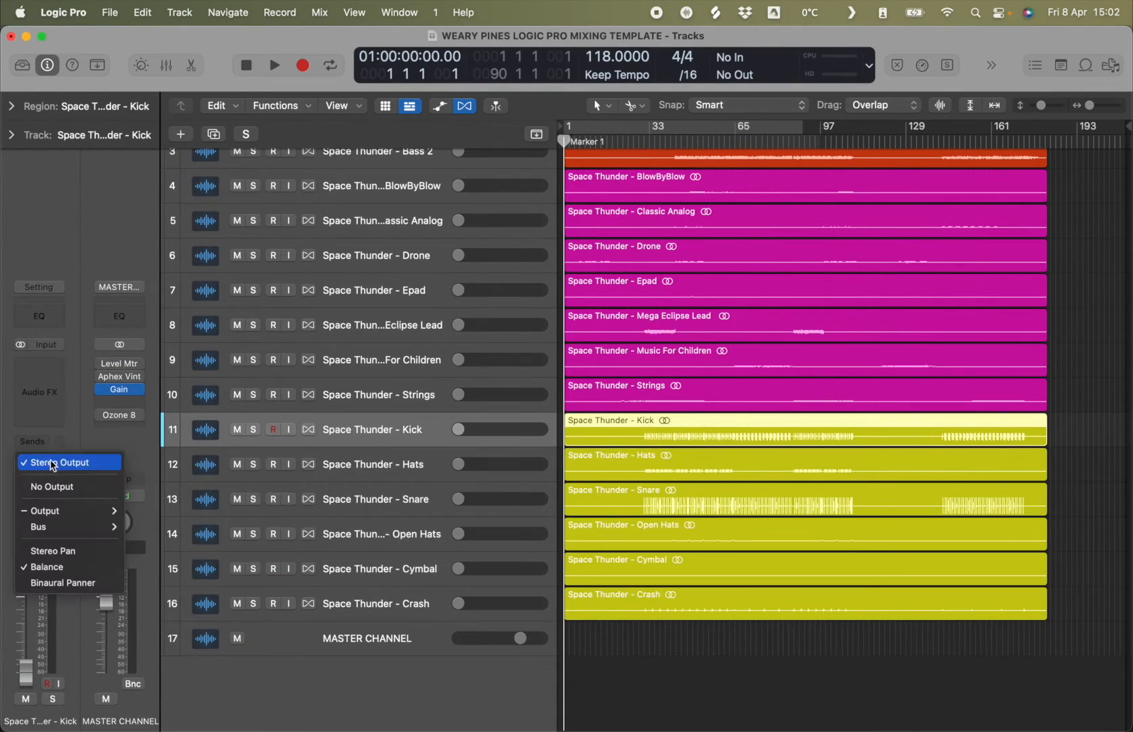
mouse_move(75, 526)
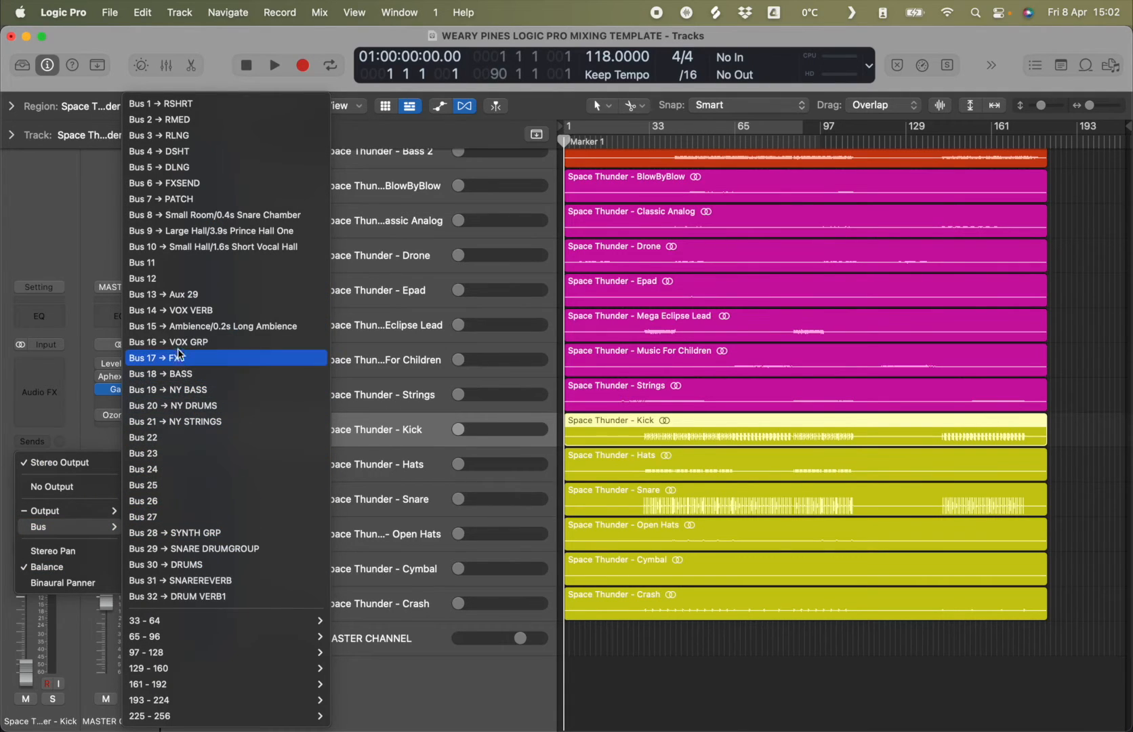
click(204, 564)
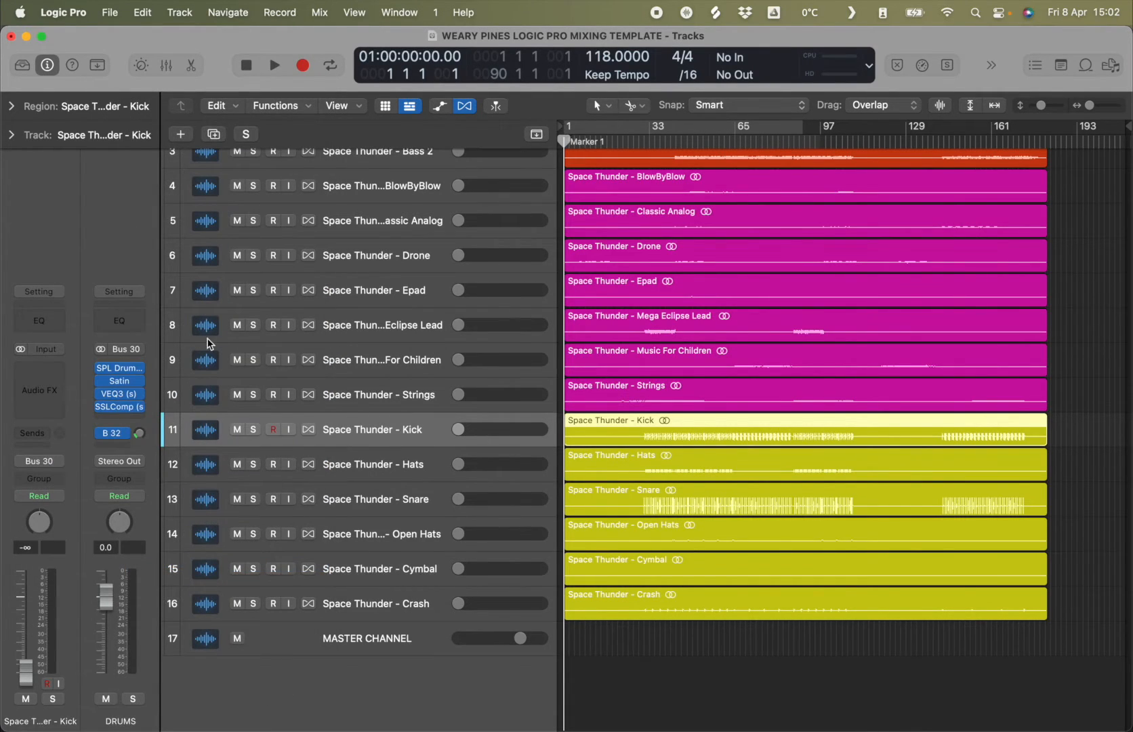
Reopen the mixer and check the drum tracks' output routing and the yellow DRUMS group channels.
click(165, 66)
scroll(779, 589, left, 2)
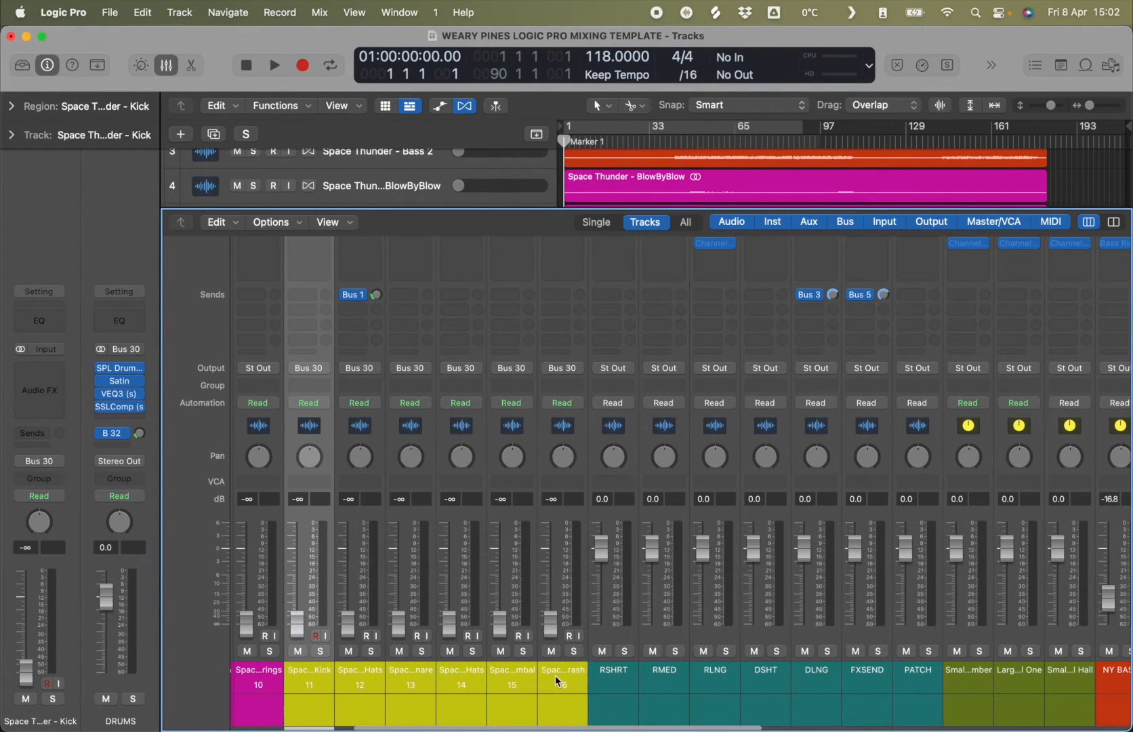
scroll(512, 690, right, 1)
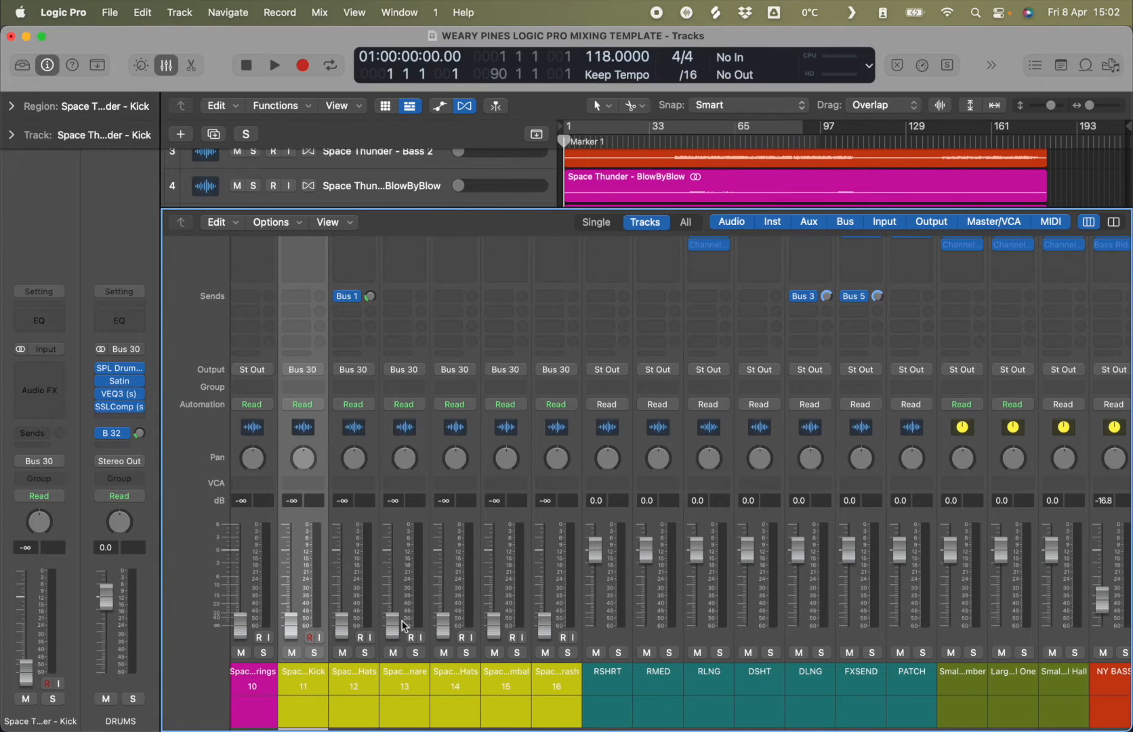
scroll(403, 623, right, 10)
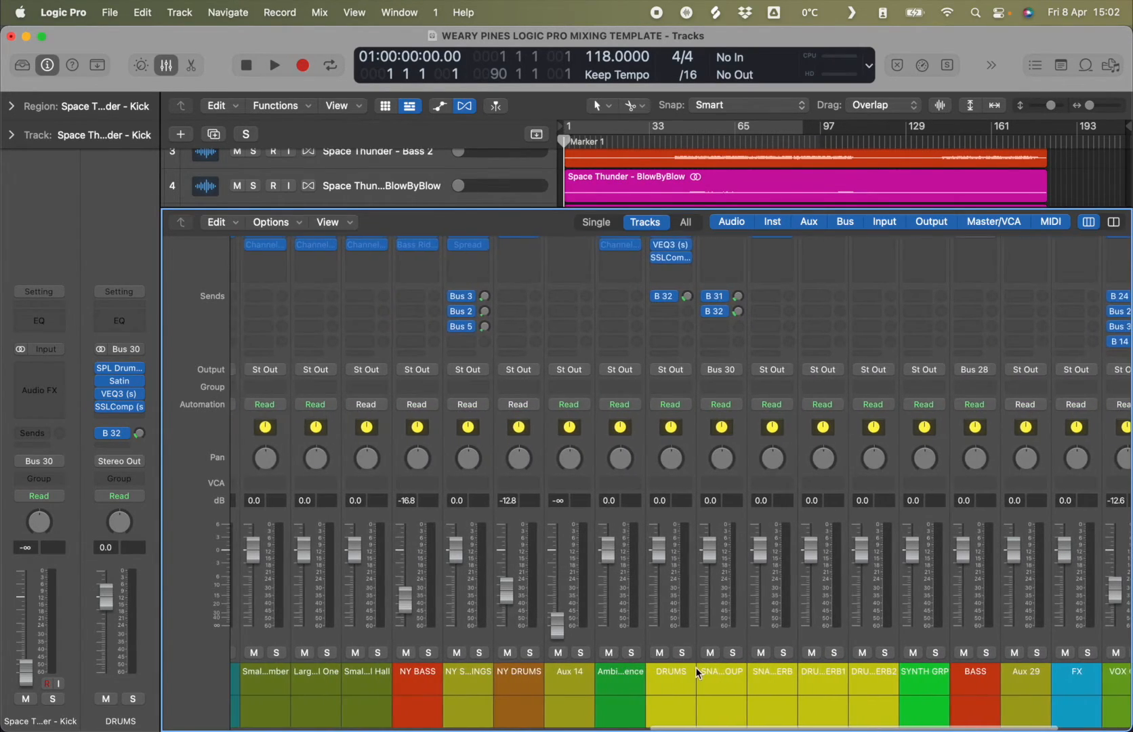
Lower the DRUMS group channel's fader slightly and reset its level to 0 dB.
scroll(694, 667, right, 2)
mouse_move(577, 554)
mouse_down()
mouse_move(577, 578)
mouse_move(584, 568)
mouse_up()
double_click(579, 565)
text(0)
key(Return)
Examine the inputs, inserts and sends of the reverb, parallel and drum group channels in the mixer.
scroll(593, 501, up, 3)
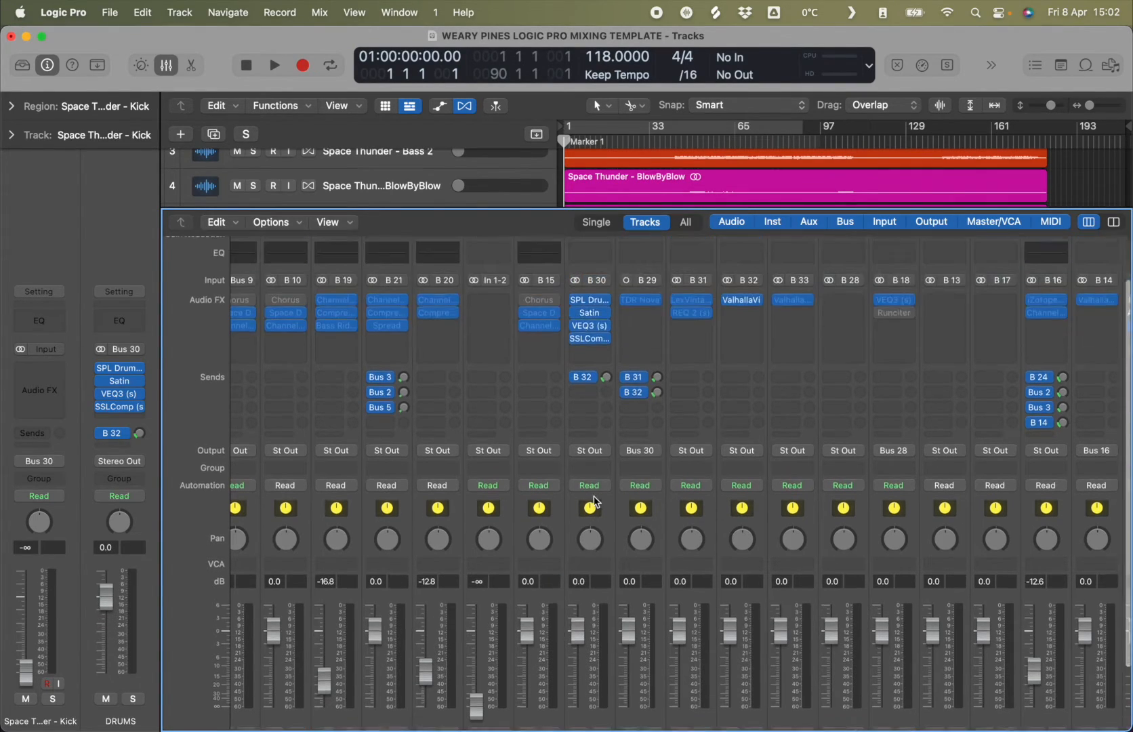
scroll(594, 502, up, 3)
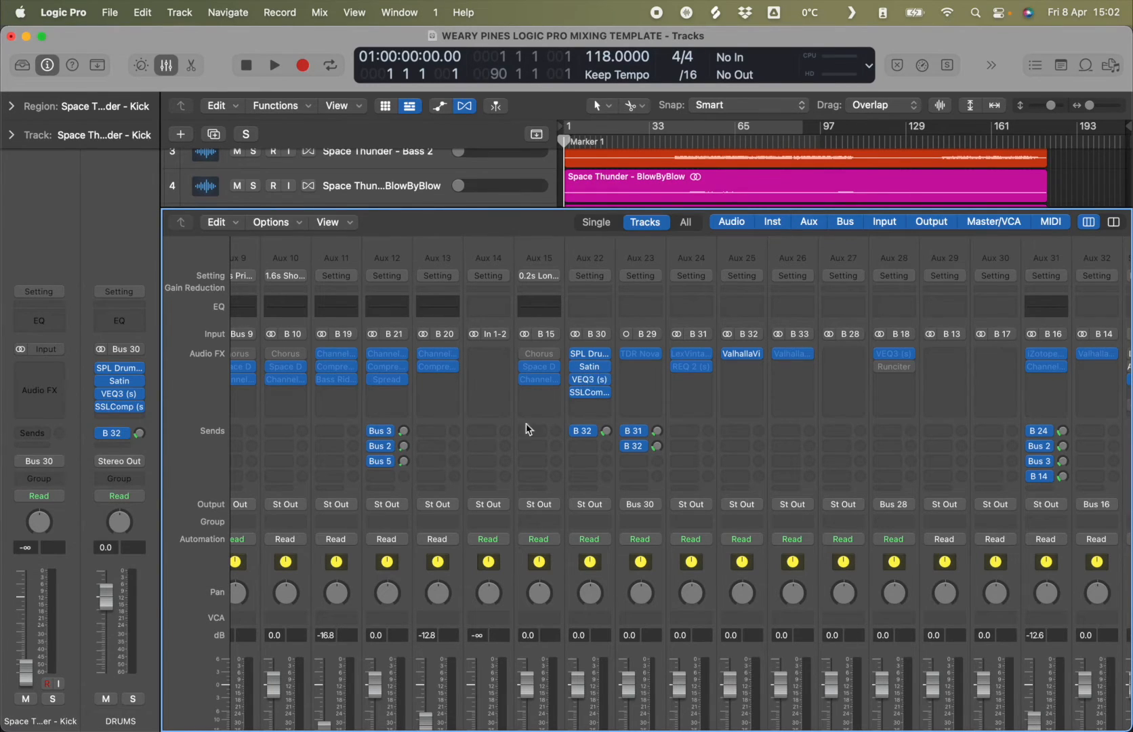
scroll(468, 454, left, 5)
scroll(466, 454, down, 3)
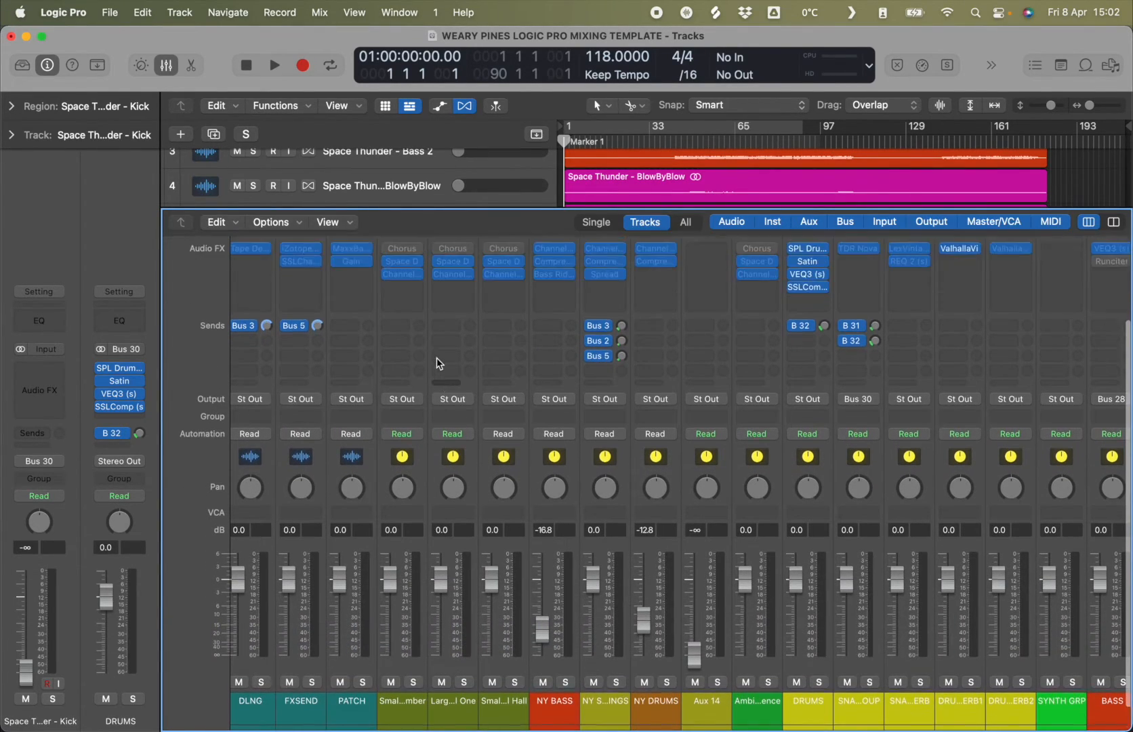
scroll(418, 500, down, 4)
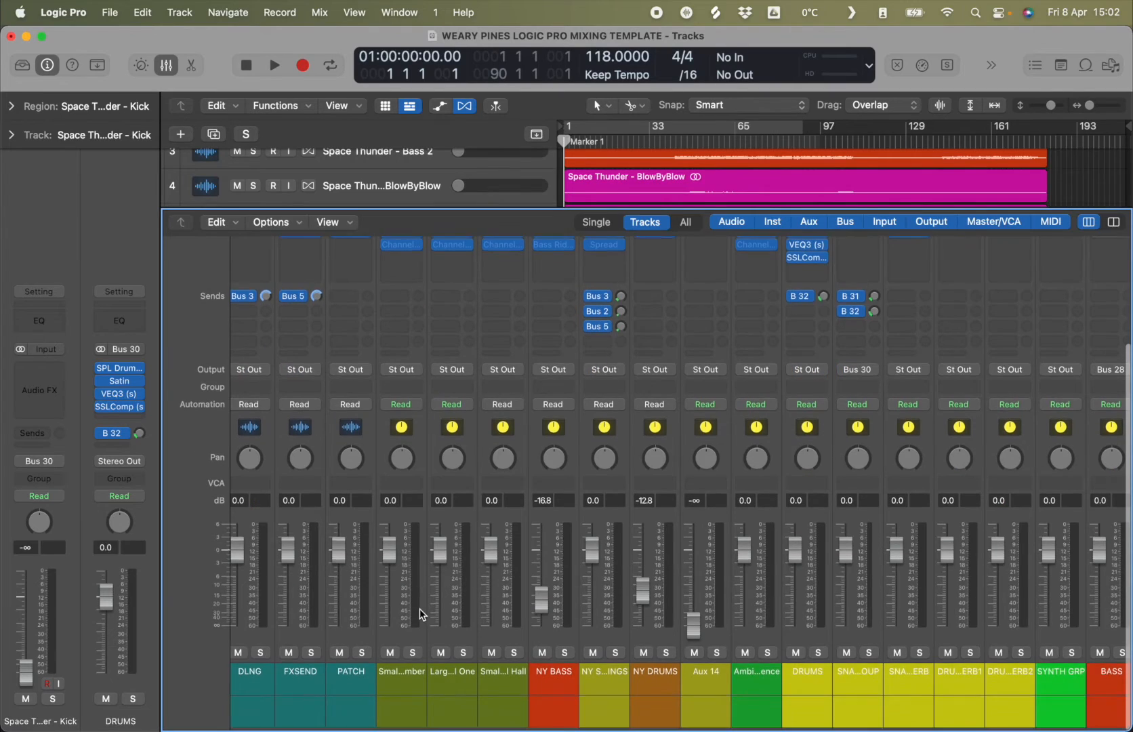
scroll(420, 613, right, 4)
scroll(421, 614, right, 4)
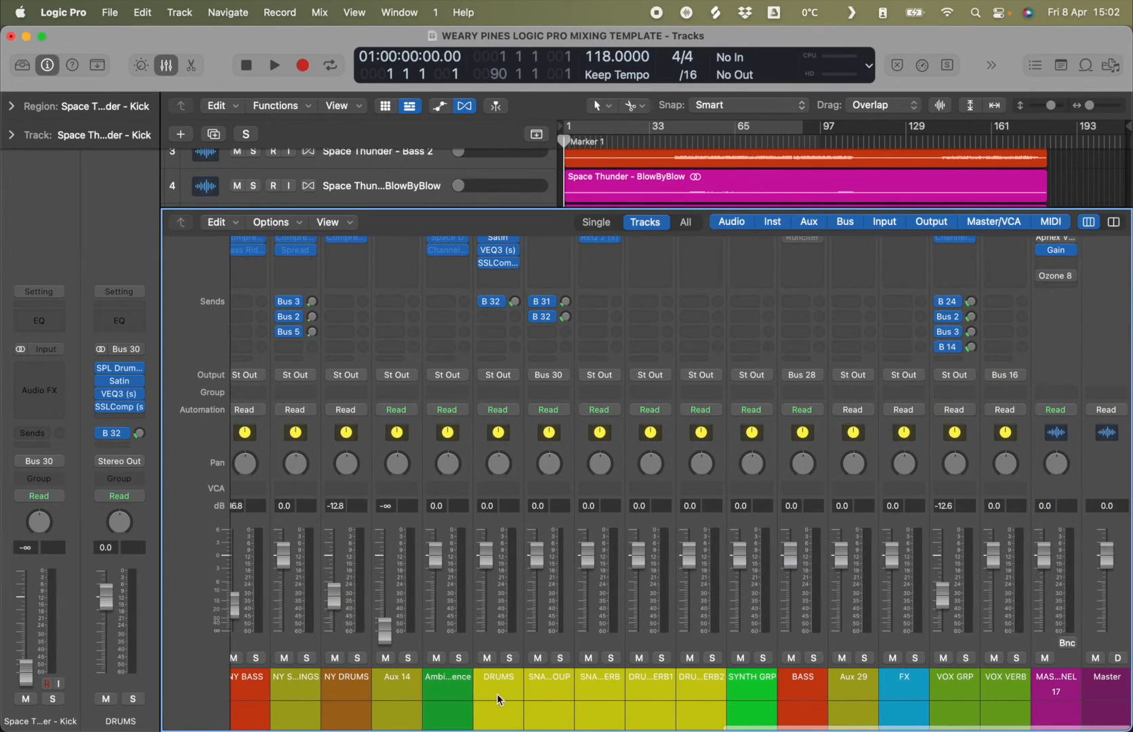
scroll(499, 662, up, 1)
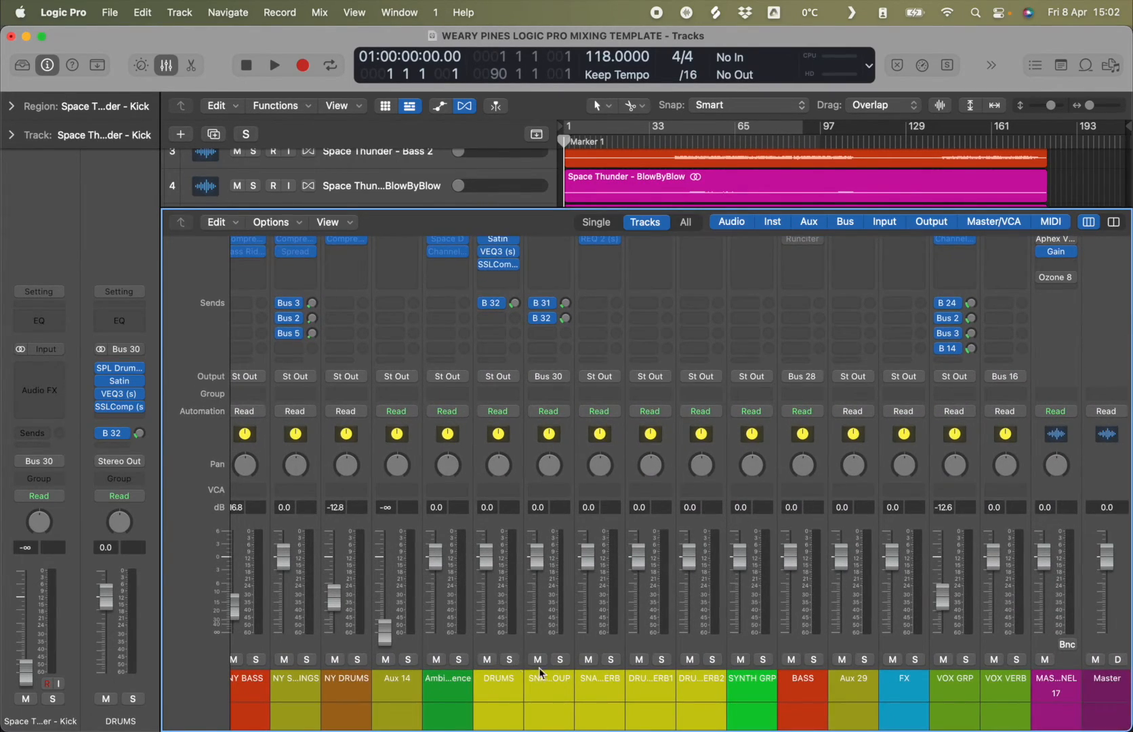
Select the SYNTH GRP, BASS, FX, VOX GRP and VOX VERB channels in turn, and examine the inserts and sends of VOX GRP.
click(747, 686)
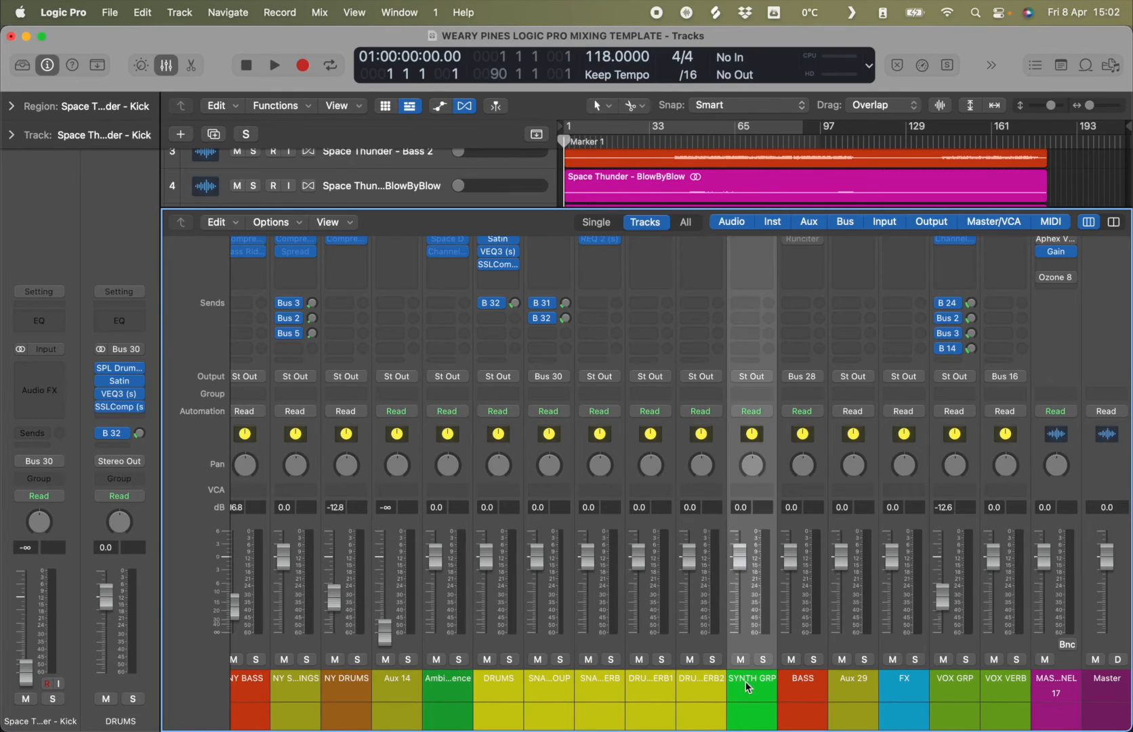
click(797, 686)
click(913, 691)
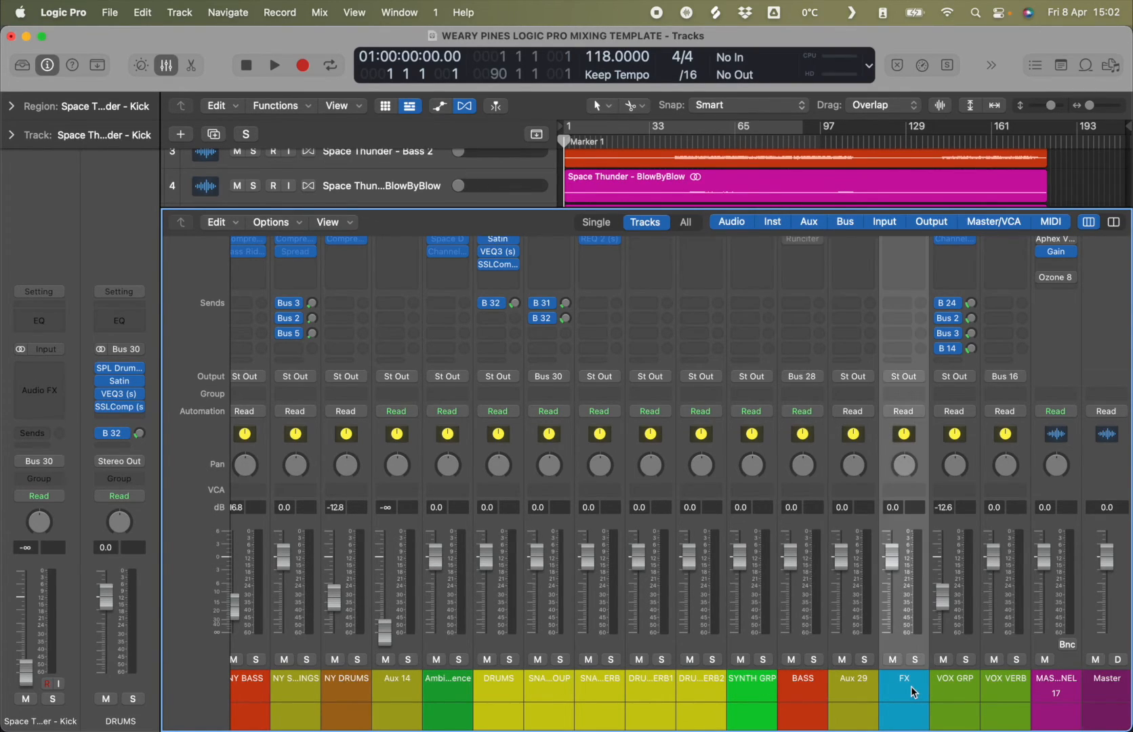
click(966, 683)
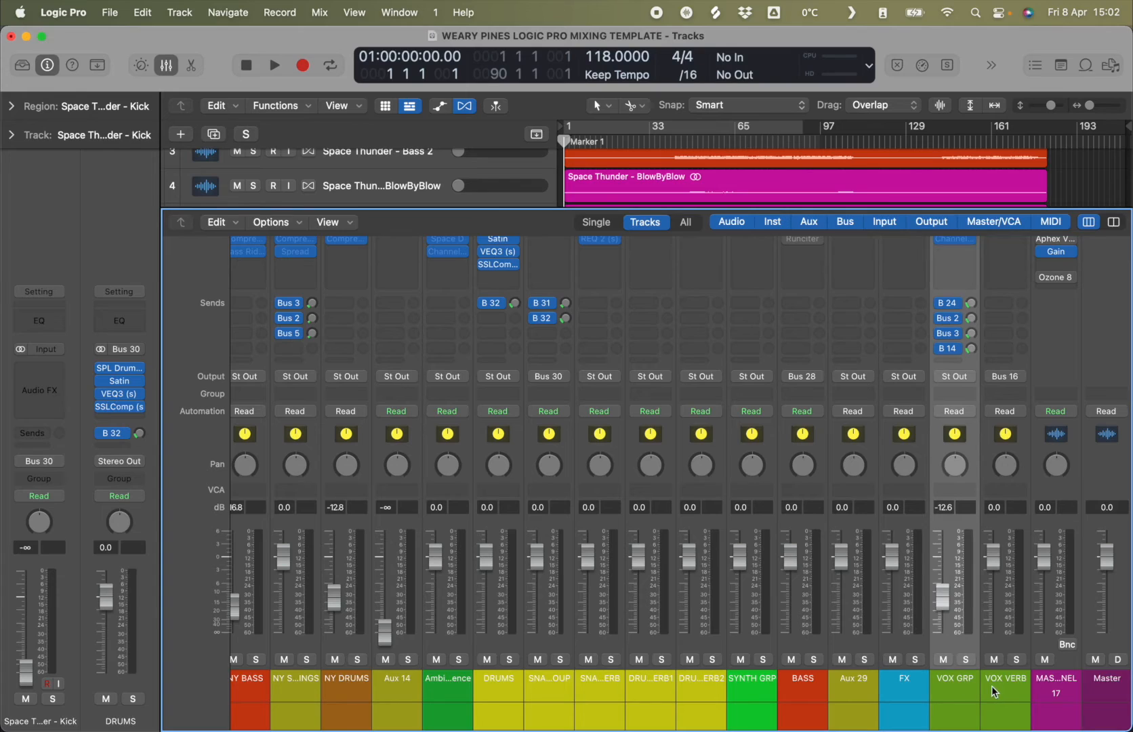
click(993, 686)
click(966, 681)
scroll(969, 447, up, 3)
scroll(966, 429, down, 2)
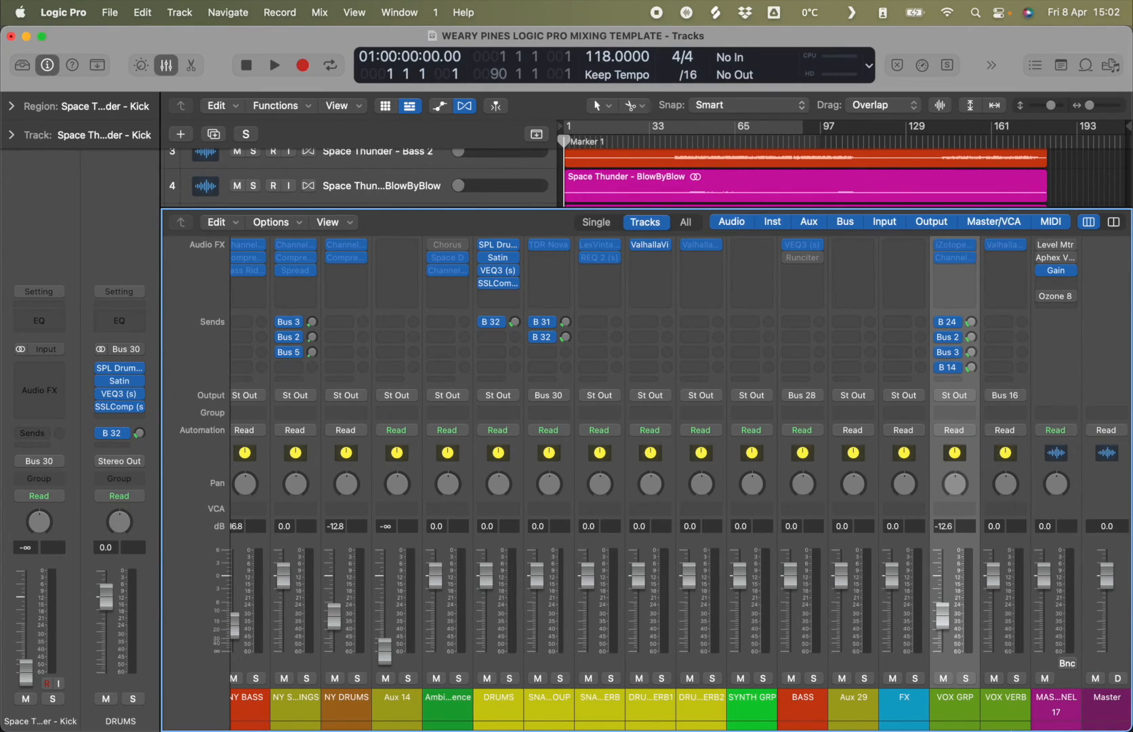
scroll(950, 700, down, 1)
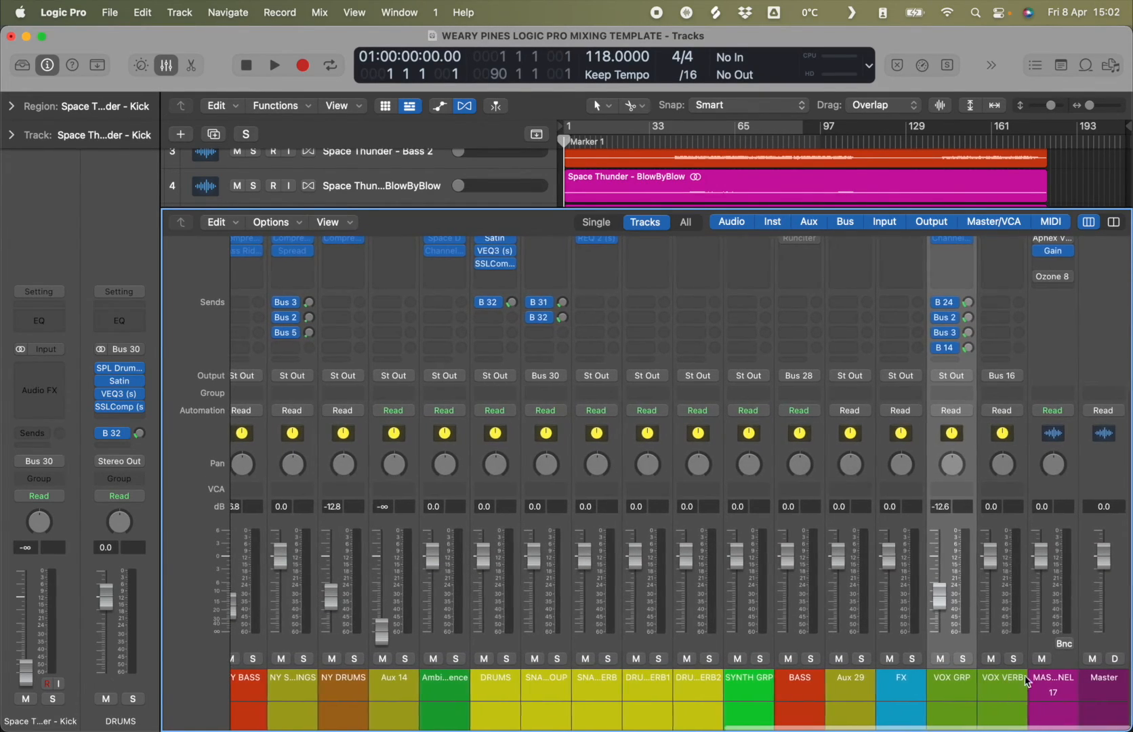
Hide the mixer and look over the Space Thunder tracks from the basses down to the MASTER CHANNEL.
scroll(1014, 674, left, 10)
scroll(821, 667, right, 4)
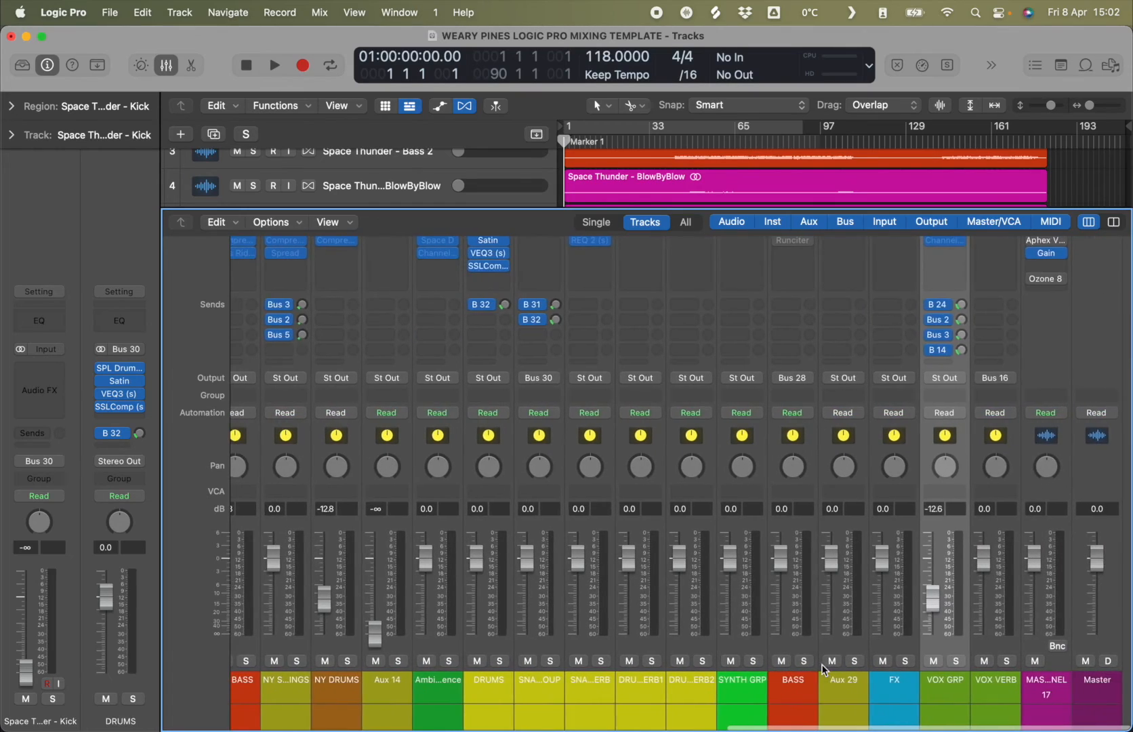
scroll(821, 667, up, 5)
scroll(654, 510, down, 3)
scroll(655, 510, left, 3)
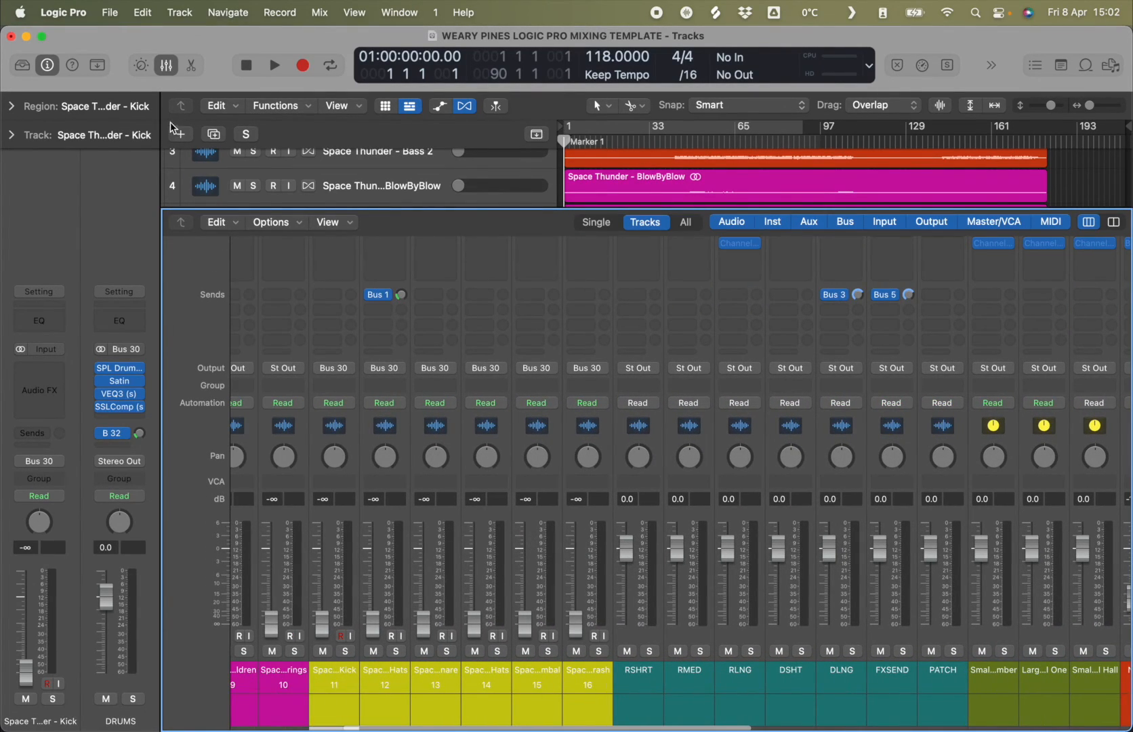
click(166, 65)
scroll(604, 284, up, 3)
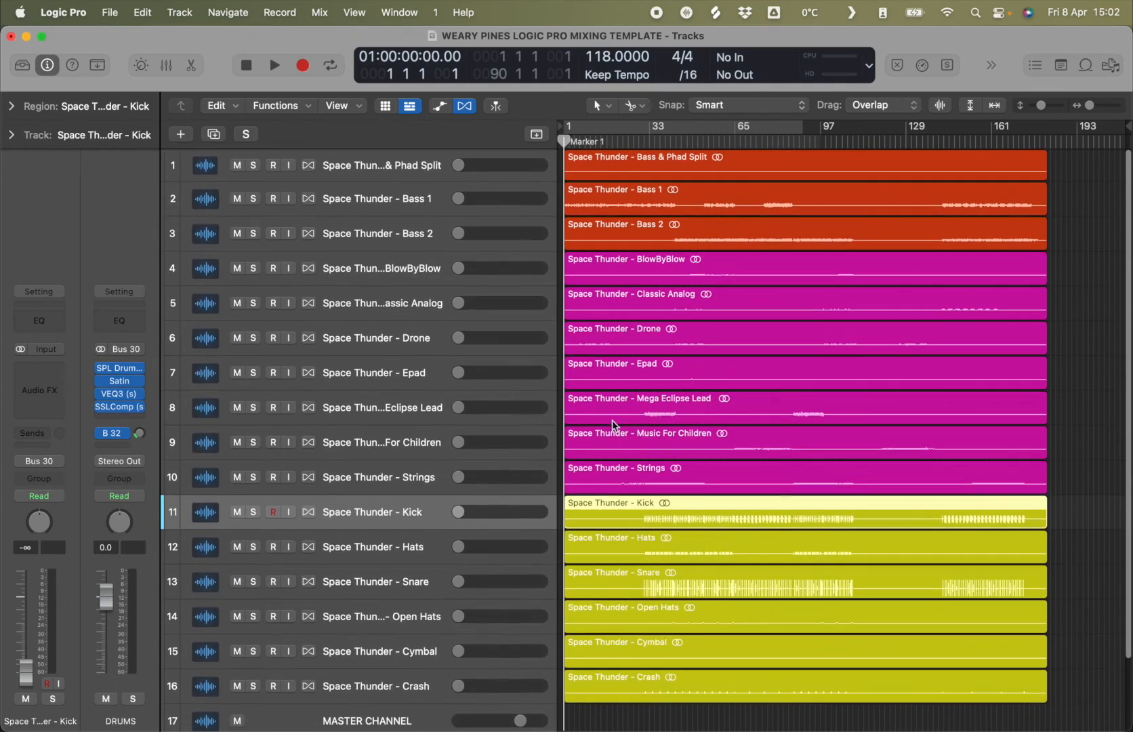
scroll(653, 632, down, 3)
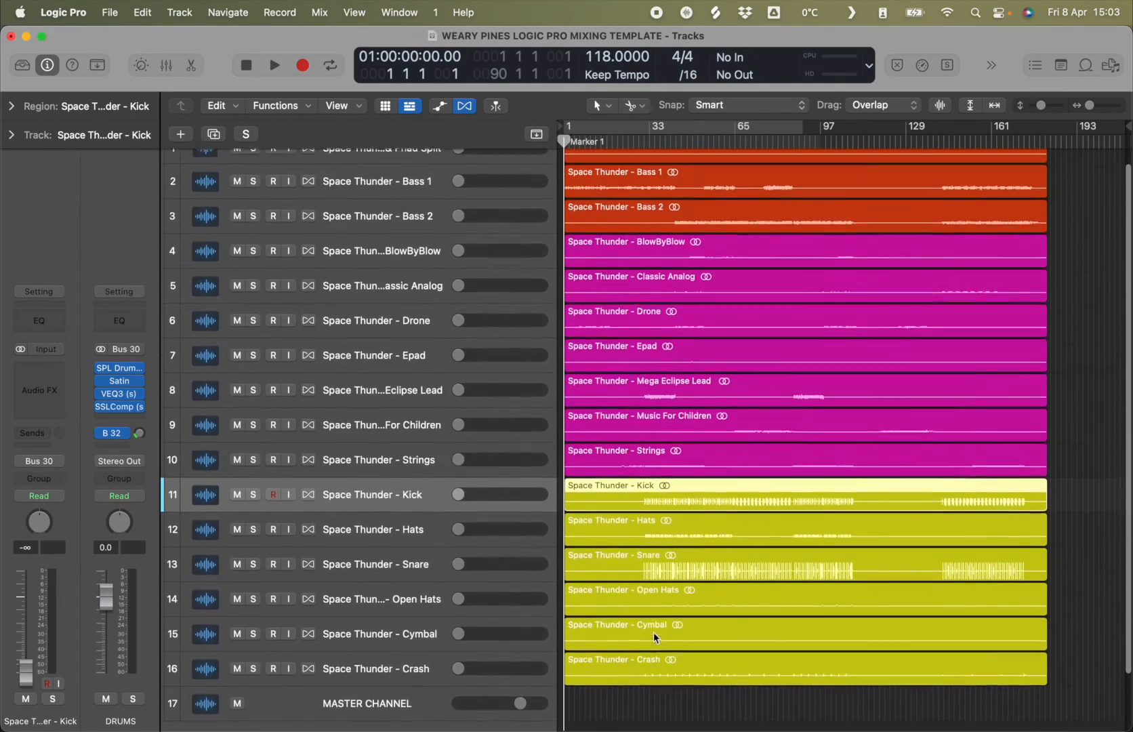
scroll(653, 630, up, 3)
scroll(315, 440, down, 3)
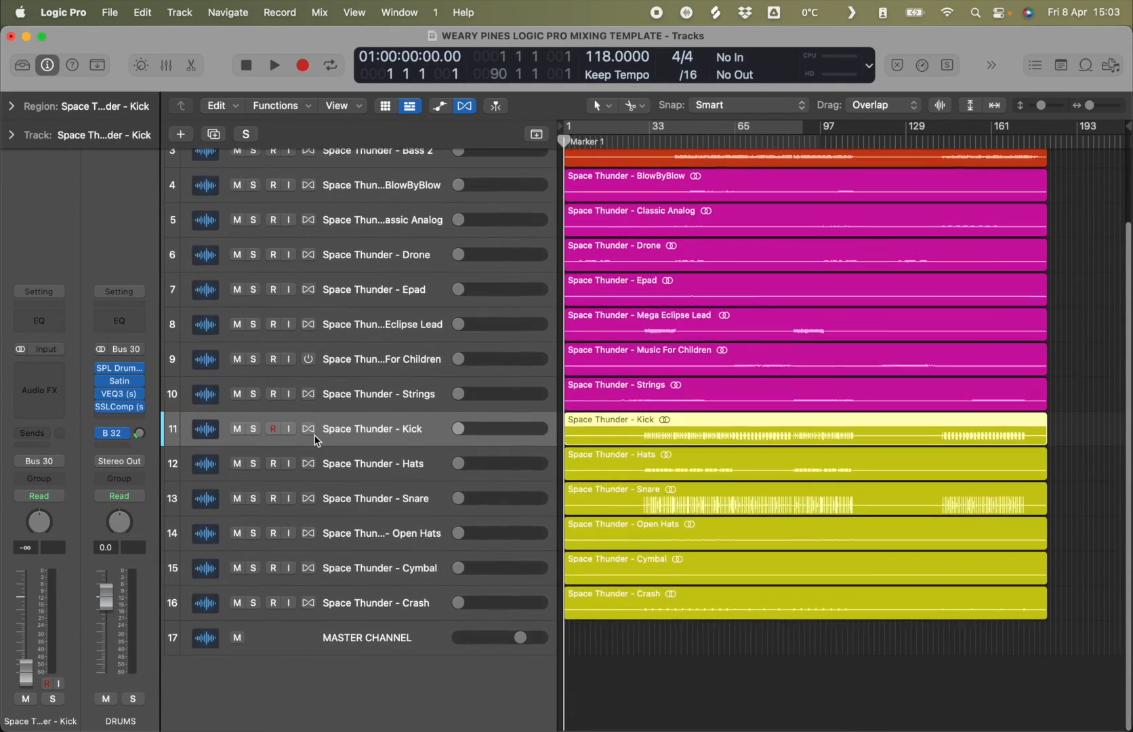